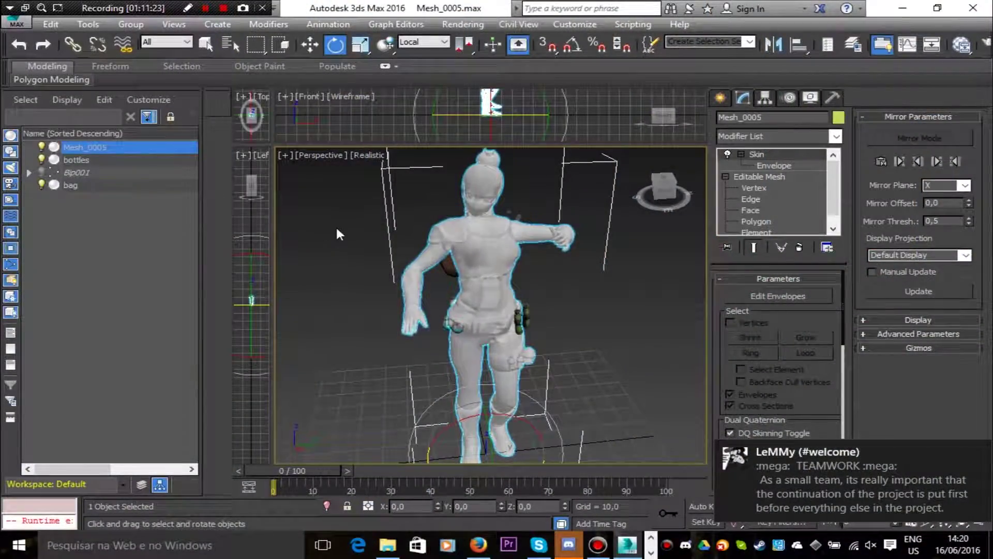
Unfreeze all frozen objects in the character scene
{"action": "right_click", "coordinate": [334, 225]}
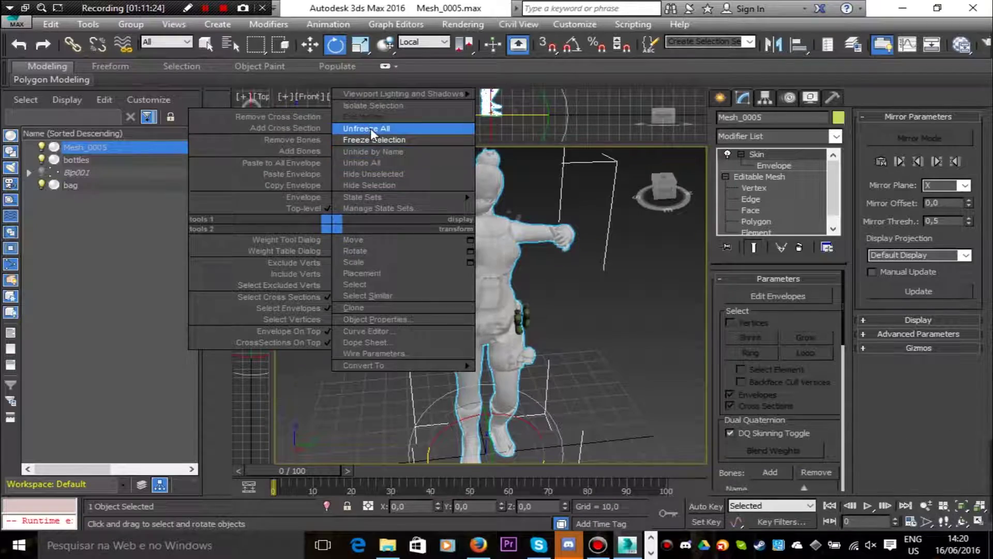
{"action": "left_click", "coordinate": [362, 129]}
{"action": "middle_click_drag", "start_coordinate": [465, 269], "coordinate": [212, 279], "text": "alt"}
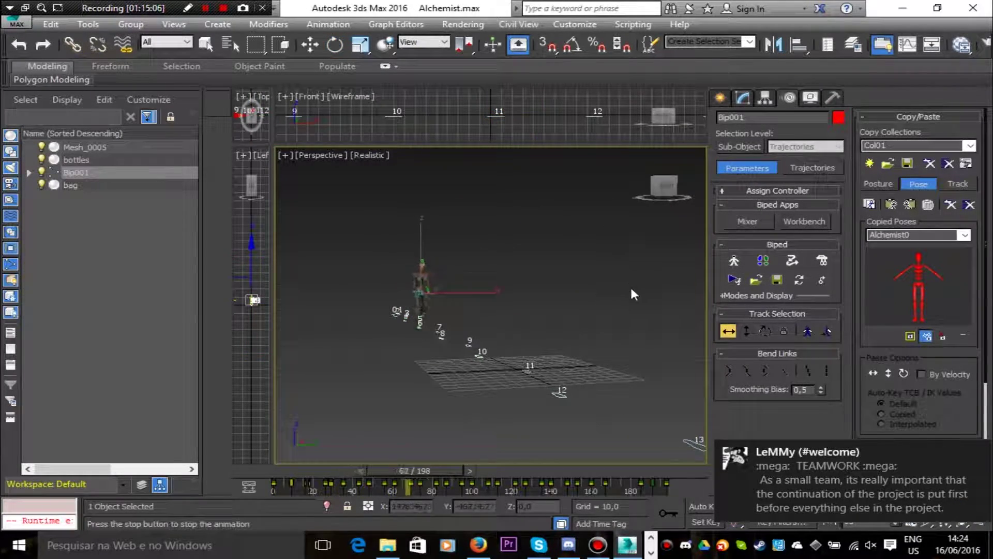
{"action": "middle_click_drag", "start_coordinate": [634, 295], "coordinate": [512, 267]}
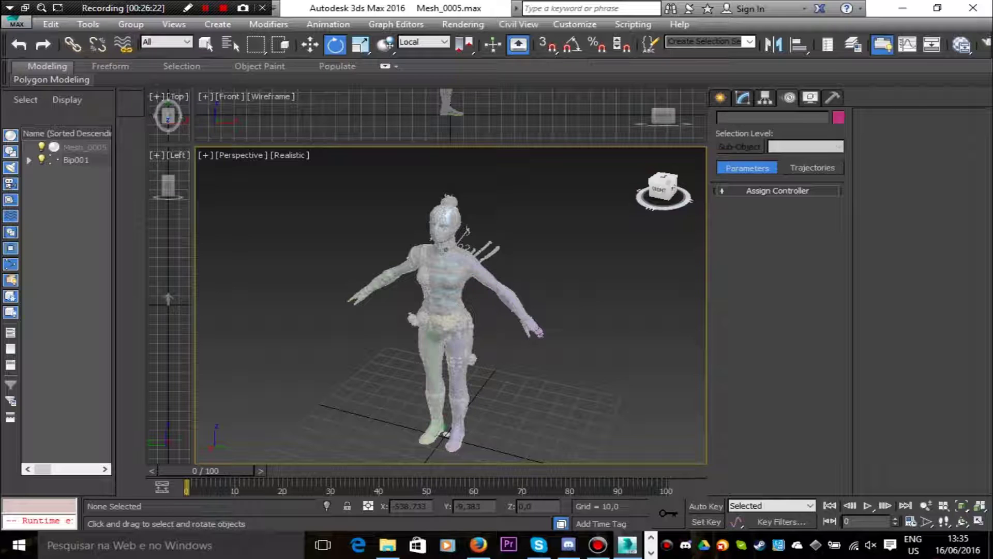
{"action": "middle_click_drag", "start_coordinate": [595, 233], "coordinate": [378, 202], "text": "alt"}
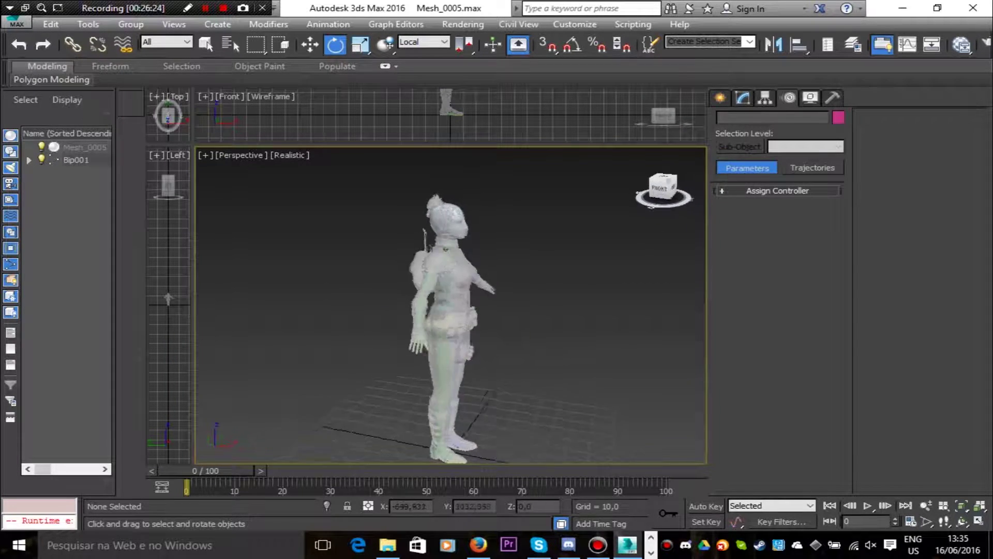
{"action": "left_click_drag", "start_coordinate": [517, 223], "coordinate": [440, 228]}
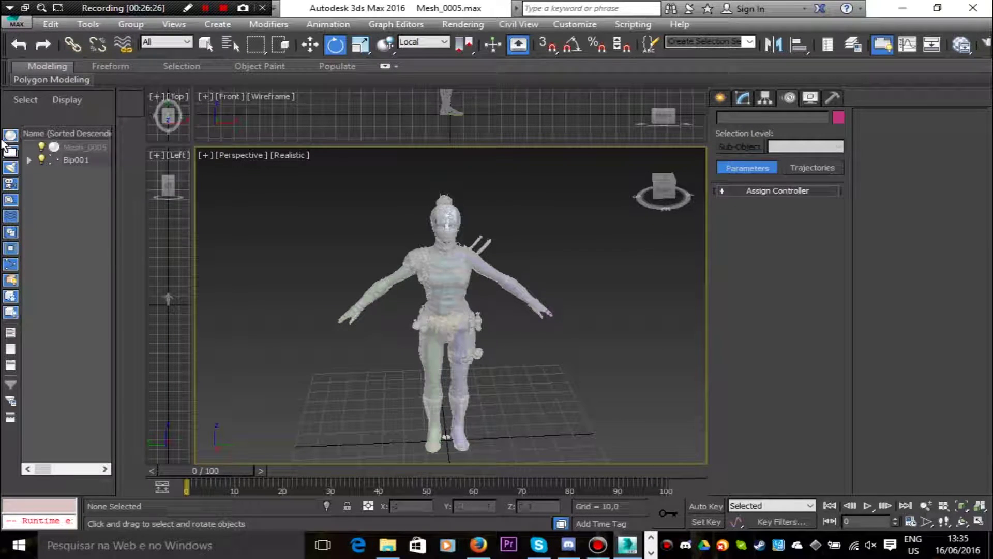
Unfreeze all objects and turn off the See-Through display property of Mesh_0005
{"action": "left_click", "coordinate": [70, 147]}
{"action": "right_click", "coordinate": [69, 147]}
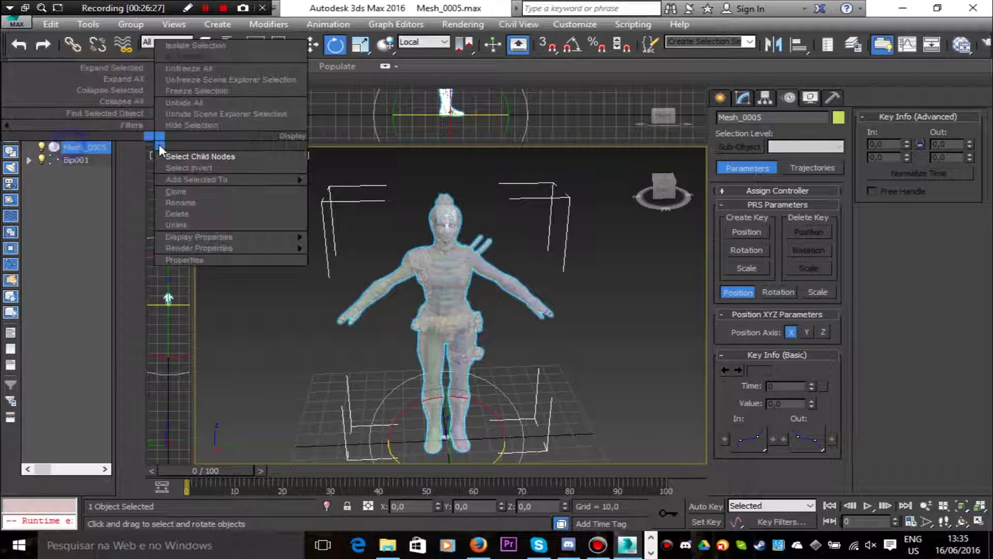
{"action": "left_click", "coordinate": [122, 71]}
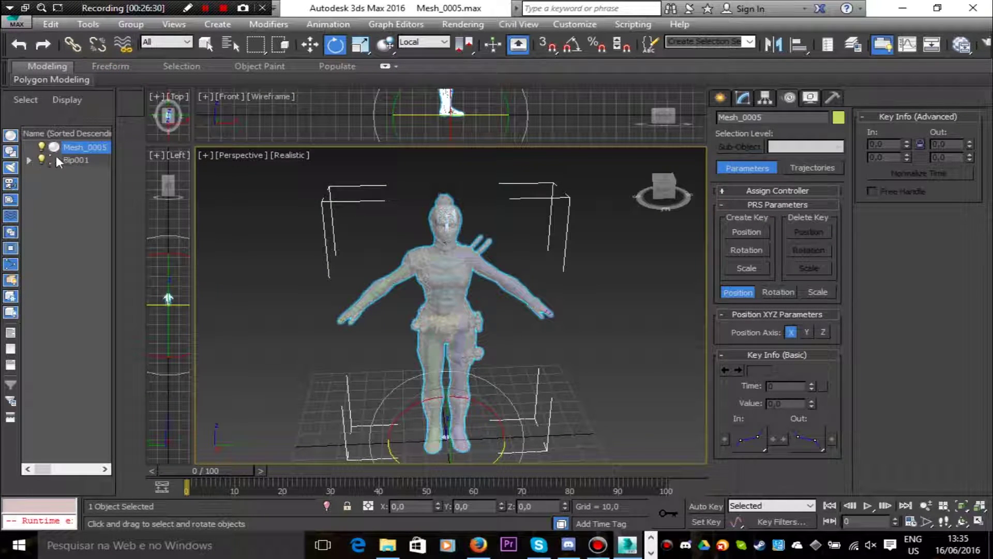
{"action": "right_click", "coordinate": [100, 148]}
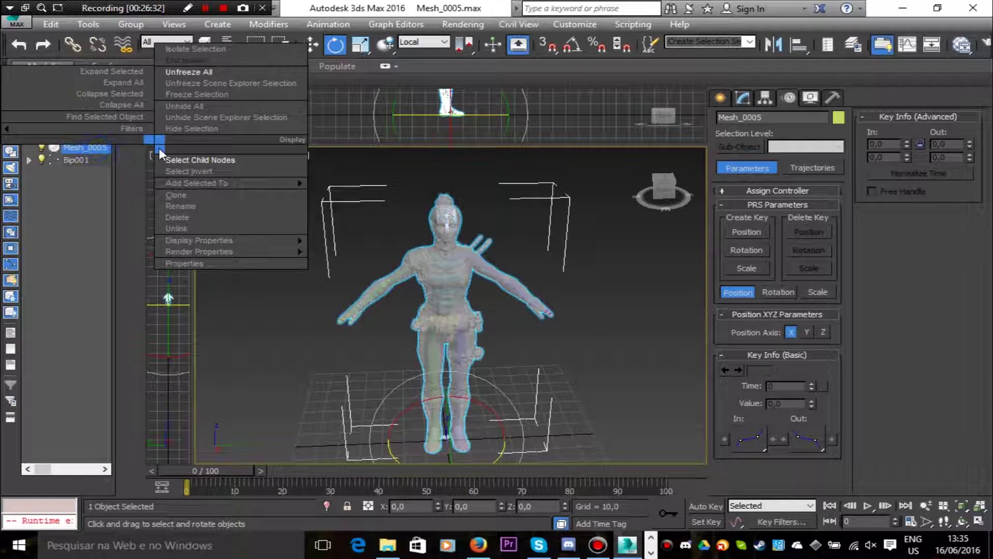
{"action": "left_click", "coordinate": [184, 263]}
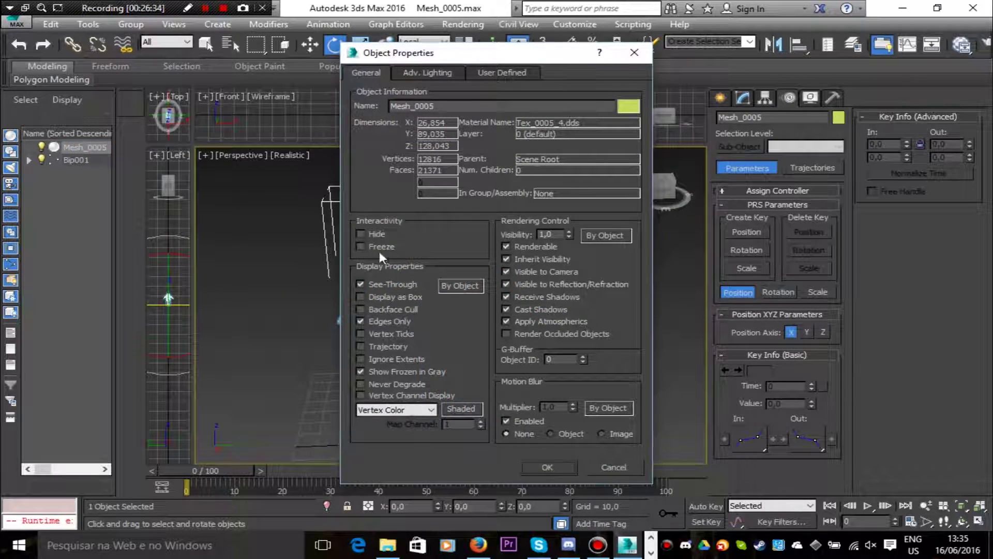
{"action": "left_click", "coordinate": [368, 285]}
{"action": "left_click", "coordinate": [548, 467]}
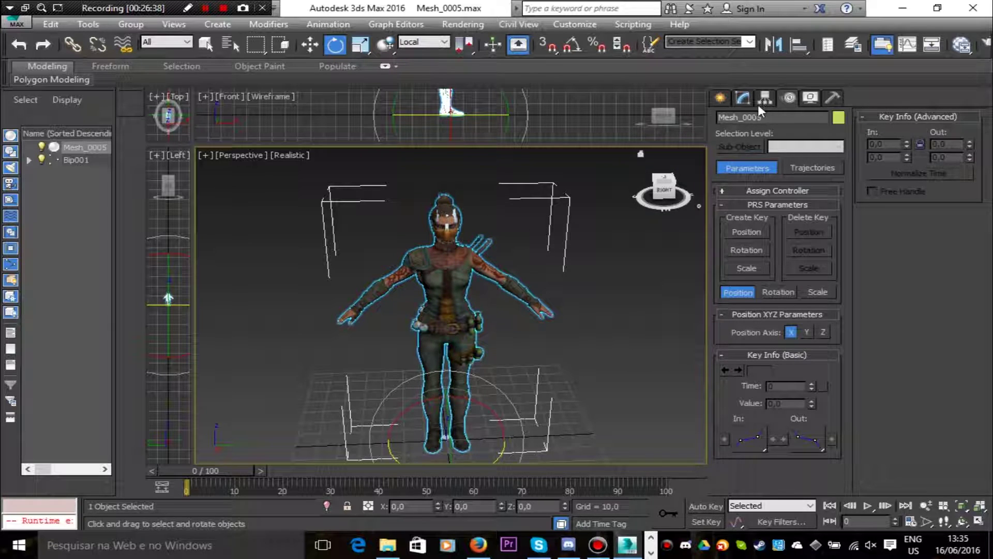
Apply a Skin modifier to Mesh_0005
{"action": "left_click", "coordinate": [745, 100]}
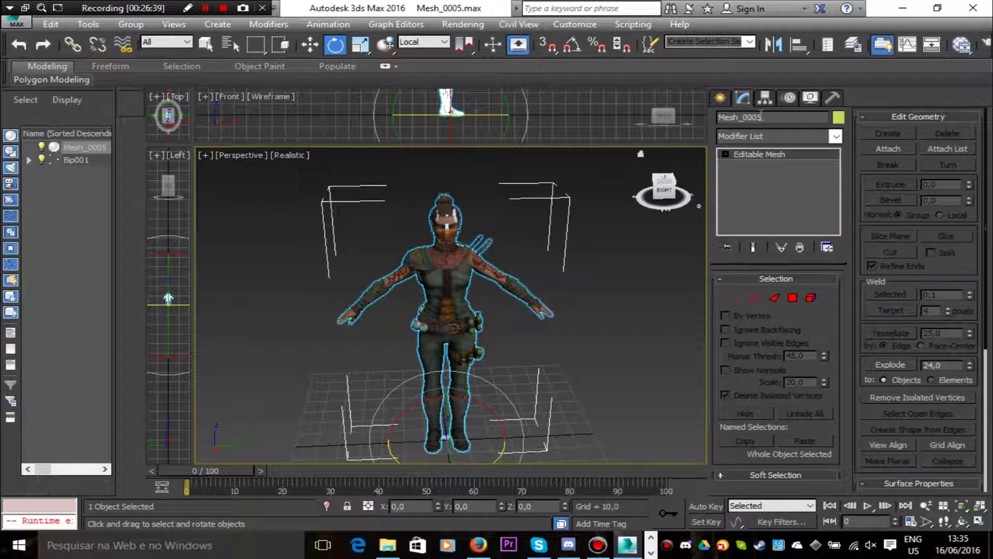
{"action": "left_click", "coordinate": [835, 136]}
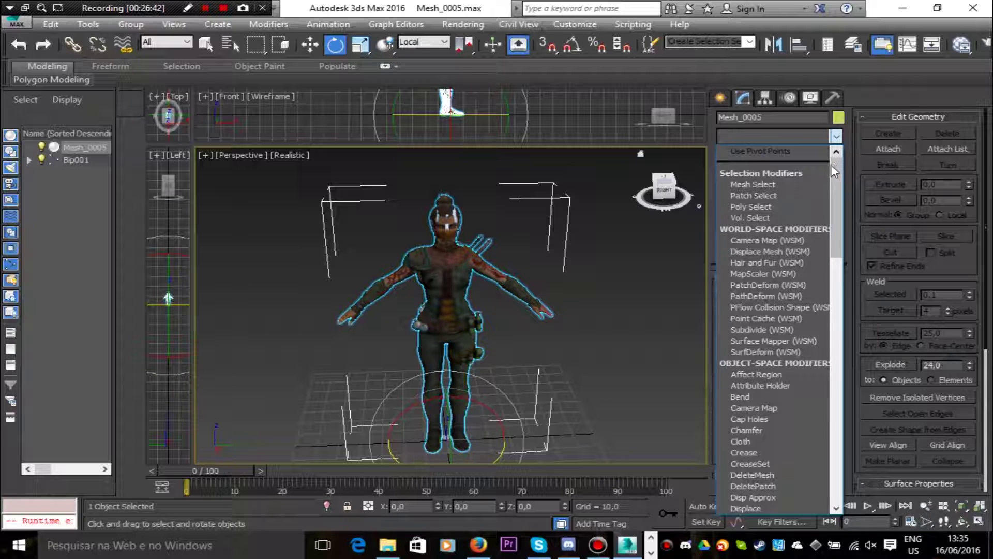
{"action": "scroll", "coordinate": [799, 297], "scroll_direction": "down", "scroll_amount": 5}
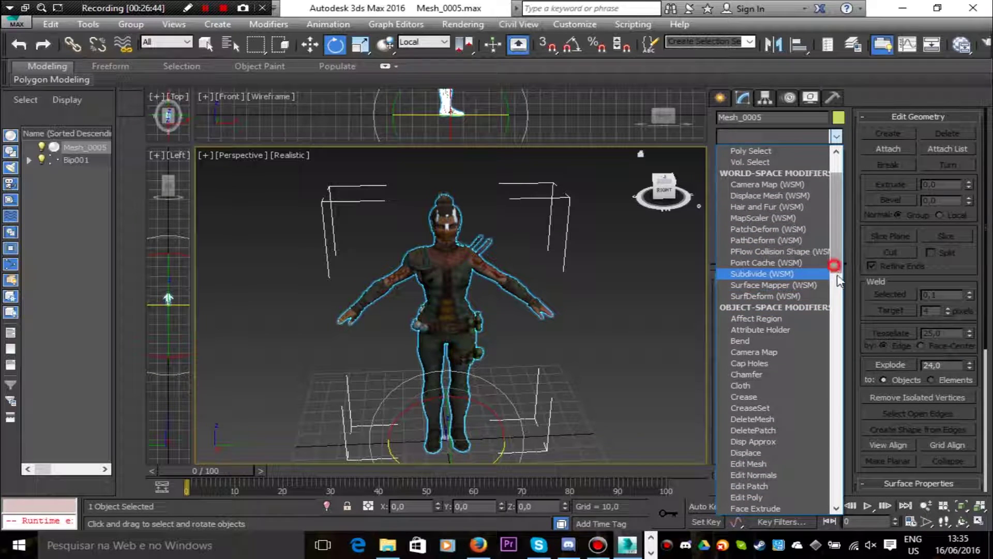
{"action": "left_click_drag", "start_coordinate": [834, 263], "coordinate": [843, 355]}
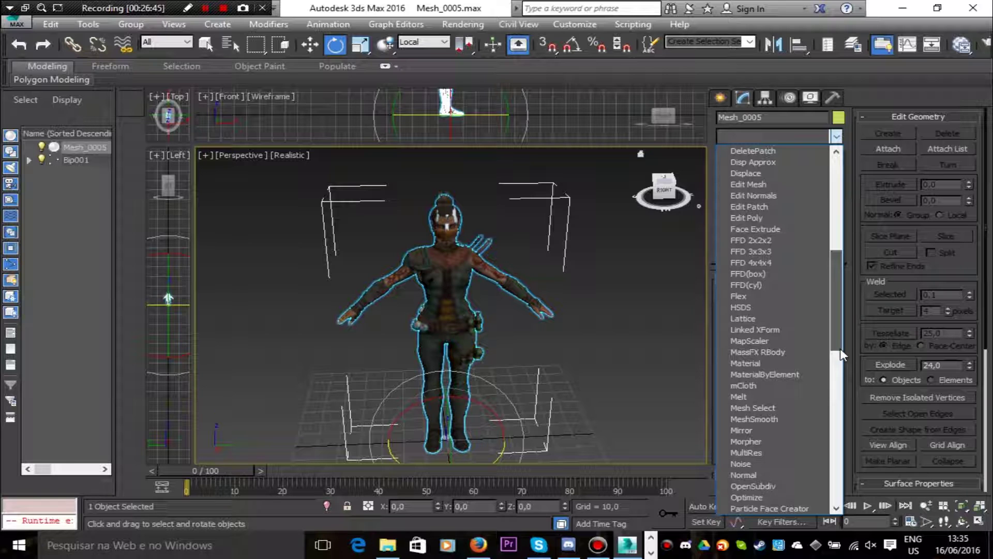
{"action": "left_click_drag", "start_coordinate": [840, 349], "coordinate": [839, 434]}
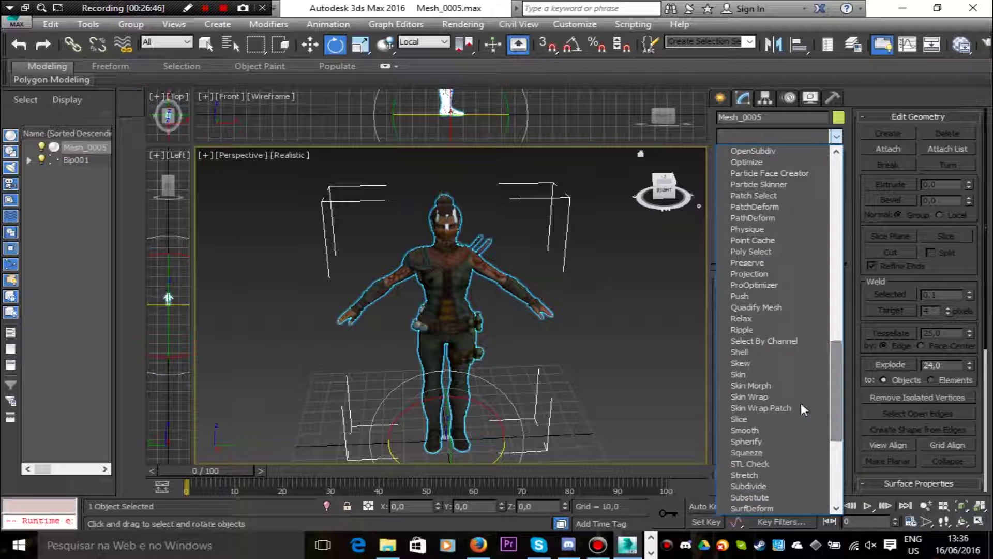
{"action": "left_click", "coordinate": [775, 376]}
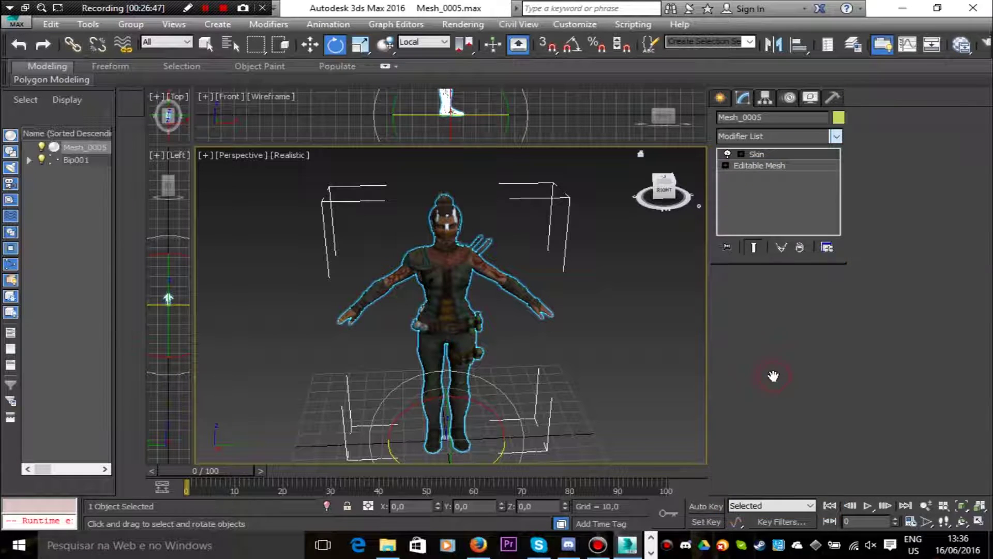
Enter the Skin modifier's Envelope level and add the entire Bip001 hierarchy to its bones
{"action": "left_click", "coordinate": [740, 154]}
{"action": "left_click", "coordinate": [767, 166]}
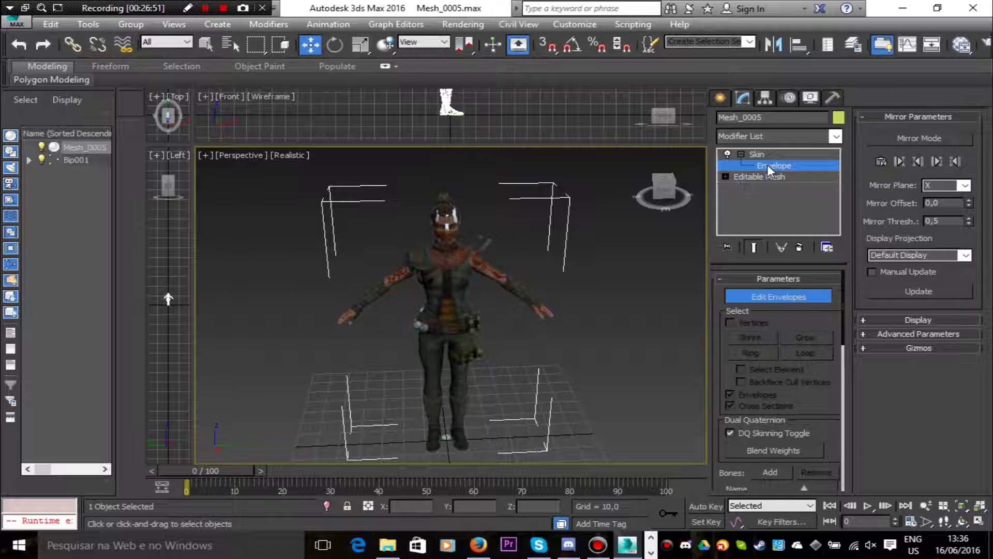
{"action": "scroll", "coordinate": [784, 372], "scroll_direction": "down", "scroll_amount": 3}
{"action": "scroll", "coordinate": [785, 363], "scroll_direction": "down", "scroll_amount": 3}
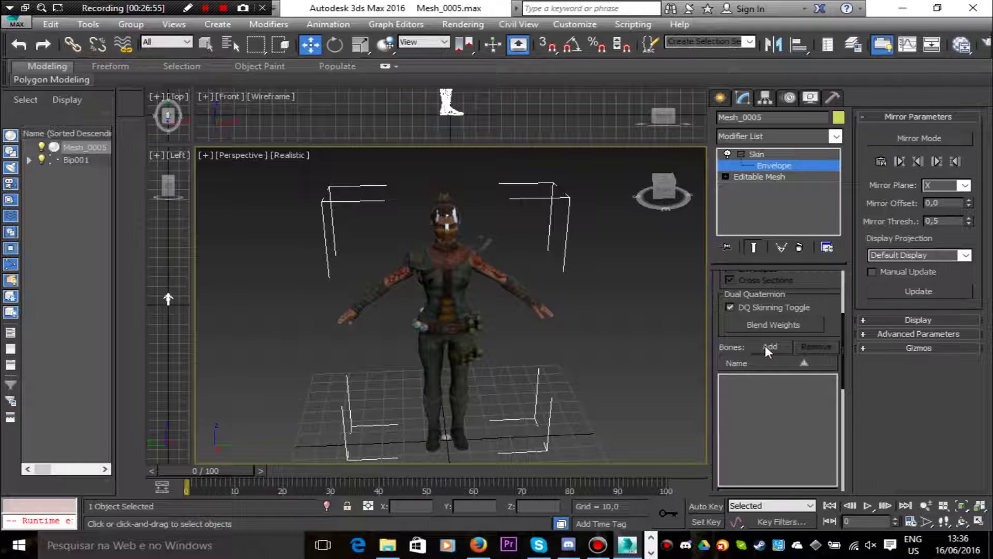
{"action": "left_click", "coordinate": [767, 345]}
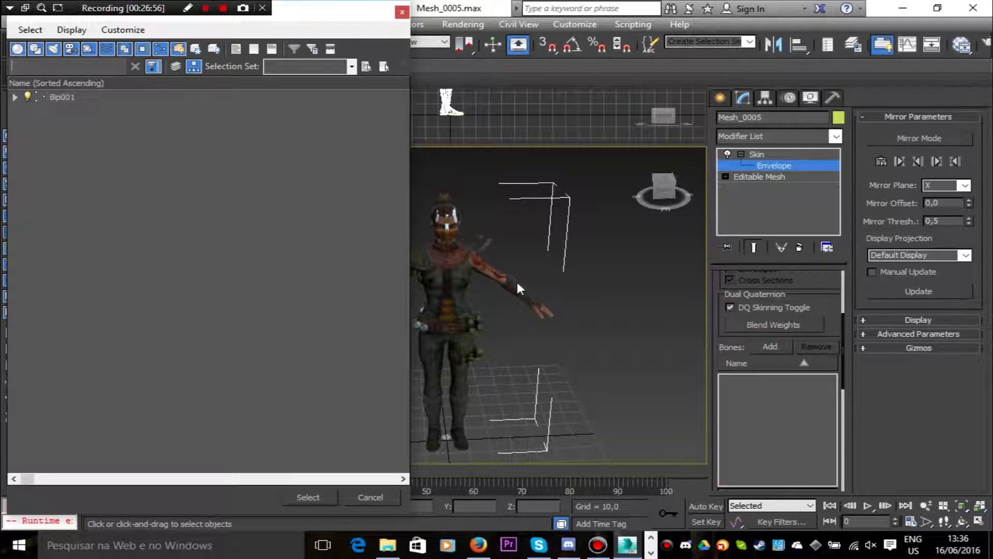
{"action": "left_click", "coordinate": [15, 97]}
{"action": "left_click", "coordinate": [52, 97]}
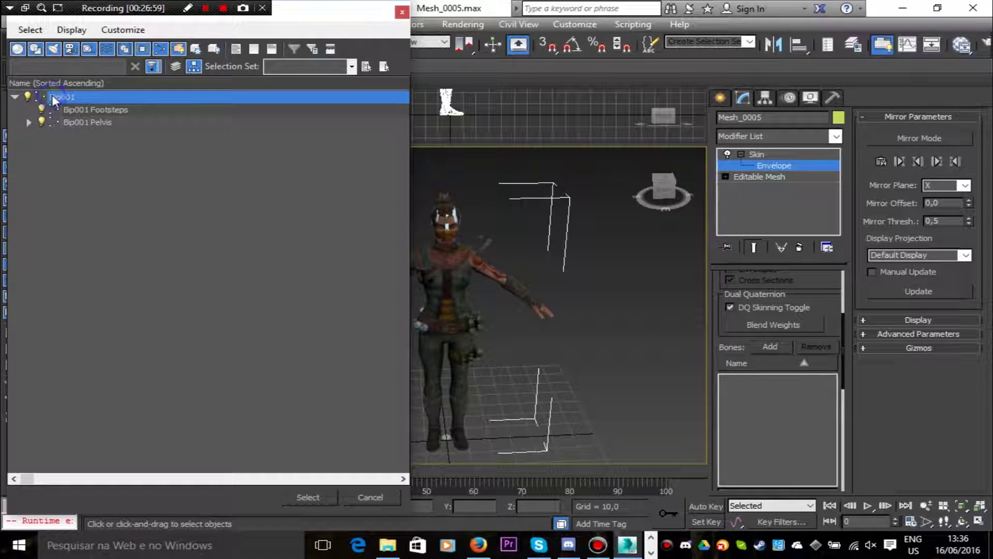
{"action": "left_click", "coordinate": [30, 30]}
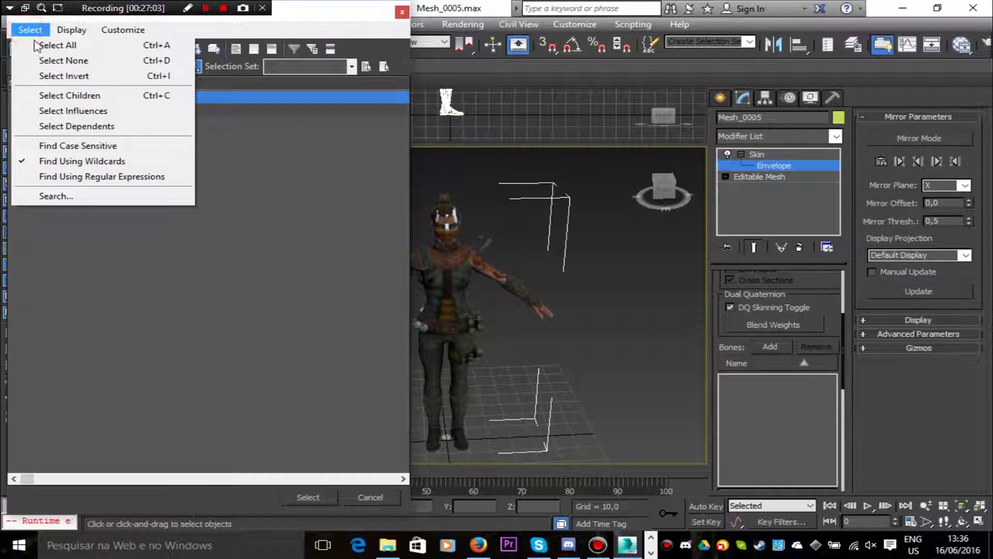
{"action": "left_click", "coordinate": [36, 46]}
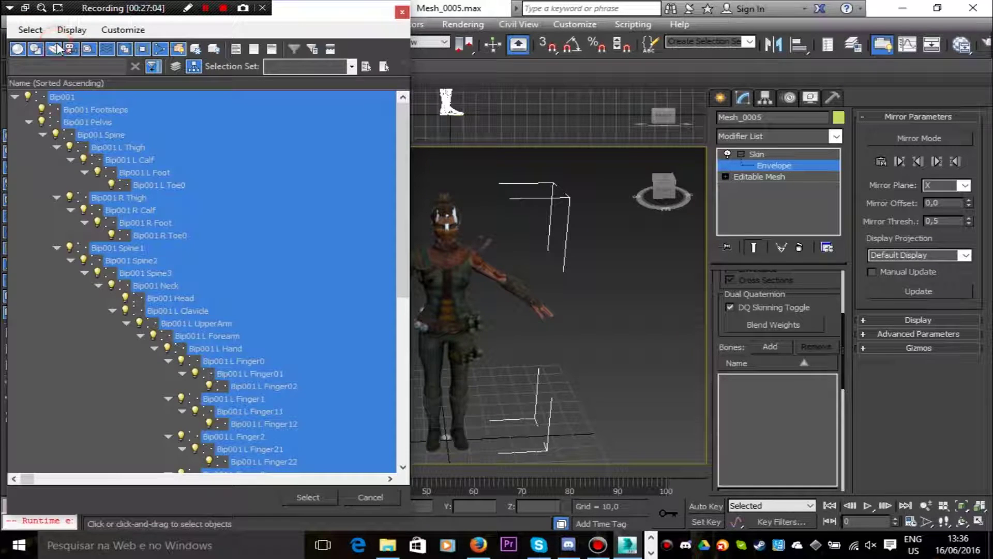
{"action": "left_click", "coordinate": [309, 497]}
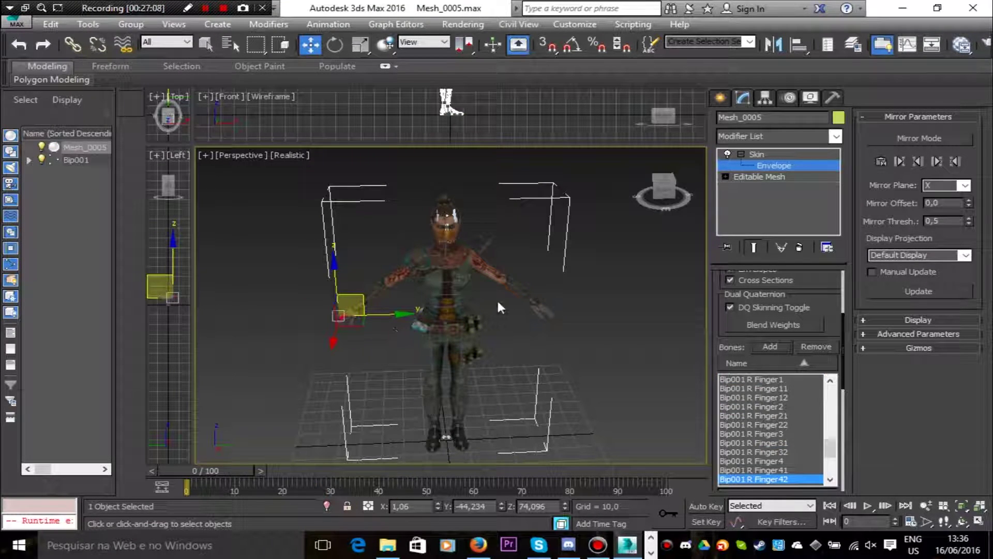
Select the Bip001 L Clavicle envelope and shrink its outer boundary at the neck end
{"action": "scroll", "coordinate": [518, 303], "scroll_direction": "up", "scroll_amount": 2}
{"action": "left_click", "coordinate": [489, 254]}
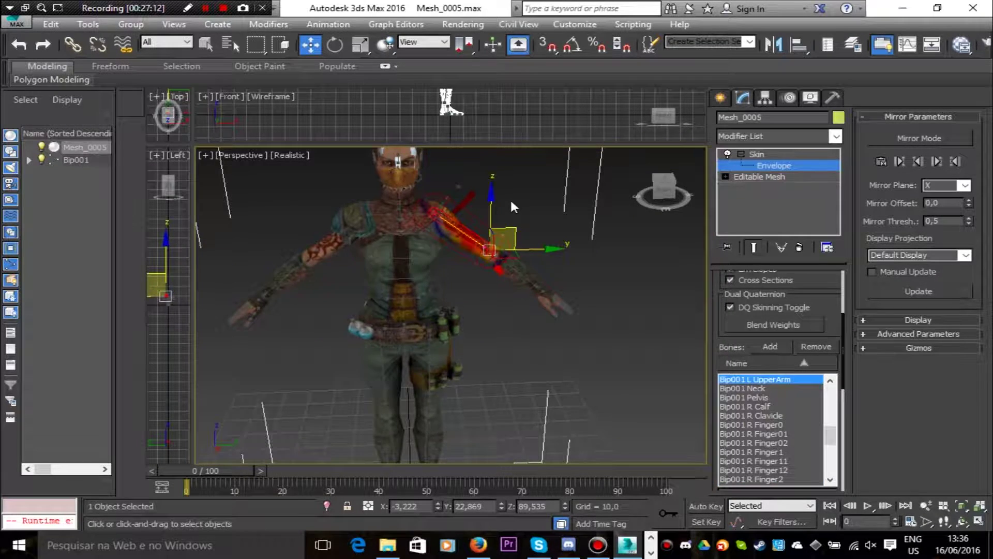
{"action": "scroll", "coordinate": [510, 201], "scroll_direction": "up", "scroll_amount": 4}
{"action": "left_click", "coordinate": [294, 219]}
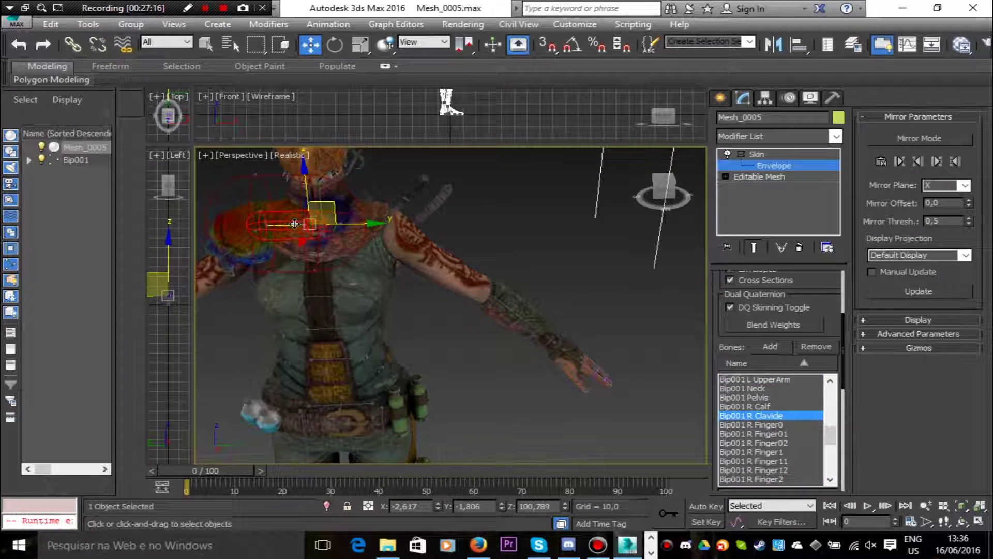
{"action": "left_click", "coordinate": [354, 228]}
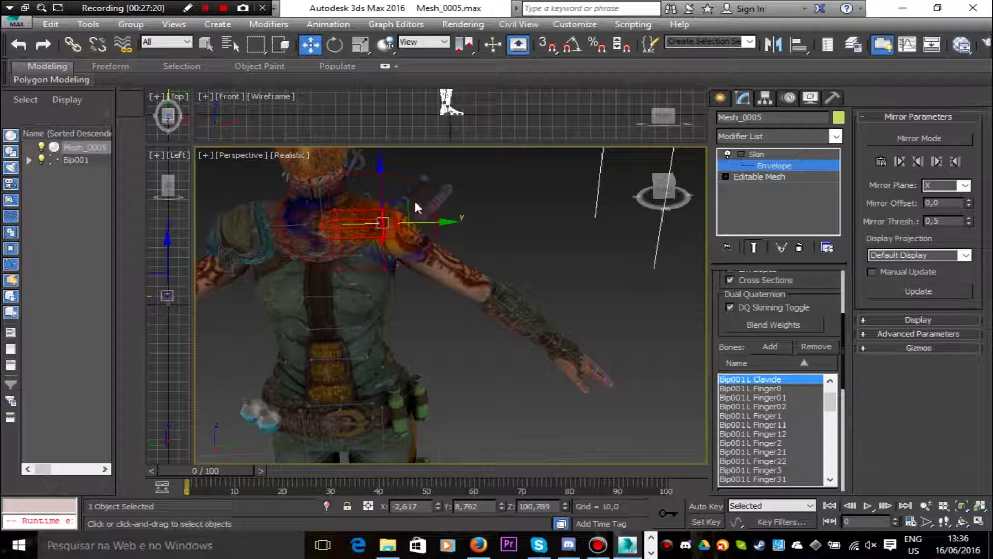
{"action": "left_click", "coordinate": [335, 177]}
{"action": "middle_click_drag", "start_coordinate": [453, 201], "coordinate": [481, 264]}
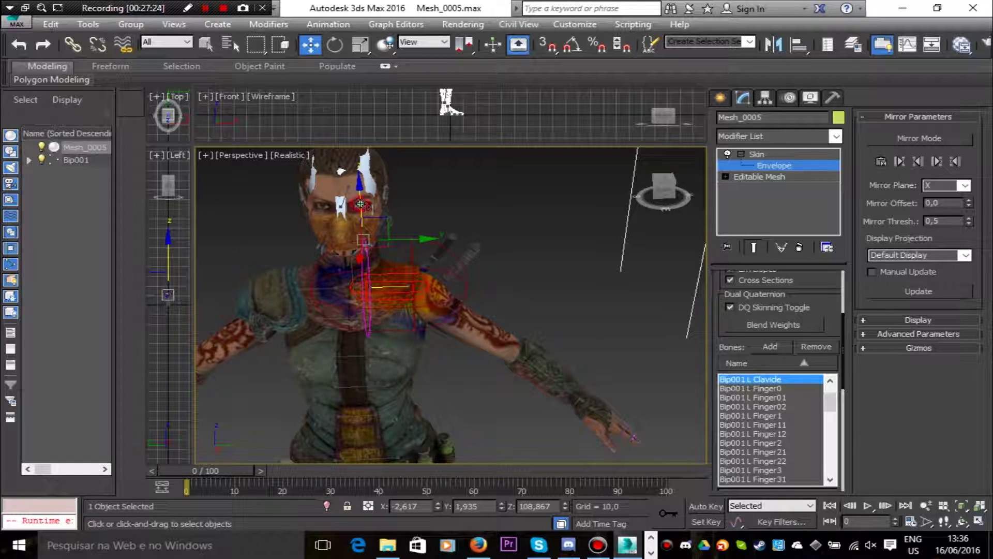
{"action": "left_click_drag", "start_coordinate": [363, 203], "coordinate": [364, 214]}
{"action": "left_click", "coordinate": [408, 286]}
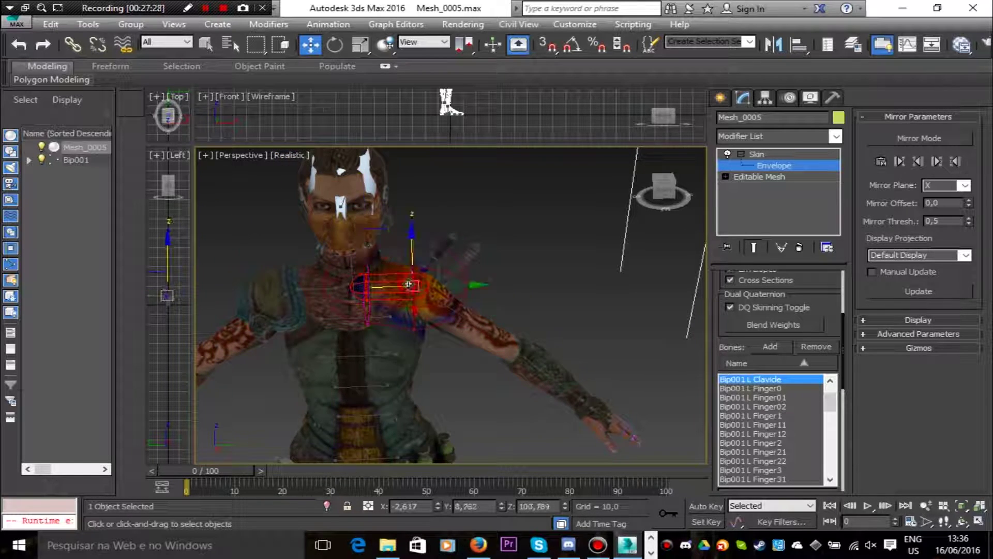
Examine the influence of the Bip001 L UpperArm envelope on the mesh from several angles
{"action": "left_click", "coordinate": [472, 321]}
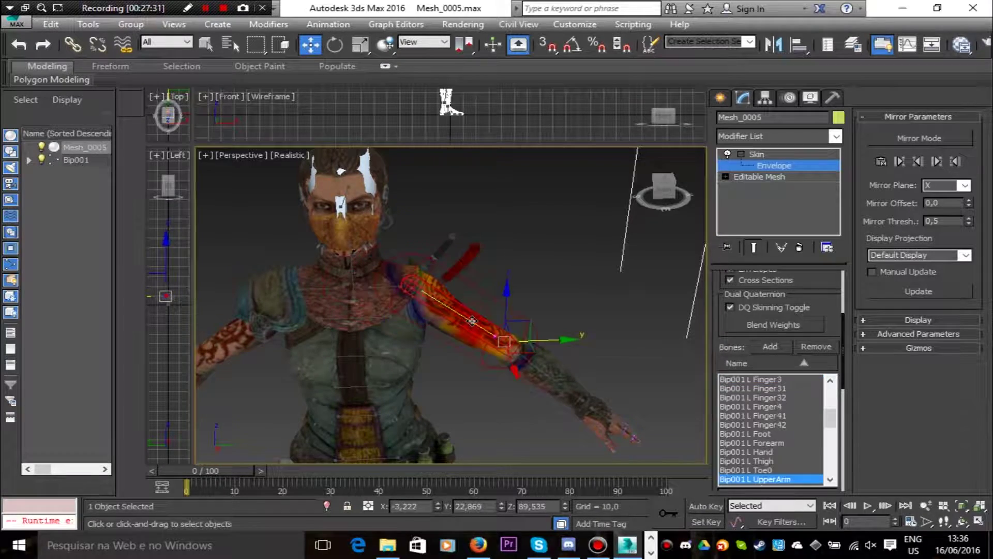
{"action": "middle_click_drag", "start_coordinate": [472, 321], "coordinate": [377, 318], "text": "alt"}
{"action": "middle_click_drag", "start_coordinate": [306, 319], "coordinate": [472, 326], "text": "alt"}
Select the Bip001 L Forearm envelope and shrink its boundary at the elbow end
{"action": "left_click", "coordinate": [555, 372]}
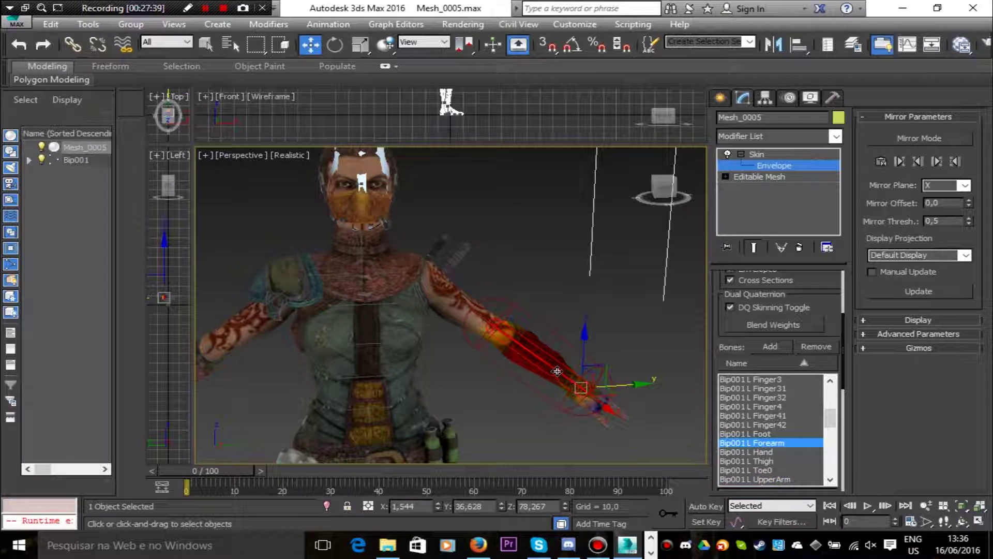
{"action": "middle_click_drag", "start_coordinate": [565, 335], "coordinate": [345, 323], "text": "alt"}
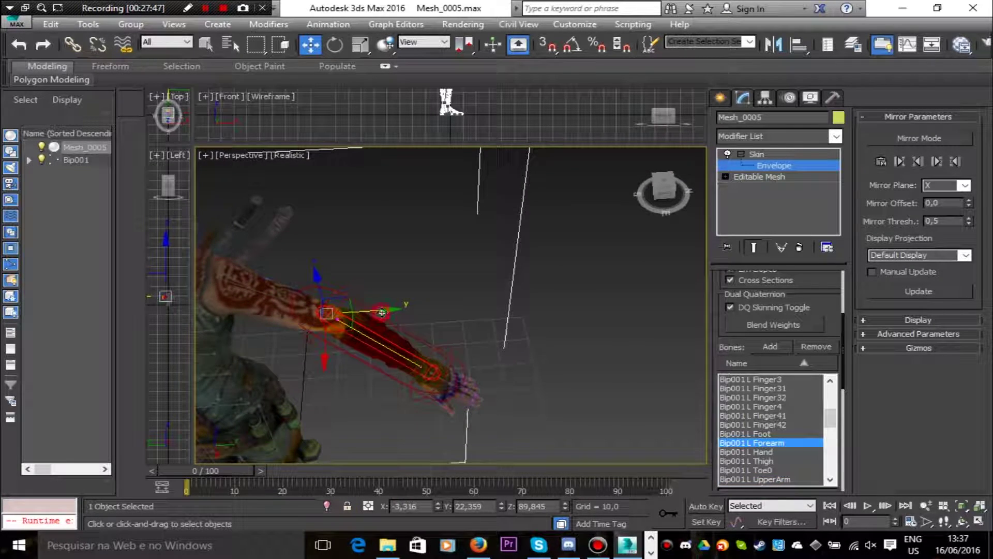
{"action": "left_click", "coordinate": [333, 313]}
{"action": "left_click_drag", "start_coordinate": [336, 293], "coordinate": [340, 302]}
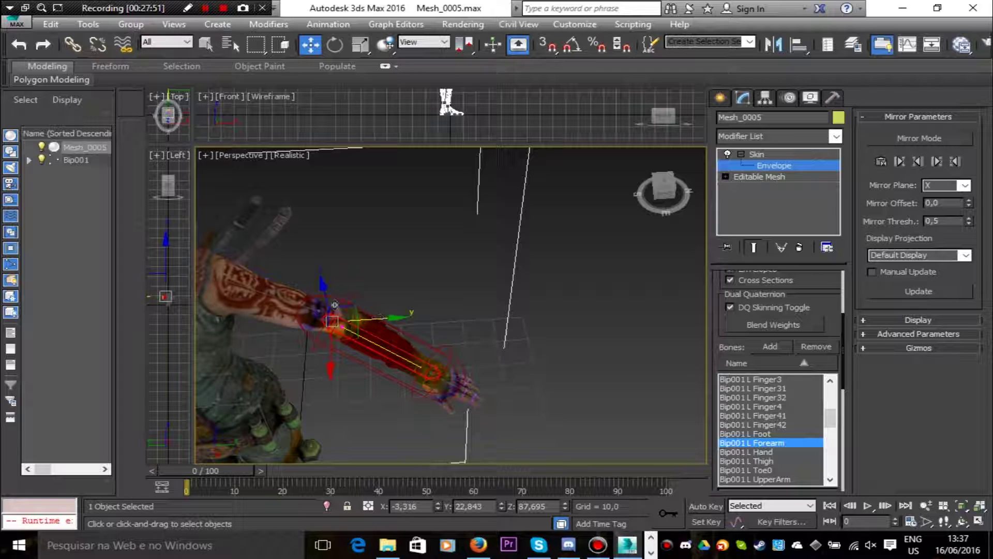
{"action": "left_click", "coordinate": [324, 309]}
{"action": "left_click_drag", "start_coordinate": [360, 314], "coordinate": [351, 315]}
{"action": "left_click", "coordinate": [385, 331]}
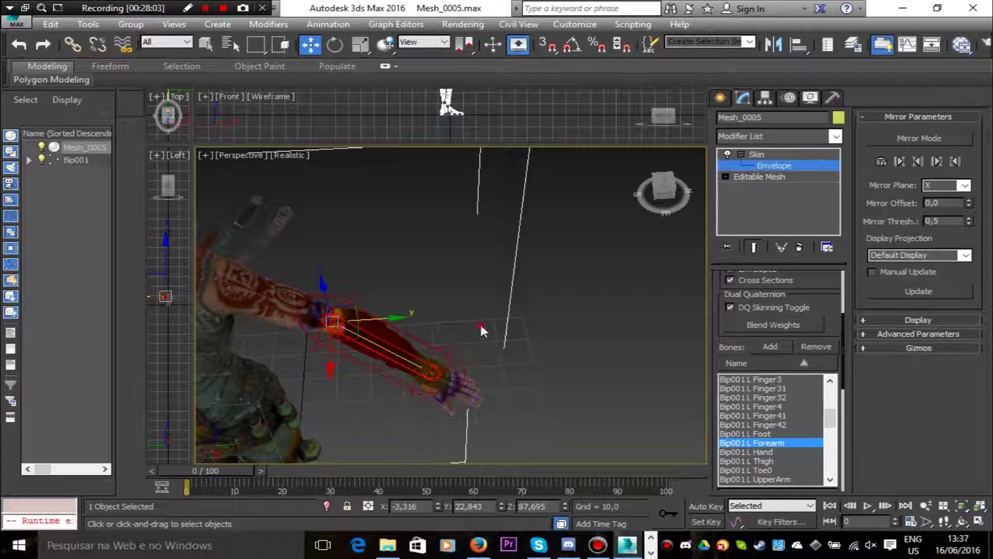
Shrink the Bip001 L Forearm envelope's outer boundary at the wrist end
{"action": "middle_click_drag", "start_coordinate": [566, 284], "coordinate": [414, 338], "text": "alt"}
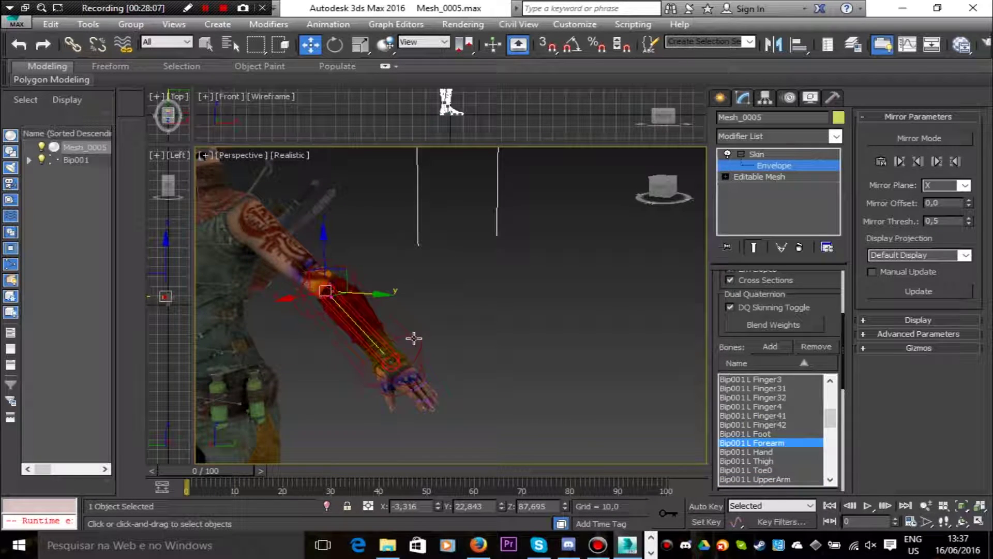
{"action": "left_click", "coordinate": [412, 336]}
{"action": "left_click_drag", "start_coordinate": [457, 341], "coordinate": [429, 344]}
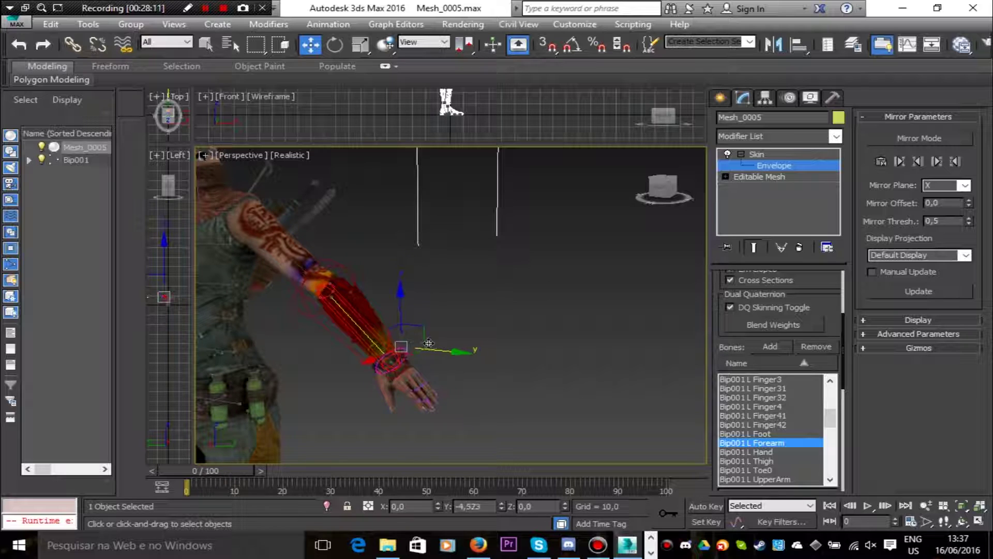
Select the Bip001 L Hand envelope and shrink its outer boundary at the wrist end
{"action": "left_click", "coordinate": [398, 370]}
{"action": "scroll", "coordinate": [428, 358], "scroll_direction": "up", "scroll_amount": 4}
{"action": "left_click", "coordinate": [396, 301]}
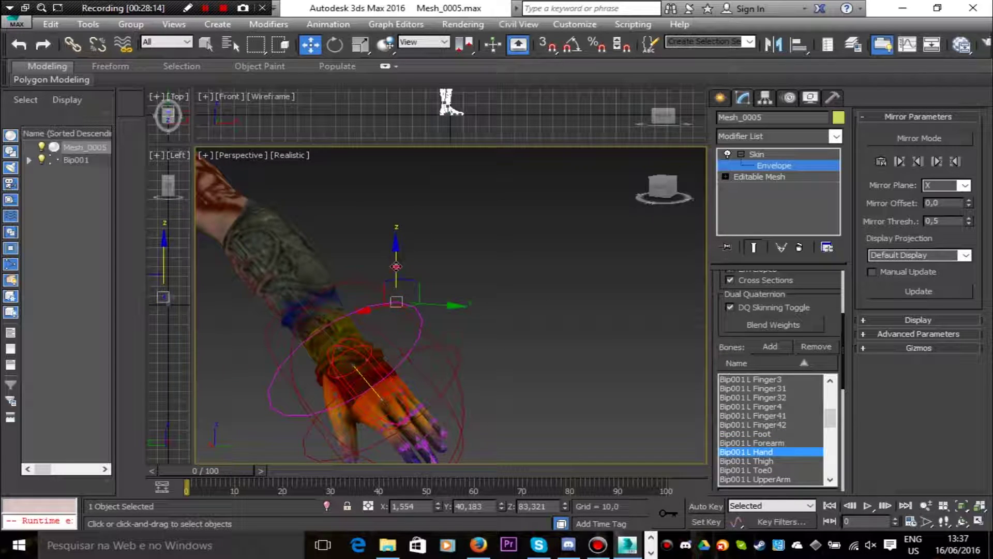
{"action": "left_click_drag", "start_coordinate": [395, 266], "coordinate": [388, 311]}
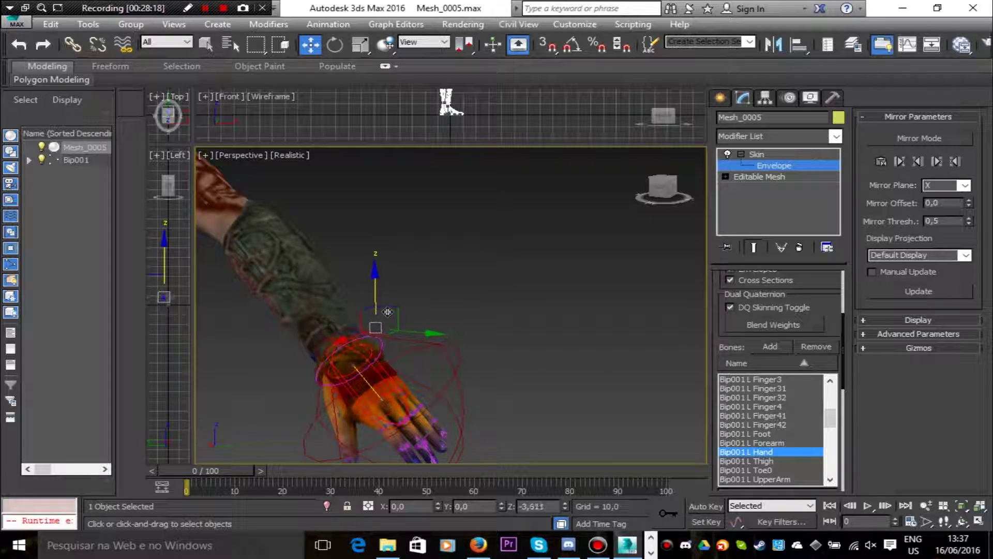
Shrink the Bip001 L Hand envelope's outer boundary at the finger end so it fits the palm
{"action": "left_click", "coordinate": [356, 366]}
{"action": "left_click_drag", "start_coordinate": [644, 195], "coordinate": [653, 190]}
{"action": "middle_click_drag", "start_coordinate": [560, 389], "coordinate": [484, 244]}
{"action": "left_click_drag", "start_coordinate": [437, 201], "coordinate": [439, 210]}
{"action": "left_click_drag", "start_coordinate": [486, 268], "coordinate": [487, 268]}
{"action": "middle_click_drag", "start_coordinate": [477, 213], "coordinate": [452, 219], "text": "alt"}
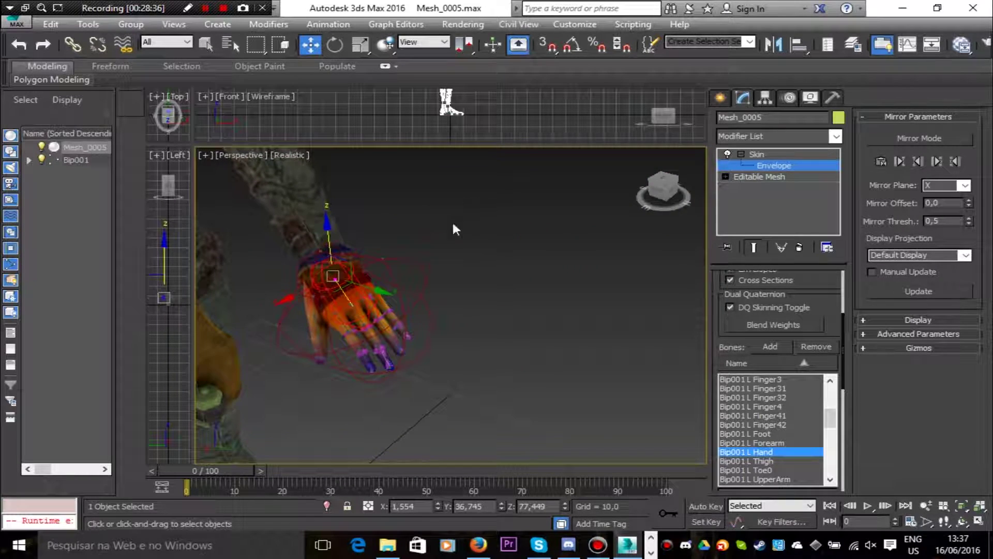
{"action": "left_click", "coordinate": [352, 304]}
{"action": "left_click", "coordinate": [383, 259]}
{"action": "left_click_drag", "start_coordinate": [382, 227], "coordinate": [375, 256]}
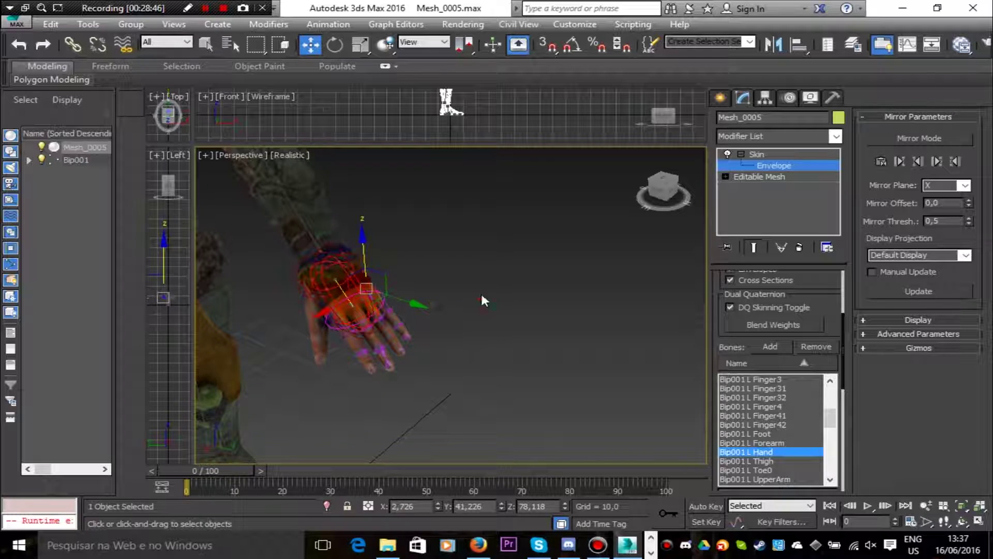
Select the Bip001 L Finger0 envelope and shrink its outer boundary at the end toward the thumb tip
{"action": "mouse_move", "coordinate": [663, 188]}
{"action": "left_mouse_down"}
{"action": "mouse_move", "coordinate": [628, 177]}
{"action": "mouse_move", "coordinate": [664, 174]}
{"action": "mouse_move", "coordinate": [676, 187]}
{"action": "left_mouse_up"}
{"action": "left_click", "coordinate": [477, 317]}
{"action": "left_click", "coordinate": [436, 288]}
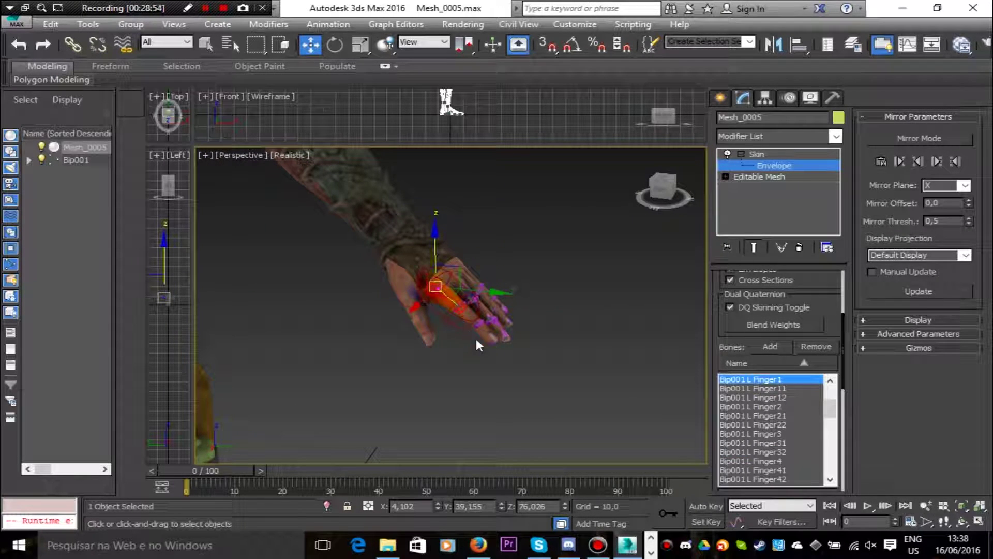
{"action": "left_click", "coordinate": [411, 313]}
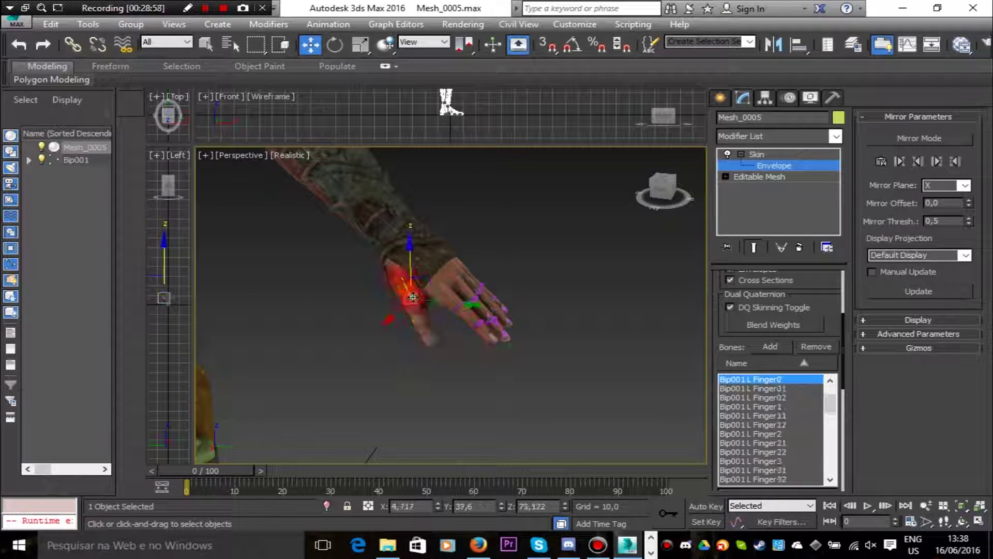
{"action": "left_click_drag", "start_coordinate": [405, 305], "coordinate": [431, 324]}
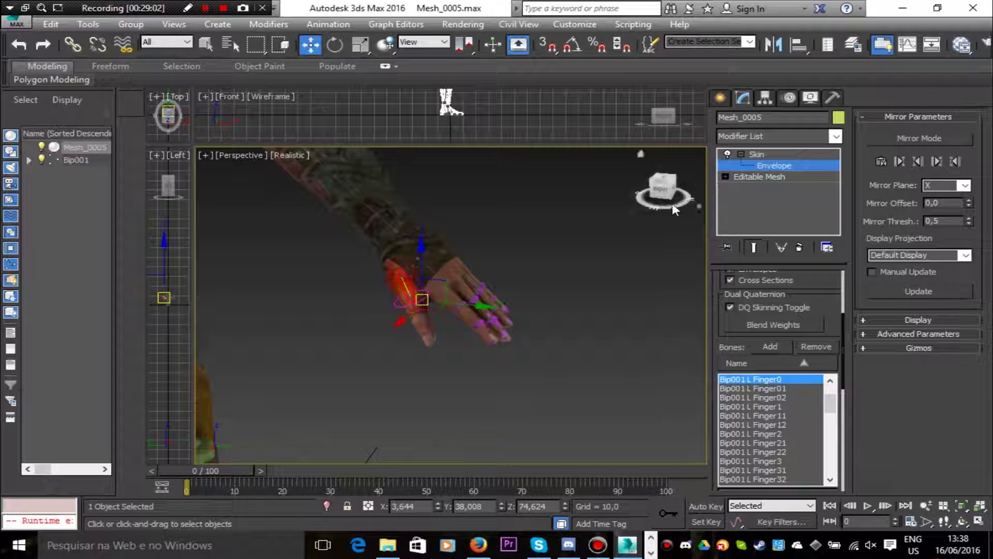
Select the Bip001 L Forearm envelope and readjust its outer boundary at the wrist end
{"action": "left_click_drag", "start_coordinate": [673, 208], "coordinate": [665, 210]}
{"action": "left_click", "coordinate": [400, 308]}
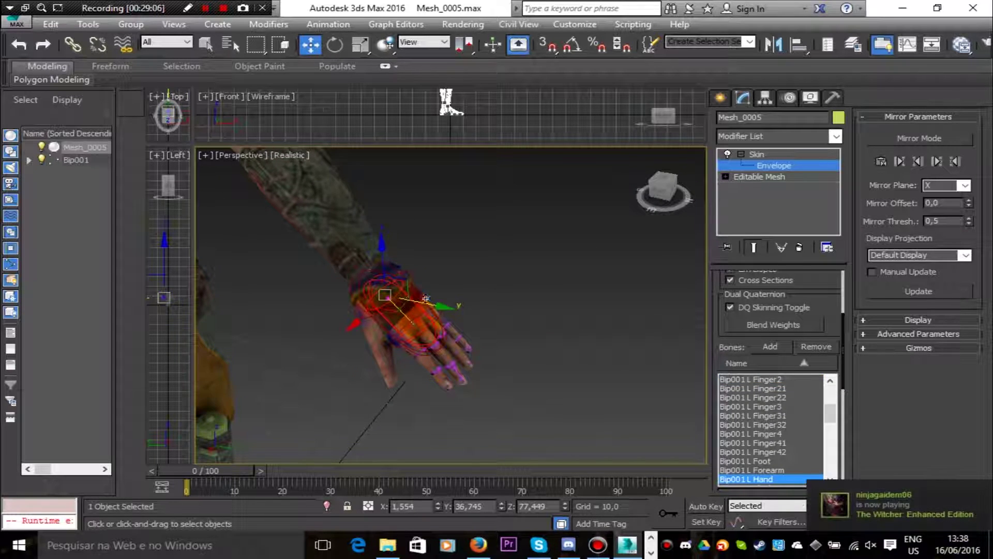
{"action": "left_click", "coordinate": [359, 259]}
{"action": "left_click_drag", "start_coordinate": [406, 265], "coordinate": [425, 242]}
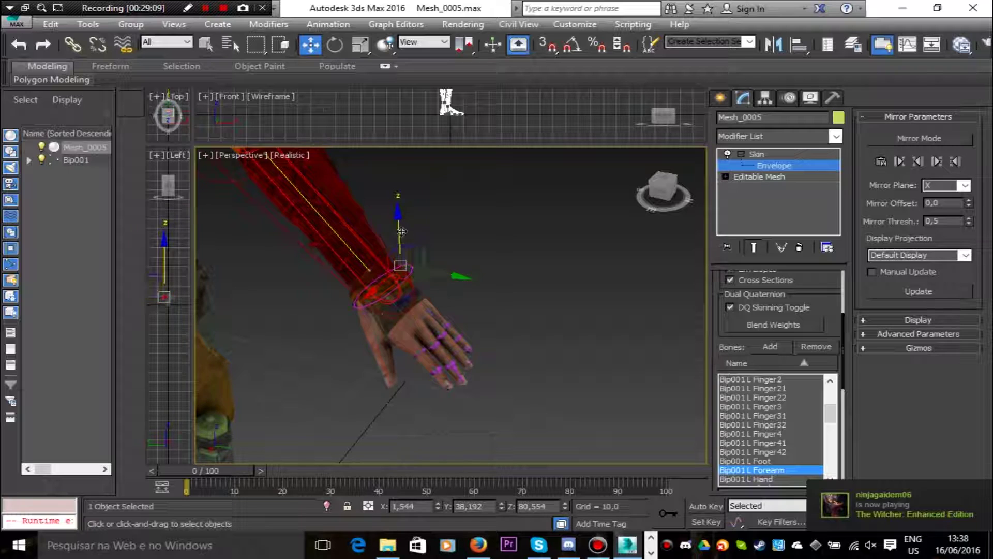
Select the Bip001 L Finger1 envelope and shrink its outer boundaries to fit the index finger's base segment
{"action": "left_click_drag", "start_coordinate": [663, 191], "coordinate": [644, 183]}
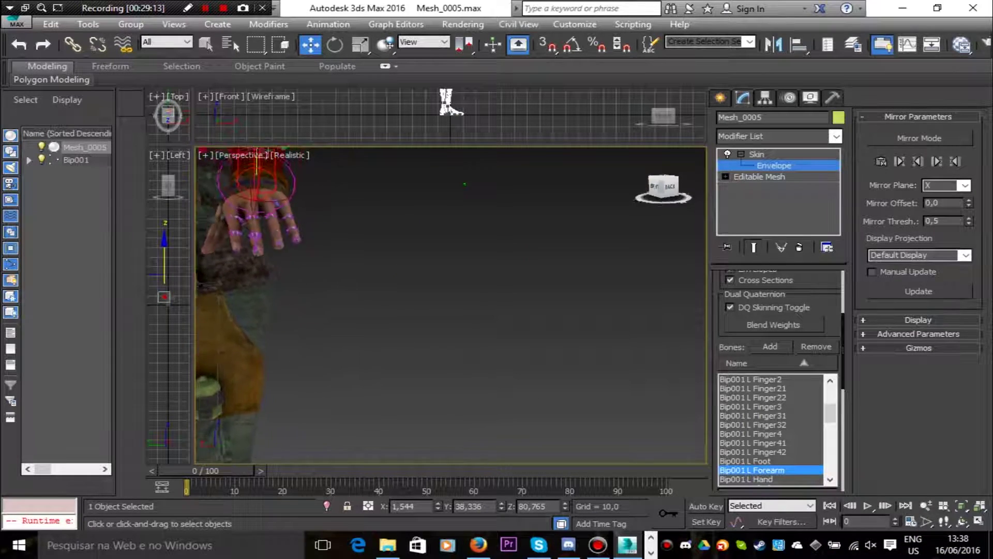
{"action": "scroll", "coordinate": [374, 239], "scroll_direction": "up", "scroll_amount": 4}
{"action": "middle_click_drag", "start_coordinate": [374, 239], "coordinate": [485, 268]}
{"action": "left_click", "coordinate": [380, 299]}
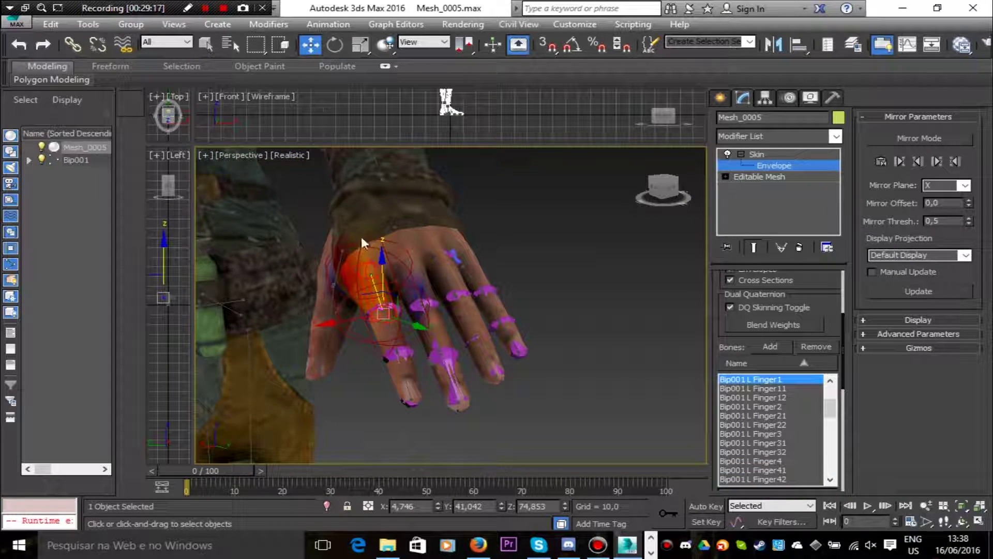
{"action": "left_click", "coordinate": [378, 239]}
{"action": "left_click_drag", "start_coordinate": [379, 200], "coordinate": [381, 209]}
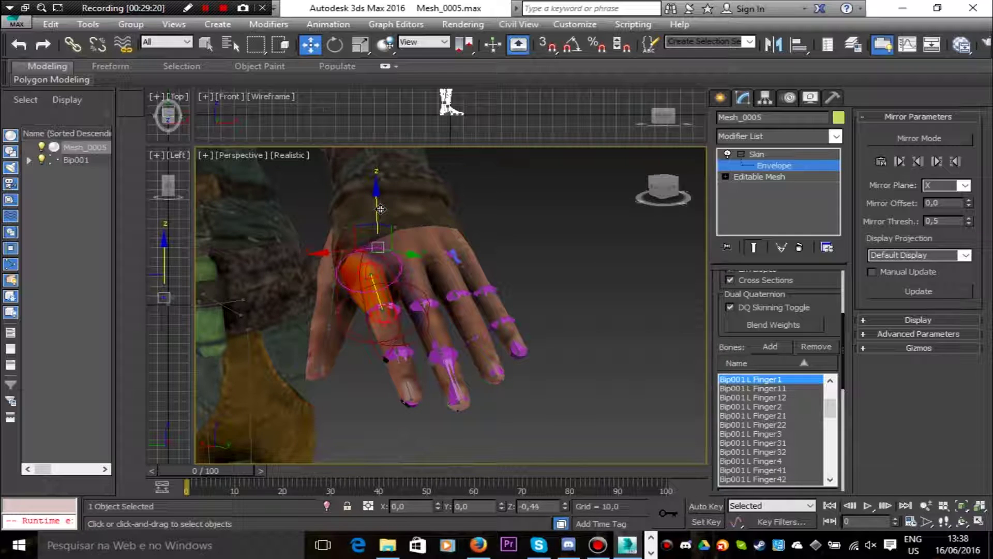
{"action": "left_click", "coordinate": [397, 283]}
{"action": "left_click_drag", "start_coordinate": [398, 245], "coordinate": [372, 234]}
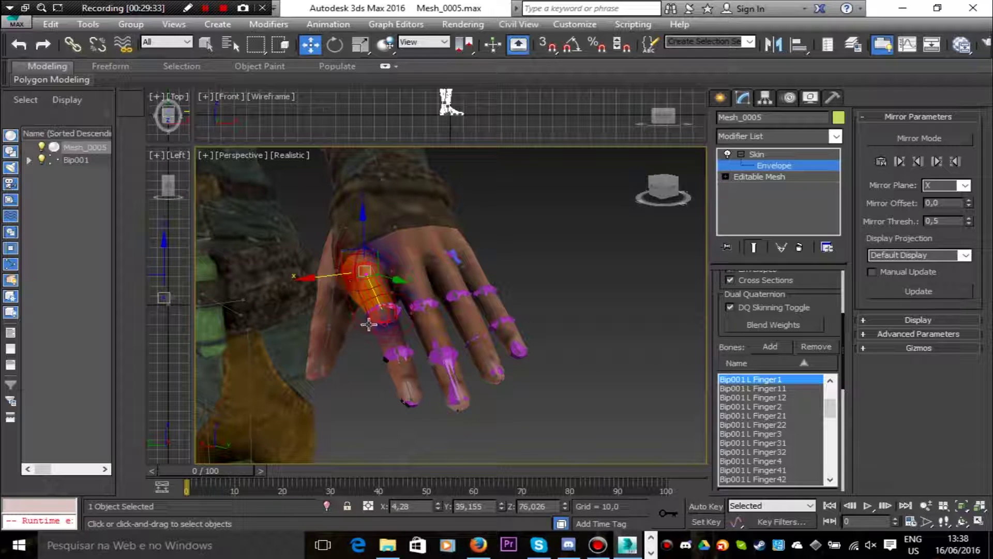
Select the Bip001 L Finger11 envelope and shrink its outer boundary at the end nearest the knuckle
{"action": "left_click", "coordinate": [397, 337]}
{"action": "left_click", "coordinate": [392, 285]}
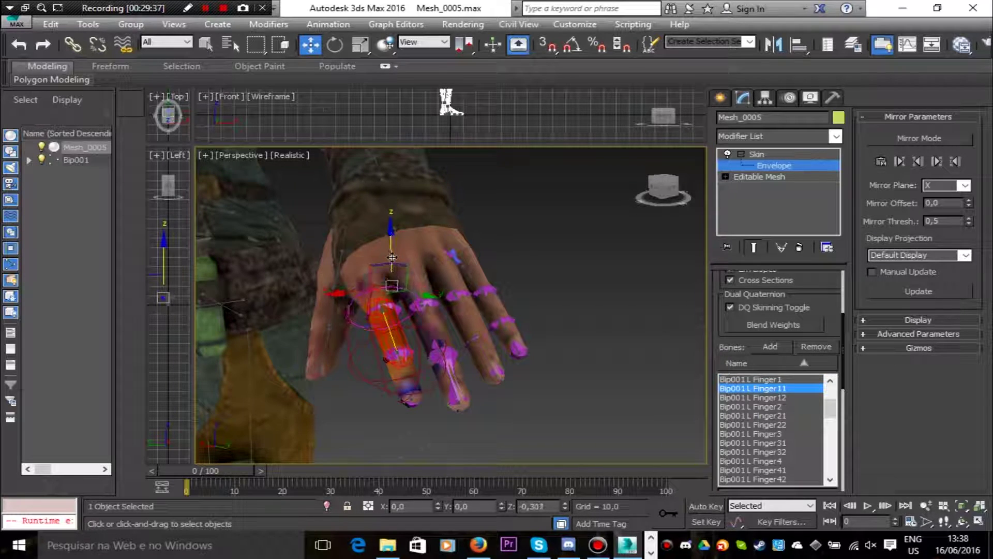
{"action": "left_click_drag", "start_coordinate": [392, 257], "coordinate": [413, 306]}
Select the Bip001 L Finger12 envelope and reduce its outer boundary around the index fingertip
{"action": "left_click", "coordinate": [410, 358]}
{"action": "left_click", "coordinate": [413, 329]}
{"action": "left_click", "coordinate": [434, 392]}
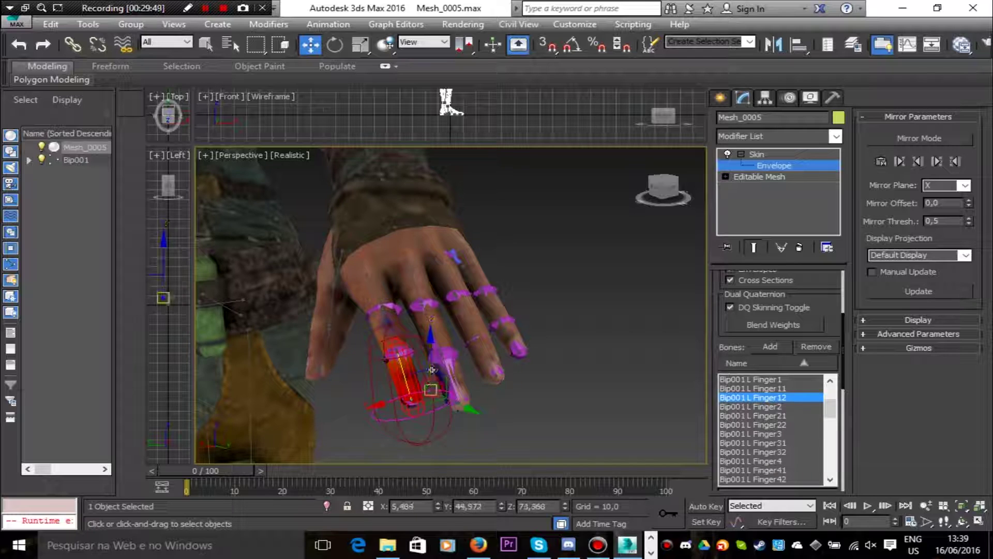
{"action": "left_click_drag", "start_coordinate": [434, 357], "coordinate": [434, 364]}
Select the Bip001 L Finger2 envelope and shrink its outer boundaries at the knuckle end and the far end
{"action": "left_click", "coordinate": [414, 288]}
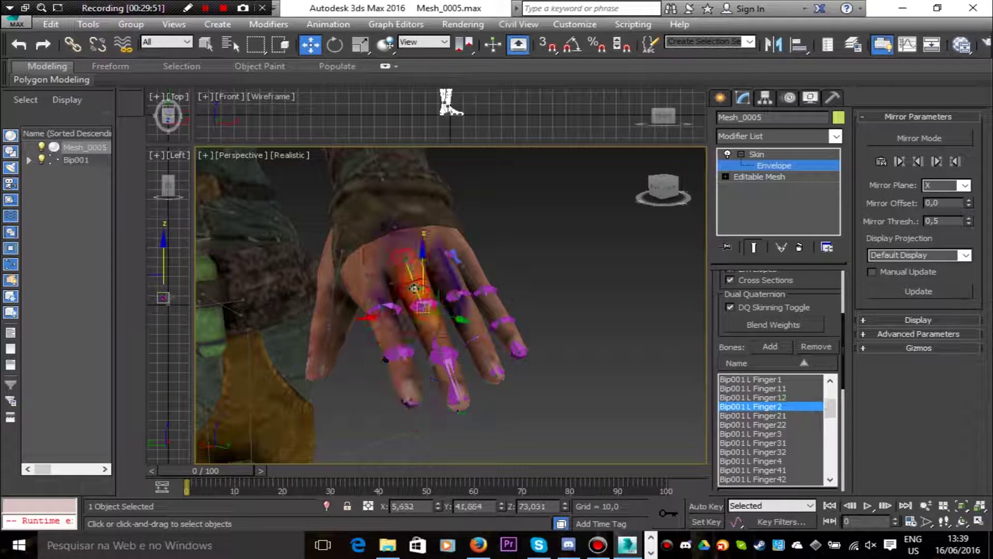
{"action": "left_click", "coordinate": [404, 219]}
{"action": "left_click", "coordinate": [407, 240]}
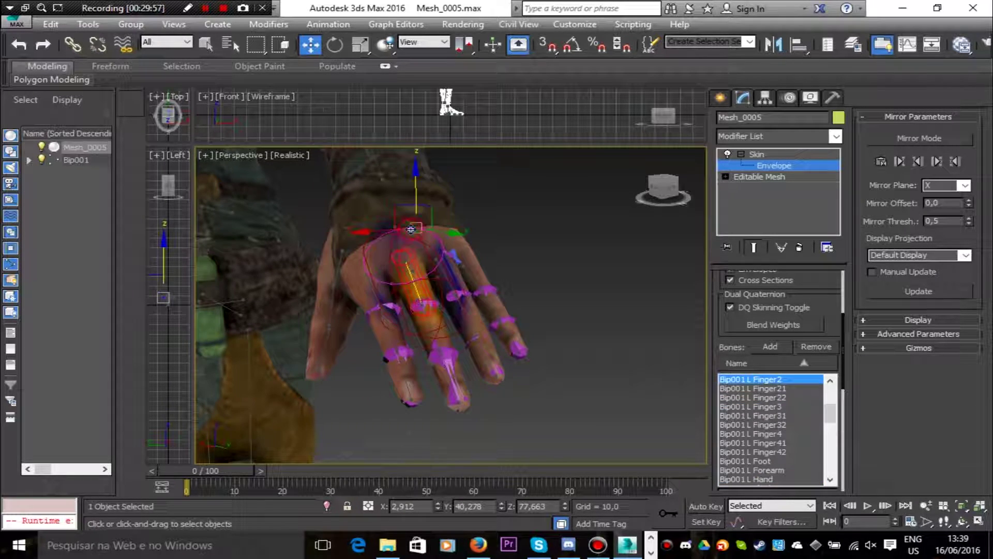
{"action": "left_click", "coordinate": [438, 274]}
{"action": "left_click", "coordinate": [419, 291]}
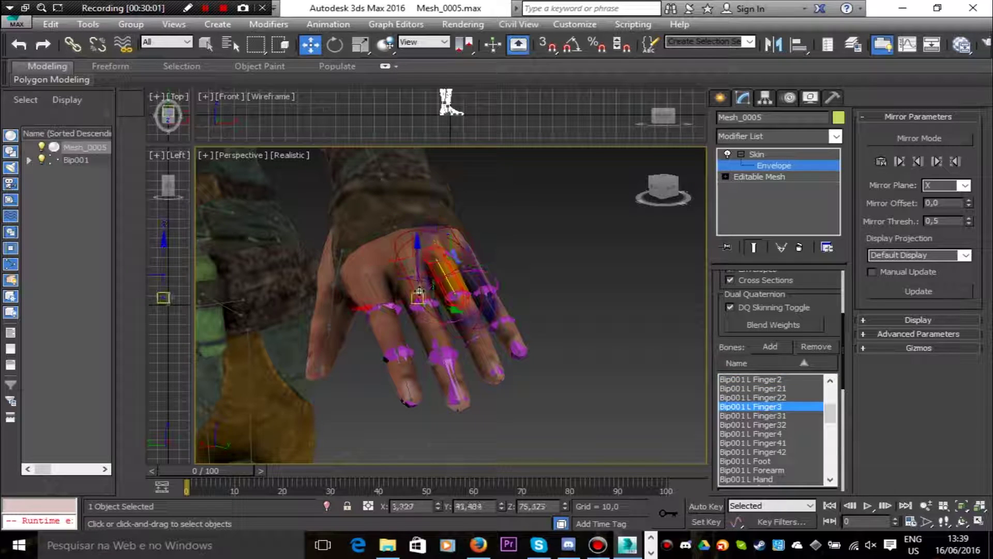
{"action": "left_click", "coordinate": [421, 289]}
{"action": "left_click", "coordinate": [438, 278]}
{"action": "left_click", "coordinate": [440, 267]}
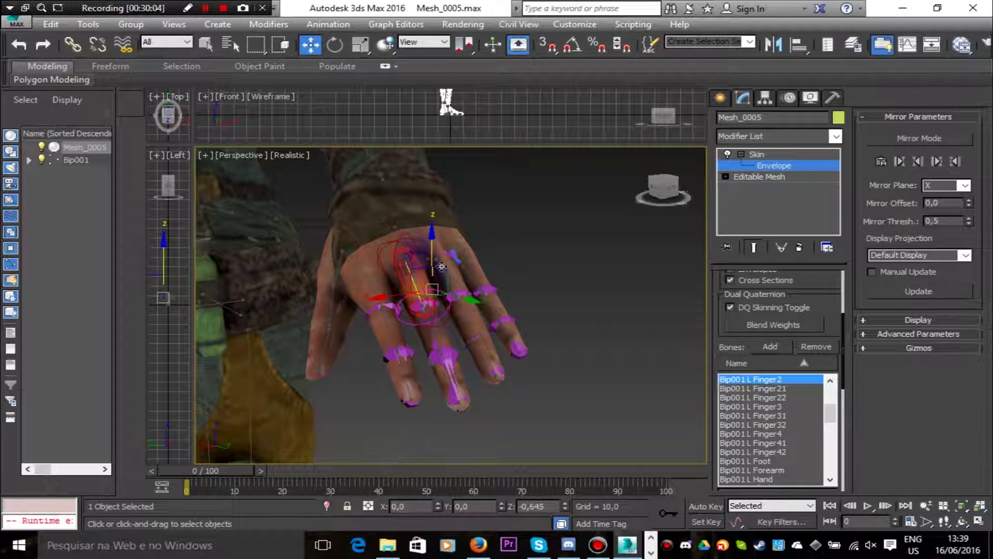
Select the Bip001 L Finger21 envelope and shrink its outer boundary at the end toward the fingertip
{"action": "left_click", "coordinate": [443, 336]}
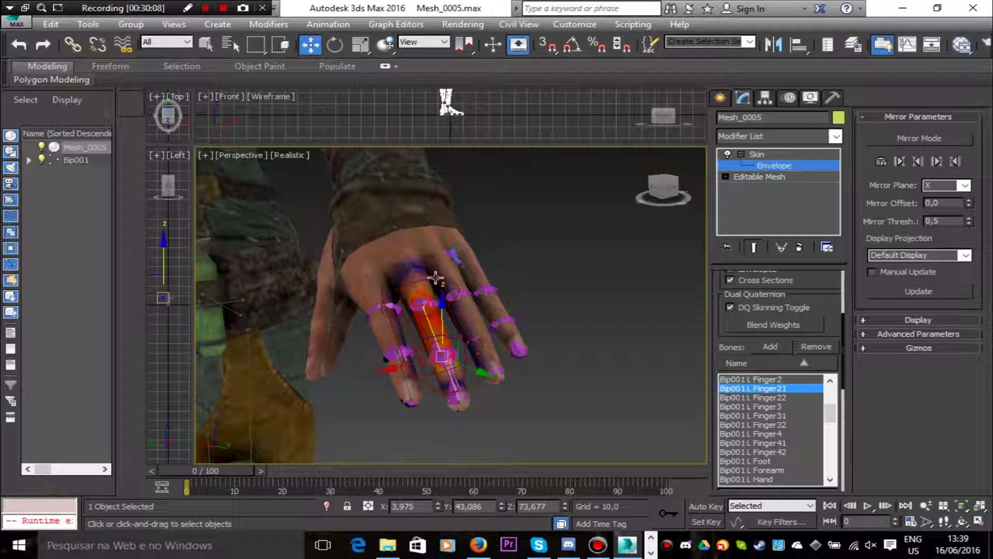
{"action": "left_click", "coordinate": [441, 262]}
{"action": "left_click", "coordinate": [456, 333]}
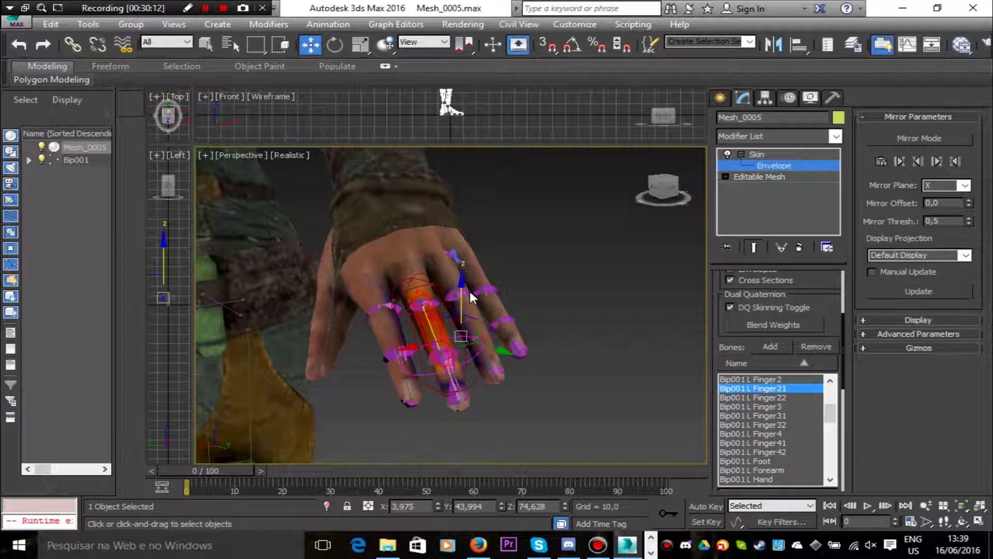
{"action": "left_click_drag", "start_coordinate": [460, 292], "coordinate": [459, 309]}
Select the Bip001 L Finger22 envelope and shrink its outer boundary around the middle fingertip
{"action": "left_click", "coordinate": [454, 384]}
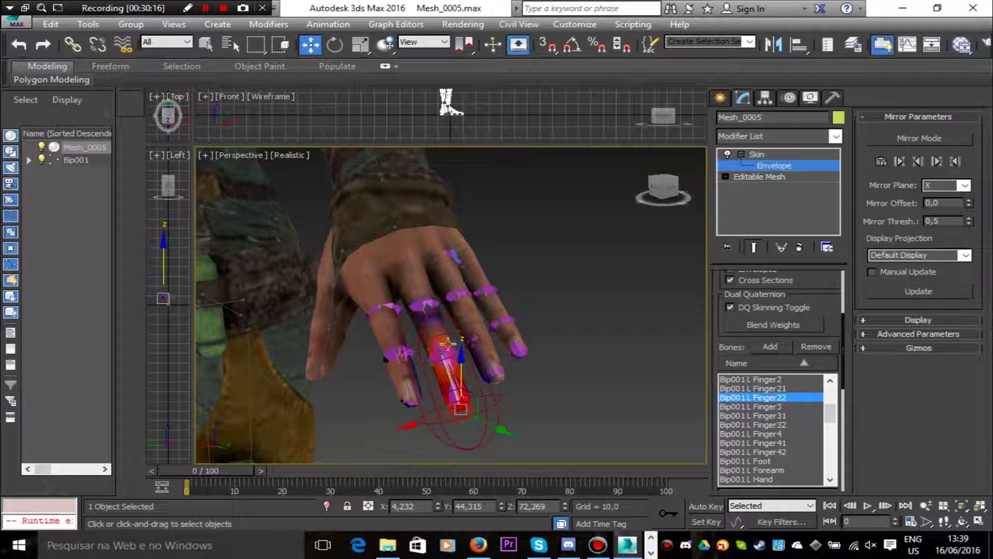
{"action": "left_click", "coordinate": [482, 381]}
{"action": "left_click_drag", "start_coordinate": [481, 384], "coordinate": [455, 315]}
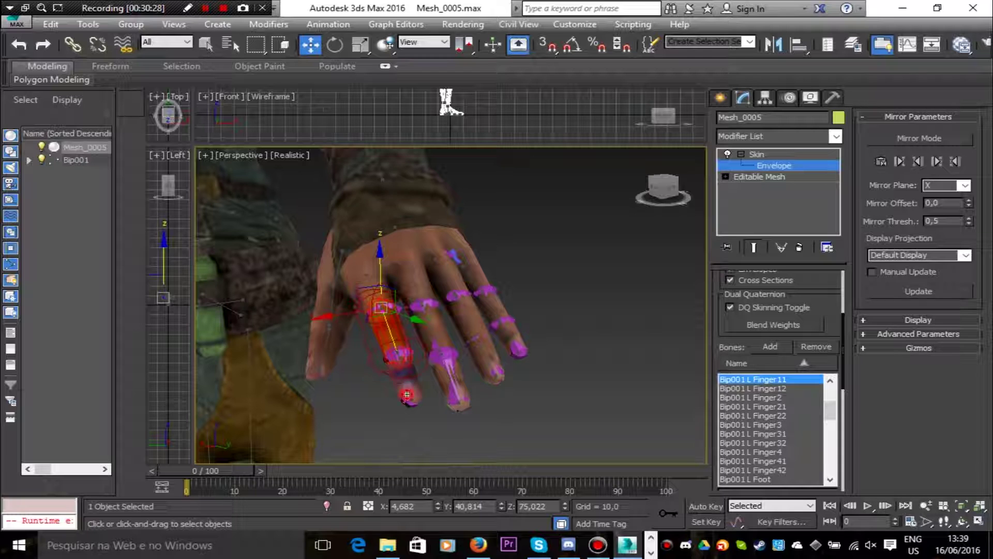
Reselect the Bip001 L Finger21 envelope and shrink its outer boundary at the end nearest the knuckle
{"action": "left_click", "coordinate": [424, 301]}
{"action": "left_click", "coordinate": [433, 284]}
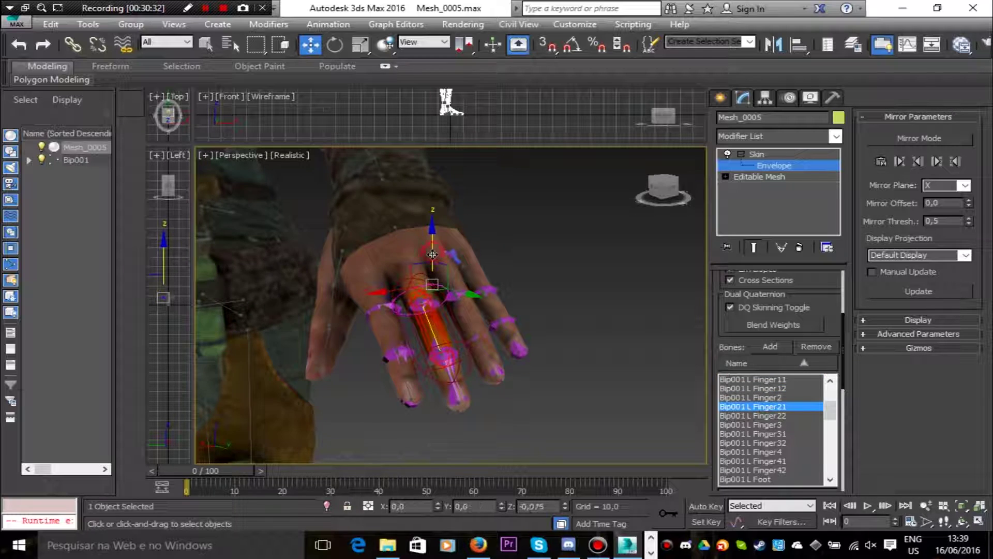
{"action": "left_click_drag", "start_coordinate": [433, 255], "coordinate": [432, 260]}
Reselect the Bip001 L Finger2 envelope and tighten its outer boundary further at the knuckle end
{"action": "left_click", "coordinate": [404, 259]}
{"action": "left_click", "coordinate": [428, 258]}
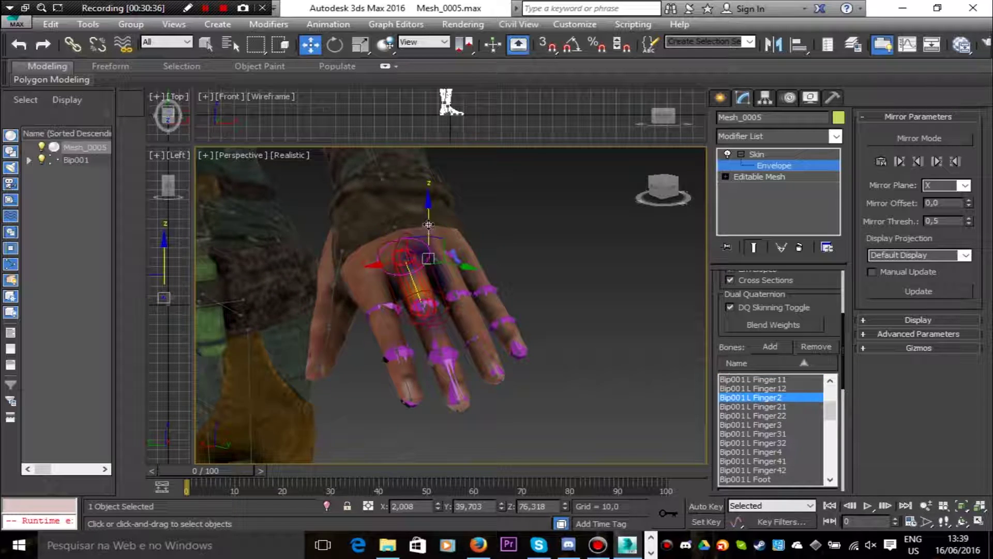
{"action": "left_click_drag", "start_coordinate": [429, 224], "coordinate": [430, 230]}
{"action": "left_click_drag", "start_coordinate": [463, 264], "coordinate": [455, 263]}
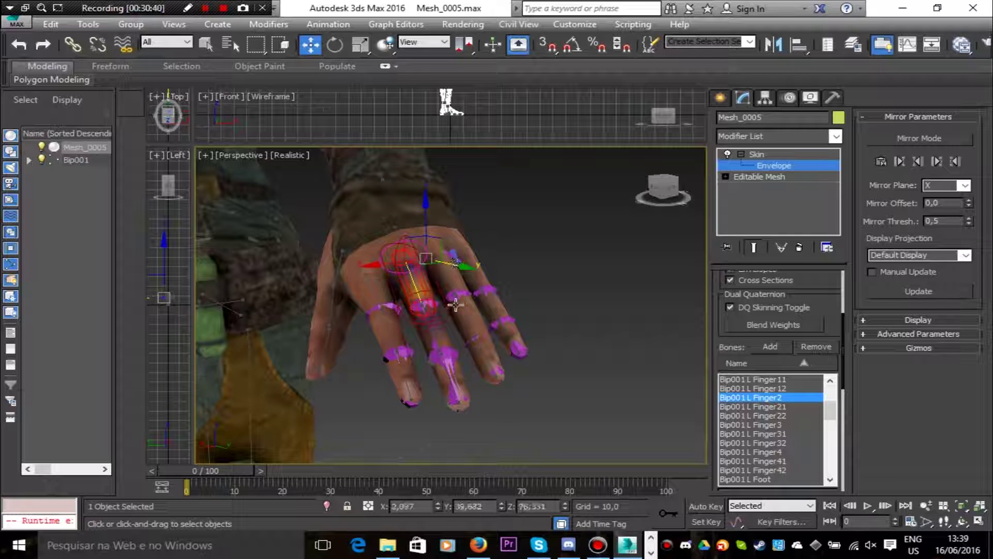
Select the Bip001 L Finger3 envelope and shrink its outer boundaries at the knuckle end and the far end
{"action": "middle_click_drag", "start_coordinate": [548, 294], "coordinate": [408, 315]}
{"action": "left_click", "coordinate": [343, 321]}
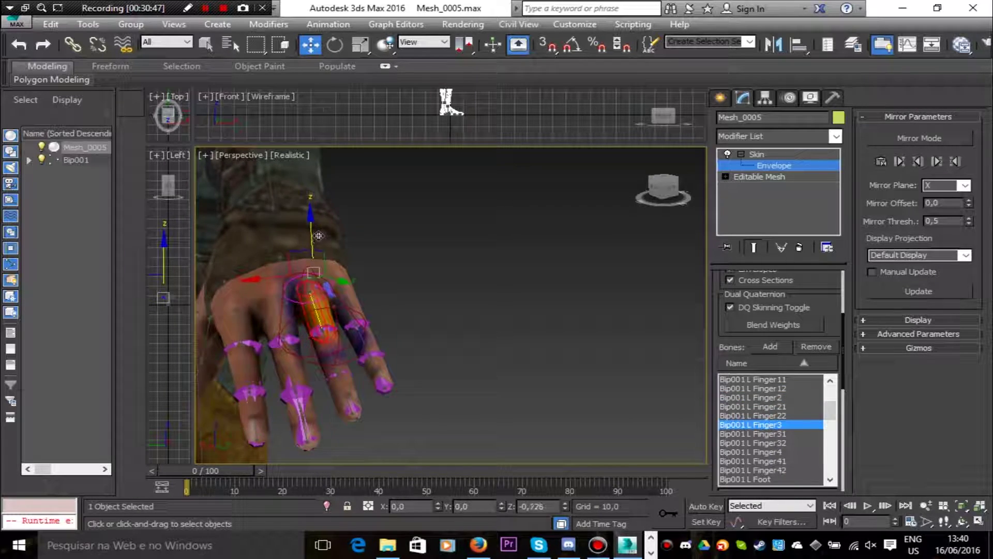
{"action": "left_click", "coordinate": [354, 273]}
{"action": "left_click", "coordinate": [321, 321]}
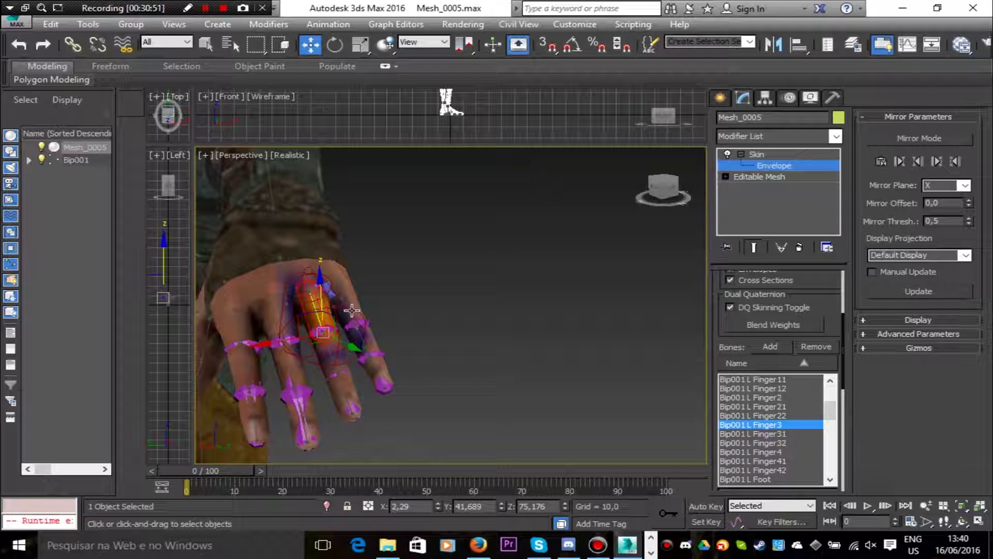
{"action": "middle_click_drag", "start_coordinate": [352, 311], "coordinate": [472, 268]}
{"action": "left_click", "coordinate": [482, 262]}
{"action": "left_click_drag", "start_coordinate": [487, 231], "coordinate": [489, 249]}
Select the Bip001 L Finger31 envelope and shrink its outer boundary around the ring finger's middle segment
{"action": "left_click", "coordinate": [670, 197]}
{"action": "left_click", "coordinate": [391, 314]}
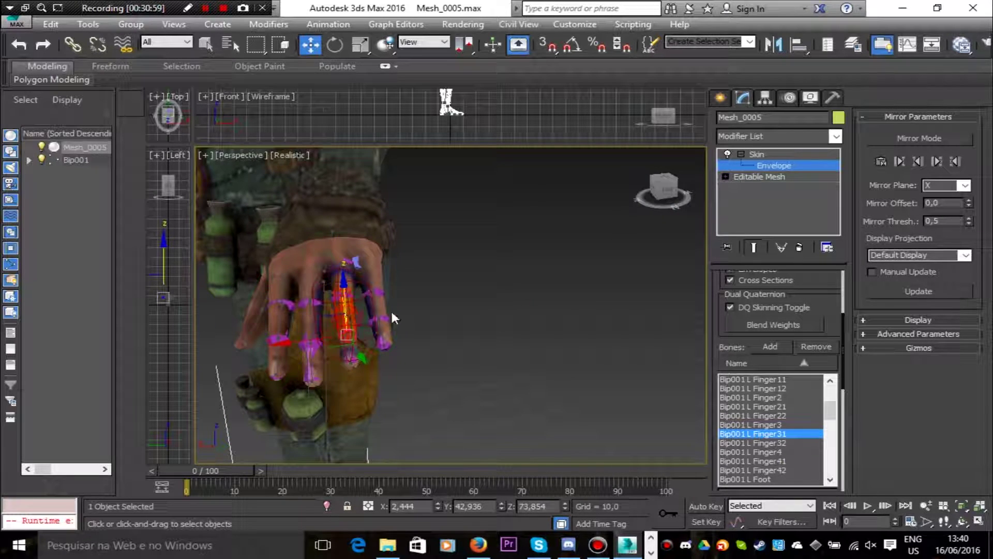
{"action": "left_click_drag", "start_coordinate": [340, 242], "coordinate": [347, 303]}
Select the Bip001 L Finger32 envelope and adjust its outer boundaries at the fingertip and the inner end
{"action": "left_click", "coordinate": [349, 350]}
{"action": "left_click", "coordinate": [357, 318]}
{"action": "left_click", "coordinate": [373, 362]}
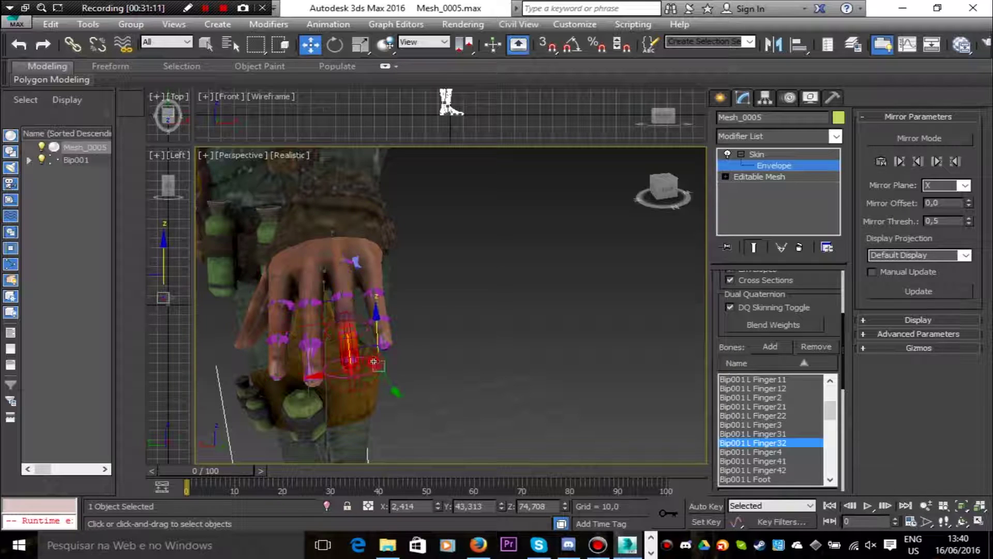
{"action": "left_click_drag", "start_coordinate": [388, 384], "coordinate": [373, 371]}
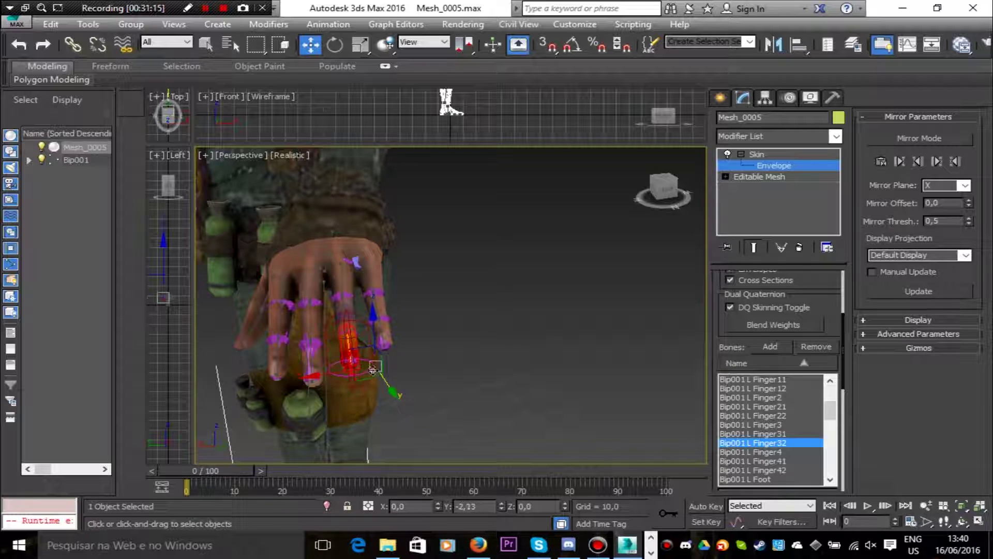
{"action": "left_click", "coordinate": [368, 328]}
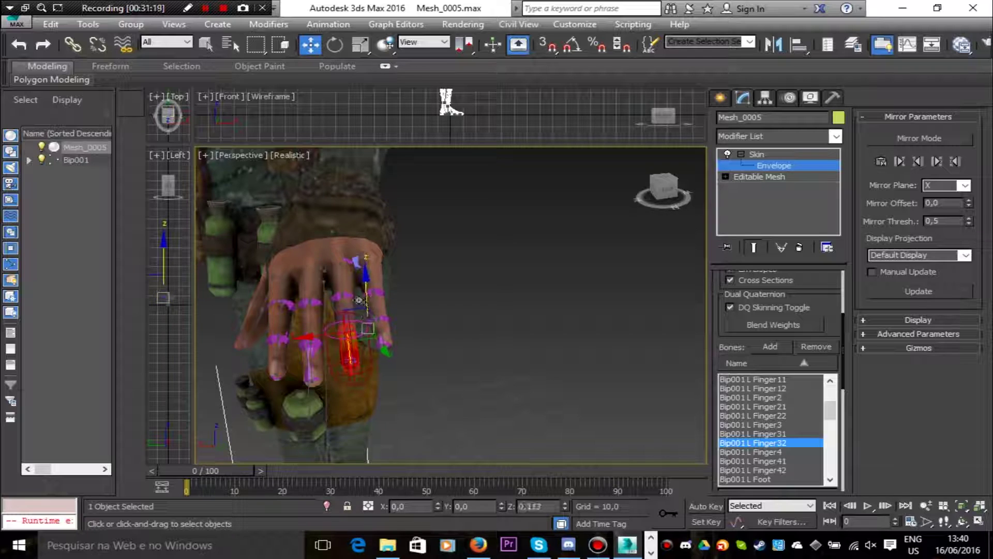
Select the Bip001 L Finger42 envelope and adjust its outer boundaries to fit the little fingertip
{"action": "left_click", "coordinate": [383, 333]}
{"action": "left_click", "coordinate": [348, 311]}
{"action": "left_click_drag", "start_coordinate": [350, 312], "coordinate": [355, 318]}
{"action": "left_click", "coordinate": [411, 344]}
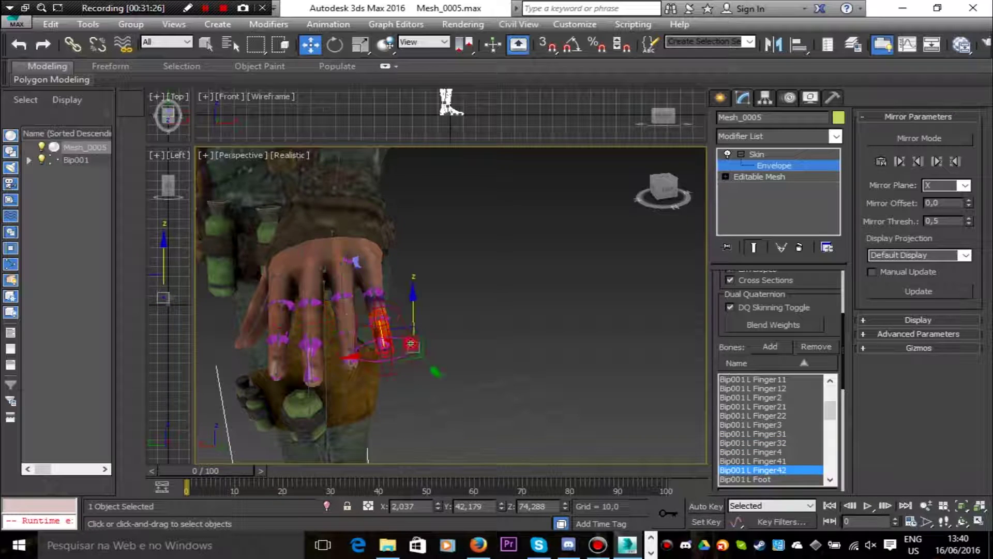
{"action": "left_click_drag", "start_coordinate": [414, 304], "coordinate": [415, 300]}
{"action": "mouse_move", "coordinate": [372, 358]}
{"action": "left_mouse_down"}
{"action": "mouse_move", "coordinate": [392, 355]}
{"action": "mouse_move", "coordinate": [368, 359]}
{"action": "left_mouse_up"}
{"action": "left_click", "coordinate": [399, 318]}
{"action": "left_click_drag", "start_coordinate": [346, 324], "coordinate": [342, 326]}
Select the Bip001 L Finger4 envelope and shrink its outer boundary at the knuckle end
{"action": "left_click", "coordinate": [374, 299]}
{"action": "scroll", "coordinate": [376, 289], "scroll_direction": "up", "scroll_amount": 5}
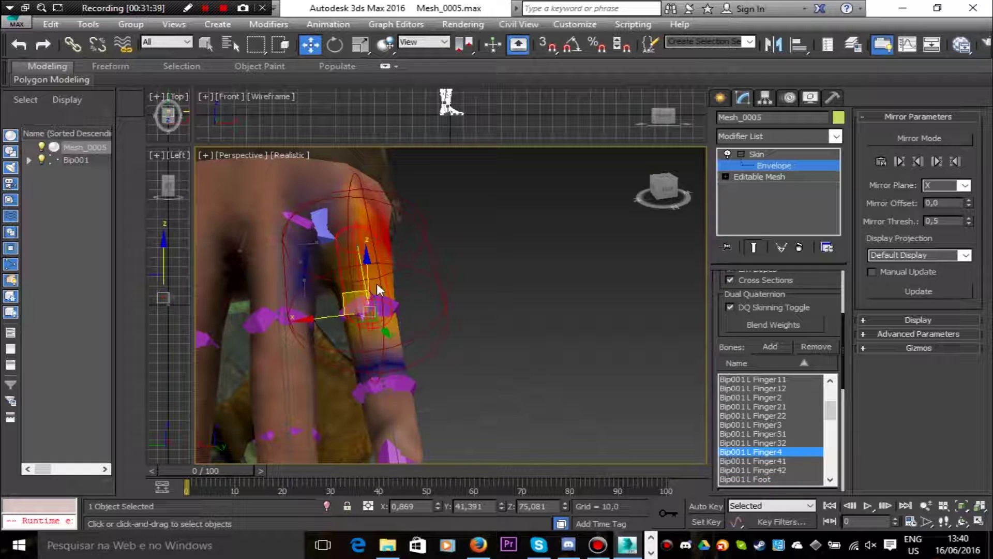
{"action": "left_click", "coordinate": [288, 311]}
{"action": "left_click", "coordinate": [367, 290]}
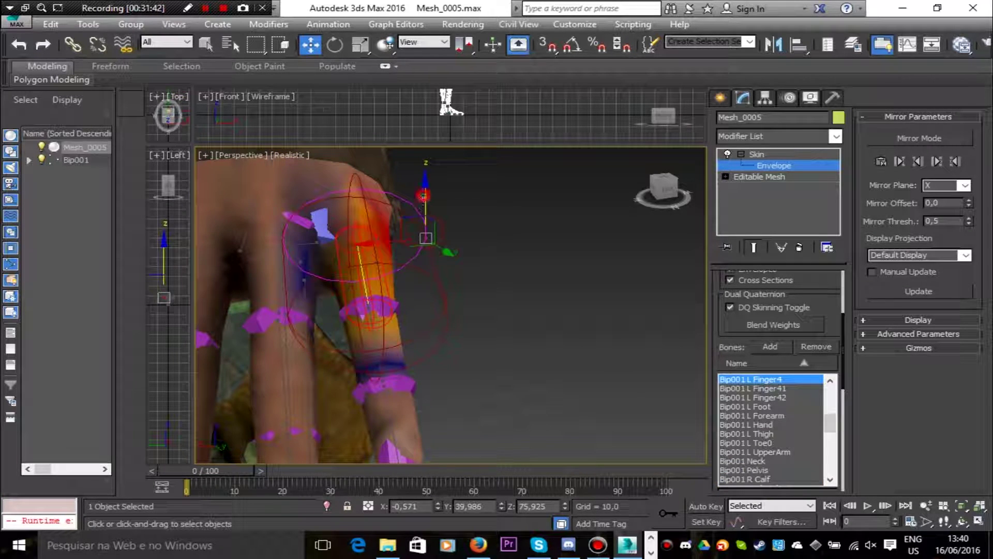
{"action": "left_click_drag", "start_coordinate": [378, 231], "coordinate": [358, 263]}
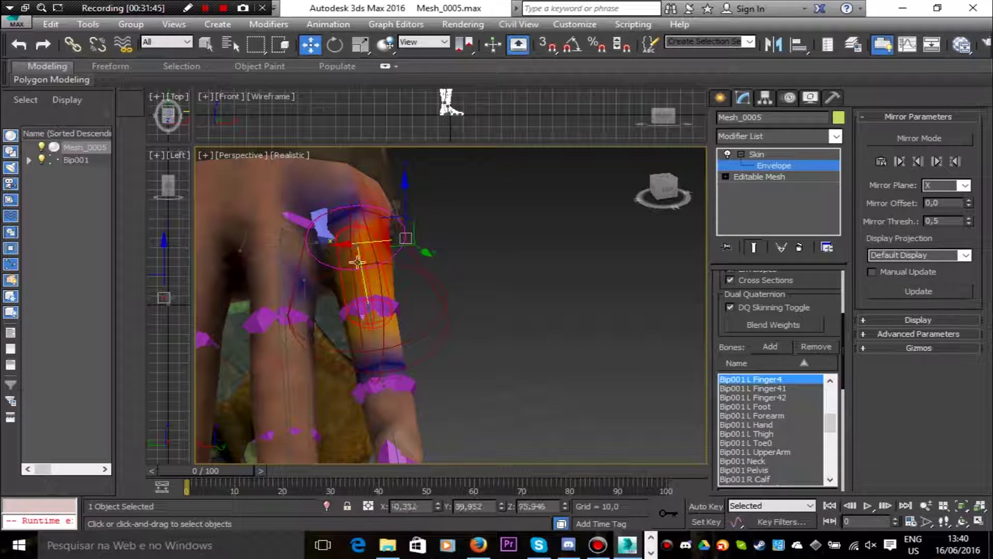
Shrink the Bip001 L Finger4 envelope's outer boundary at the far end and tighten the knuckle end further
{"action": "left_click", "coordinate": [289, 318]}
{"action": "left_click", "coordinate": [368, 285]}
{"action": "left_click", "coordinate": [446, 307]}
{"action": "left_click_drag", "start_coordinate": [414, 315], "coordinate": [381, 320]}
{"action": "left_click", "coordinate": [401, 234]}
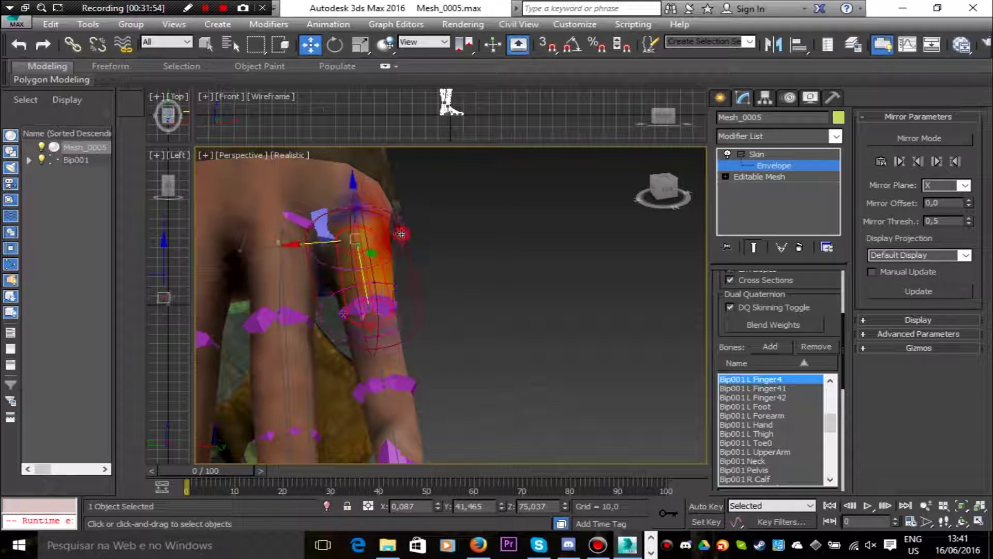
{"action": "left_click_drag", "start_coordinate": [309, 246], "coordinate": [296, 251]}
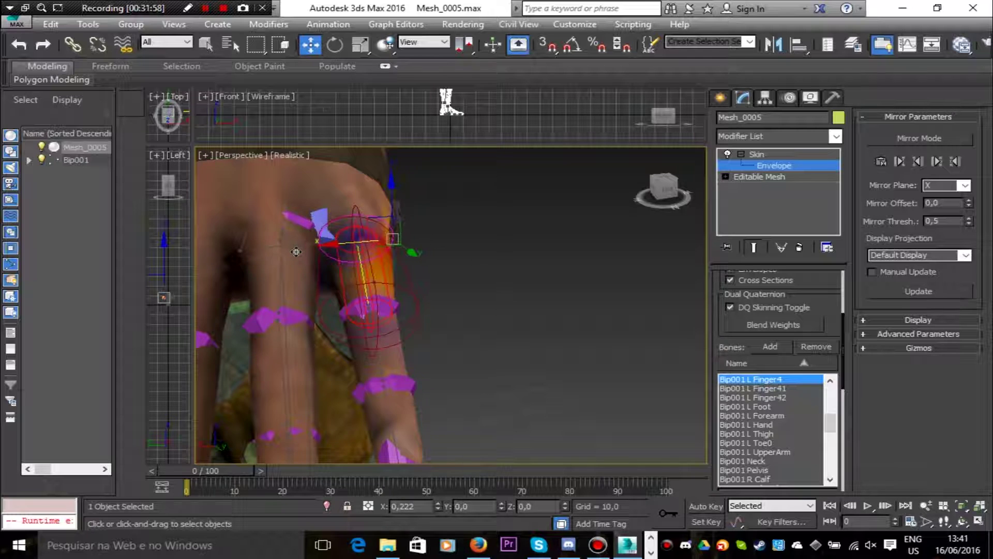
{"action": "left_click", "coordinate": [321, 311]}
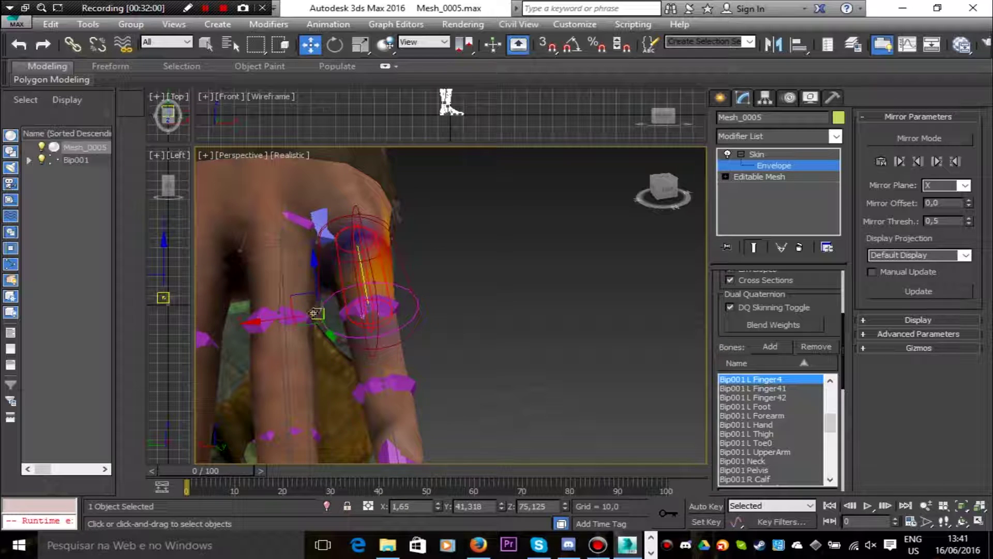
Adjust the Bip001 L Finger41 envelope around the little finger's middle segment
{"action": "left_click", "coordinate": [376, 353]}
{"action": "middle_click_drag", "start_coordinate": [477, 330], "coordinate": [459, 311]}
{"action": "left_click", "coordinate": [272, 291]}
{"action": "left_click_drag", "start_coordinate": [271, 291], "coordinate": [308, 380]}
Select the Bip001 L Finger42 envelope and shift its fingertip end along X to line up with the little finger
{"action": "left_click", "coordinate": [374, 422]}
{"action": "scroll", "coordinate": [495, 334], "scroll_direction": "down", "scroll_amount": 5}
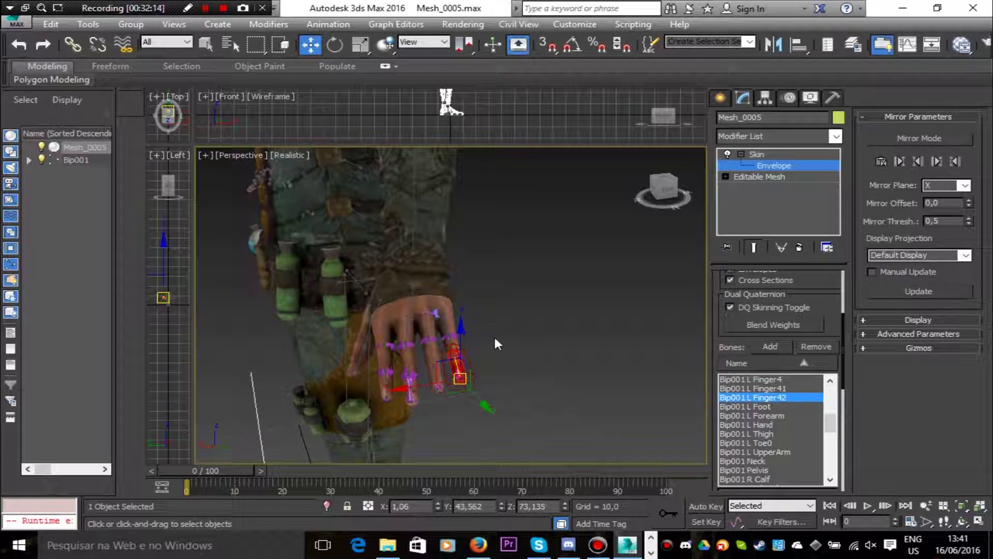
{"action": "scroll", "coordinate": [520, 381], "scroll_direction": "up", "scroll_amount": 5}
{"action": "left_click_drag", "start_coordinate": [215, 399], "coordinate": [162, 405]}
{"action": "middle_click_drag", "start_coordinate": [247, 369], "coordinate": [595, 328]}
Select the Bip001 L UpperArm envelope, adjust its outer boundary at the shoulder and lower its shoulder end
{"action": "scroll", "coordinate": [596, 328], "scroll_direction": "down", "scroll_amount": 8}
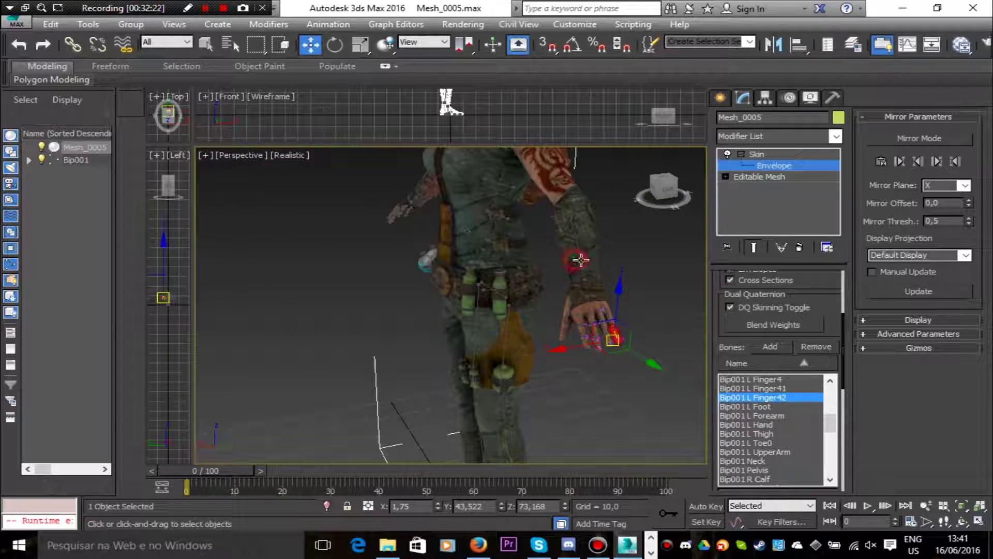
{"action": "left_click", "coordinate": [581, 260]}
{"action": "middle_click_drag", "start_coordinate": [564, 176], "coordinate": [598, 317], "text": "alt"}
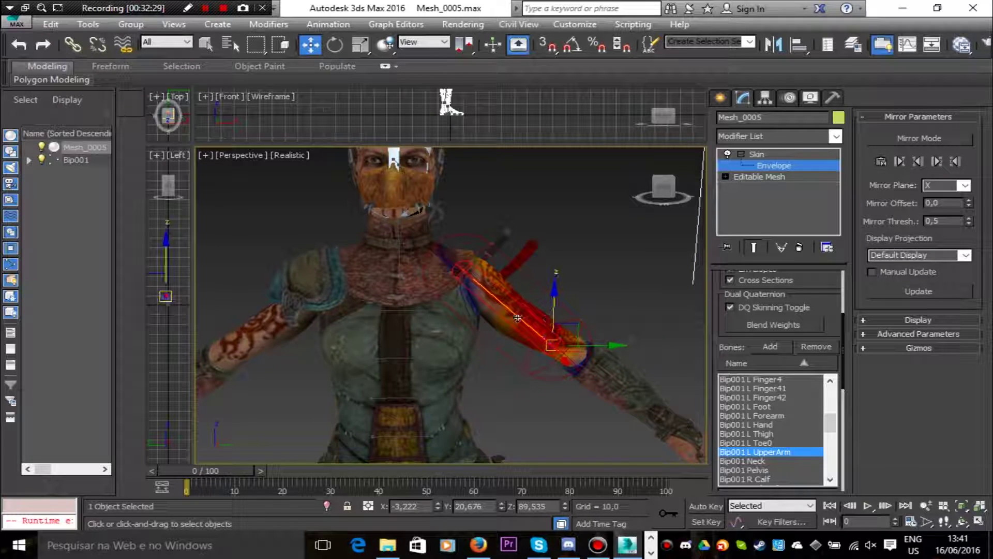
{"action": "left_click", "coordinate": [467, 276]}
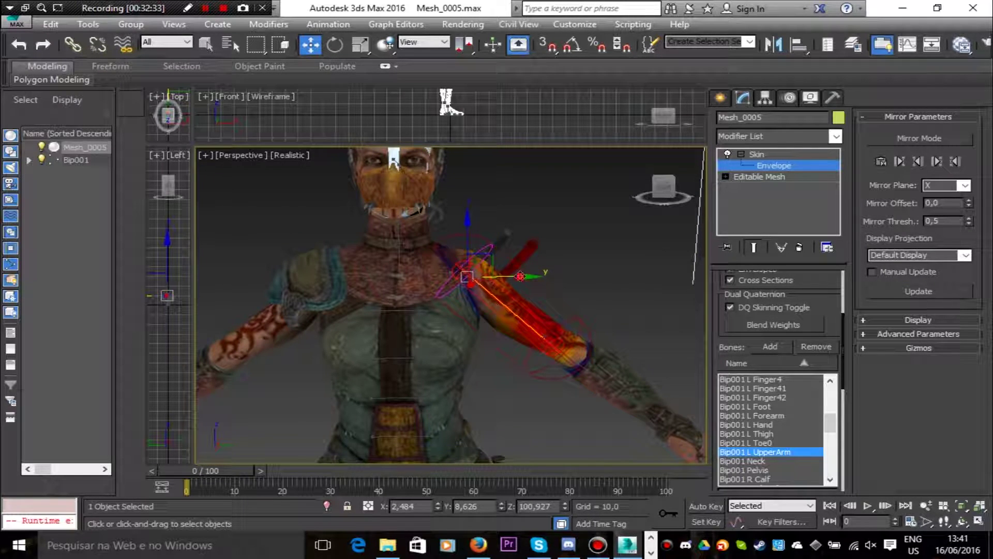
{"action": "left_click_drag", "start_coordinate": [475, 280], "coordinate": [511, 259]}
{"action": "scroll", "coordinate": [482, 283], "scroll_direction": "up", "scroll_amount": 3}
{"action": "left_click", "coordinate": [505, 204]}
{"action": "mouse_move", "coordinate": [506, 162]}
{"action": "left_mouse_down"}
{"action": "mouse_move", "coordinate": [506, 185]}
{"action": "mouse_move", "coordinate": [512, 148]}
{"action": "left_mouse_up"}
{"action": "left_click", "coordinate": [470, 280]}
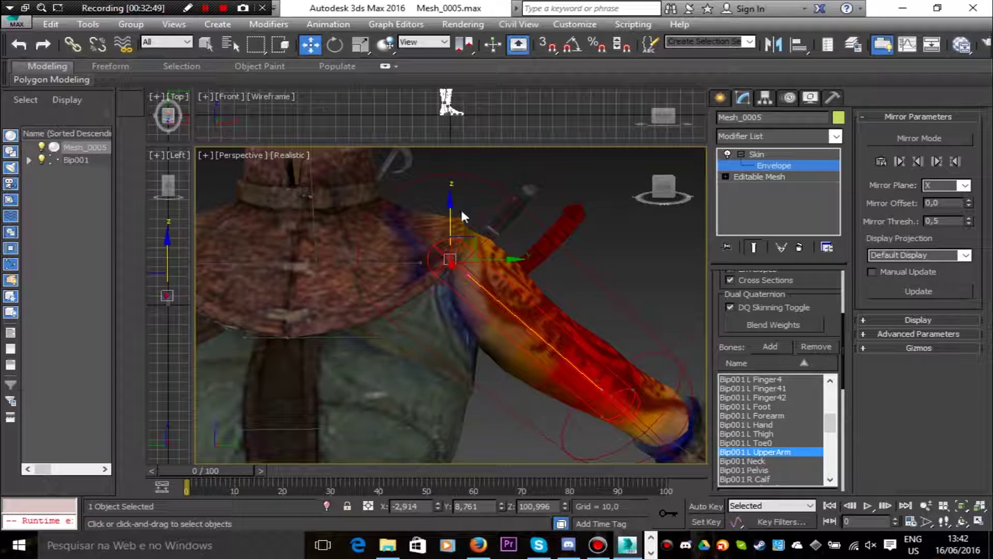
{"action": "left_click_drag", "start_coordinate": [452, 216], "coordinate": [452, 232]}
Select the Bip001 L Clavicle envelope and move its shoulder-side end inward toward the neck
{"action": "mouse_move", "coordinate": [498, 277]}
{"action": "left_mouse_down"}
{"action": "mouse_move", "coordinate": [525, 278]}
{"action": "mouse_move", "coordinate": [511, 268]}
{"action": "left_mouse_up"}
{"action": "scroll", "coordinate": [519, 277], "scroll_direction": "down", "scroll_amount": 3}
{"action": "left_click", "coordinate": [453, 268]}
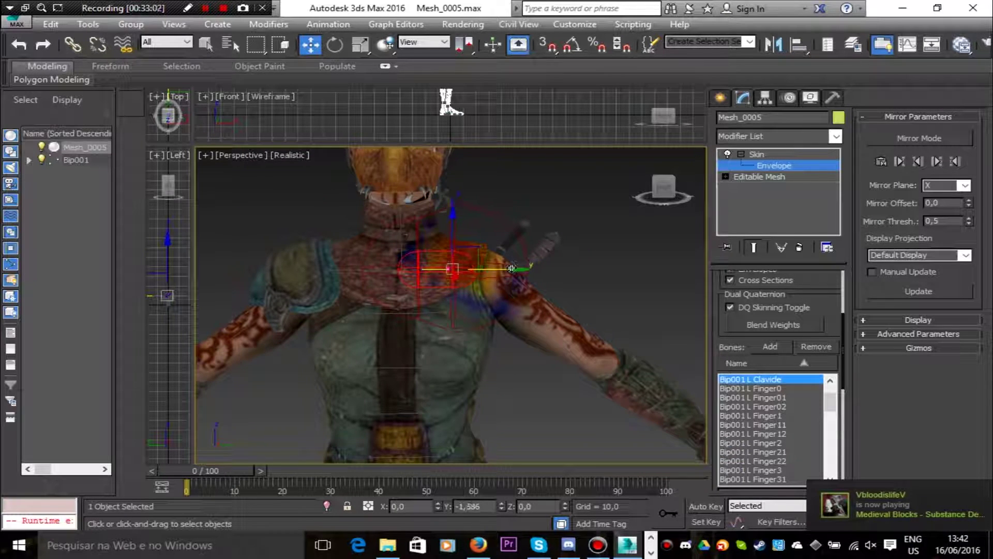
{"action": "left_click", "coordinate": [514, 297]}
Select the Bip001 Spine3 envelope and shrink its outer boundaries at both sides of the chest
{"action": "left_click", "coordinate": [434, 314]}
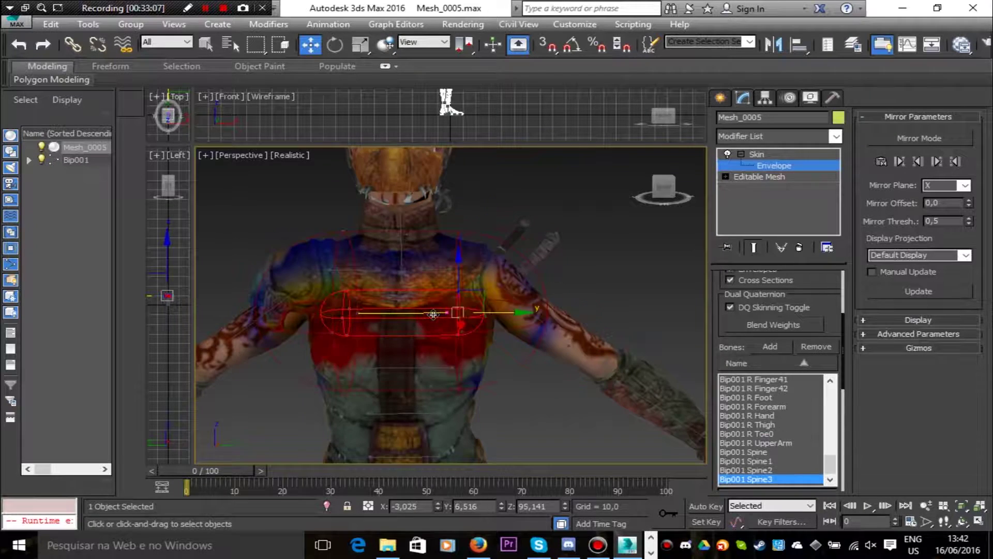
{"action": "left_click", "coordinate": [459, 229]}
{"action": "left_click_drag", "start_coordinate": [460, 190], "coordinate": [460, 221]}
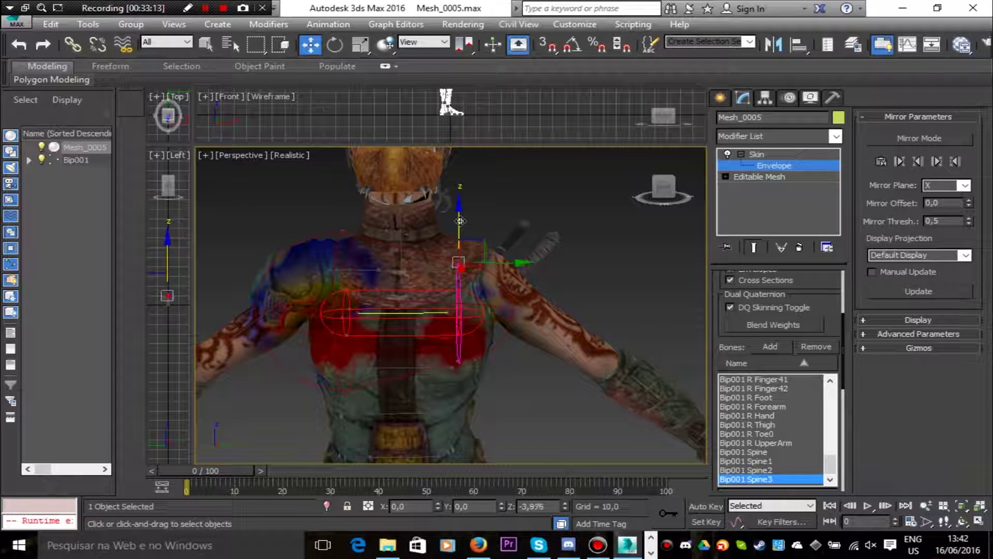
{"action": "left_click", "coordinate": [344, 232]}
{"action": "left_click_drag", "start_coordinate": [345, 195], "coordinate": [344, 224]}
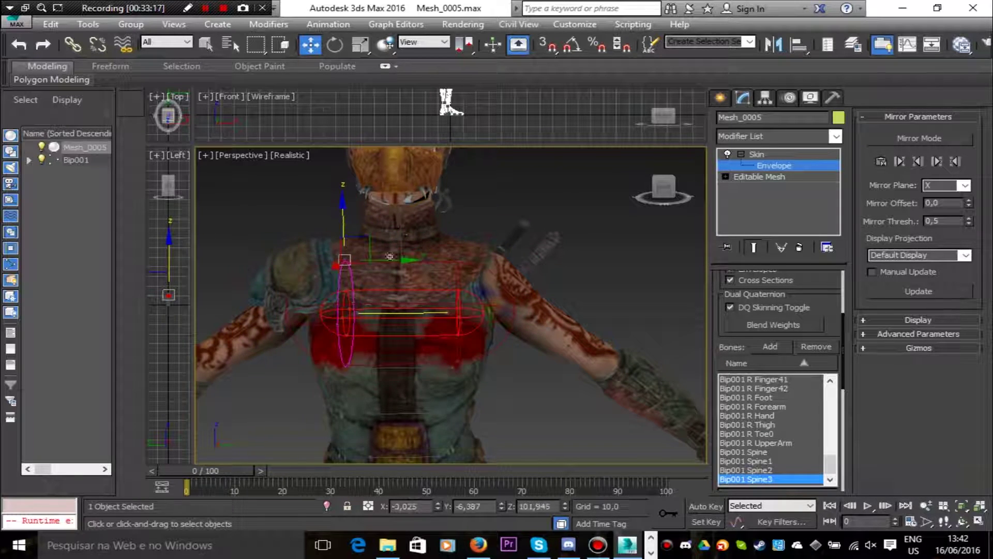
Shorten the Bip001 Spine3 envelope by moving both of its ends slightly inward along Y
{"action": "left_click", "coordinate": [456, 313]}
{"action": "left_click_drag", "start_coordinate": [503, 313], "coordinate": [493, 314]}
{"action": "left_click", "coordinate": [346, 313]}
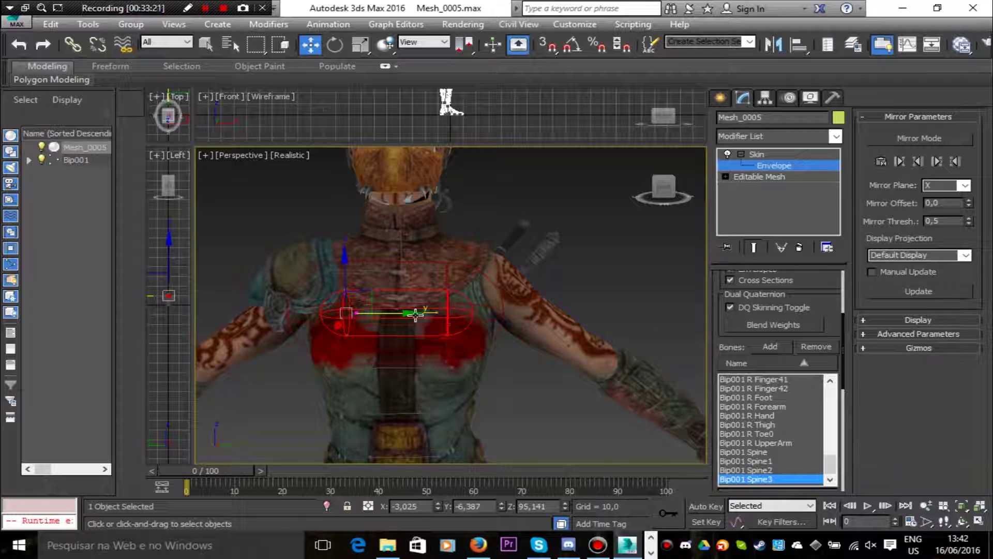
{"action": "left_click_drag", "start_coordinate": [415, 314], "coordinate": [421, 313]}
Select the Bip001 Spine2 envelope and shrink its outer boundaries at both sides of the torso
{"action": "left_click", "coordinate": [459, 295]}
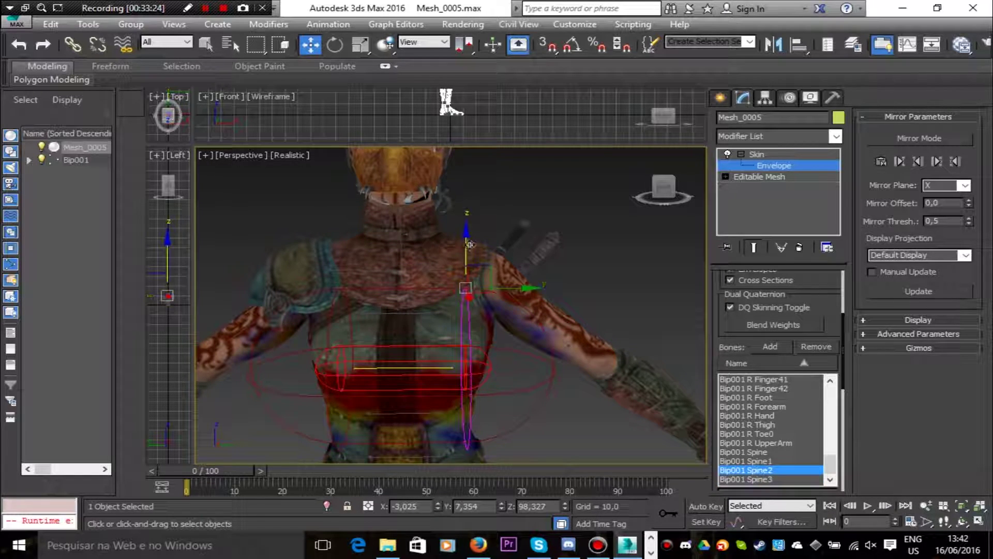
{"action": "middle_click_drag", "start_coordinate": [455, 305], "coordinate": [497, 223]}
{"action": "left_click_drag", "start_coordinate": [489, 220], "coordinate": [490, 253]}
{"action": "left_click", "coordinate": [360, 249]}
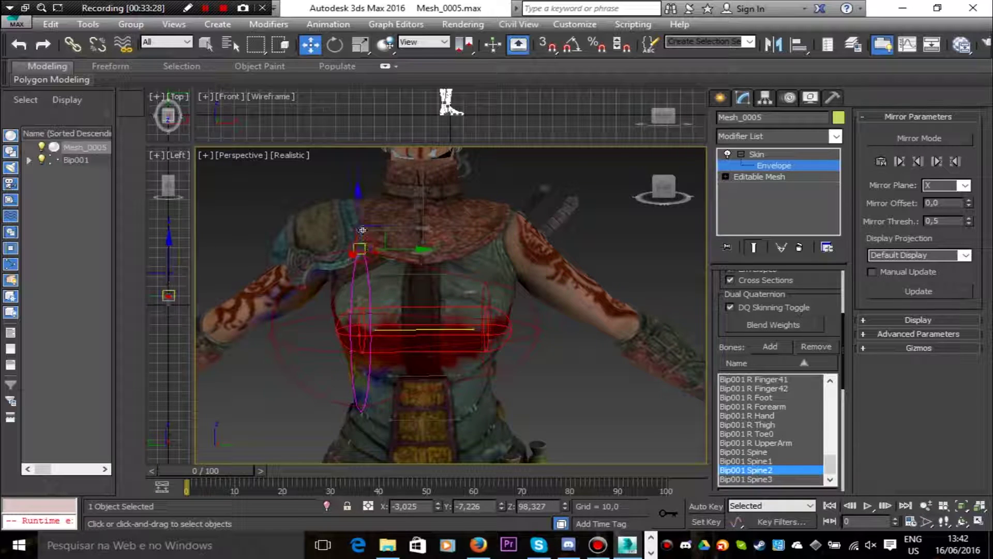
{"action": "left_click_drag", "start_coordinate": [362, 214], "coordinate": [366, 239]}
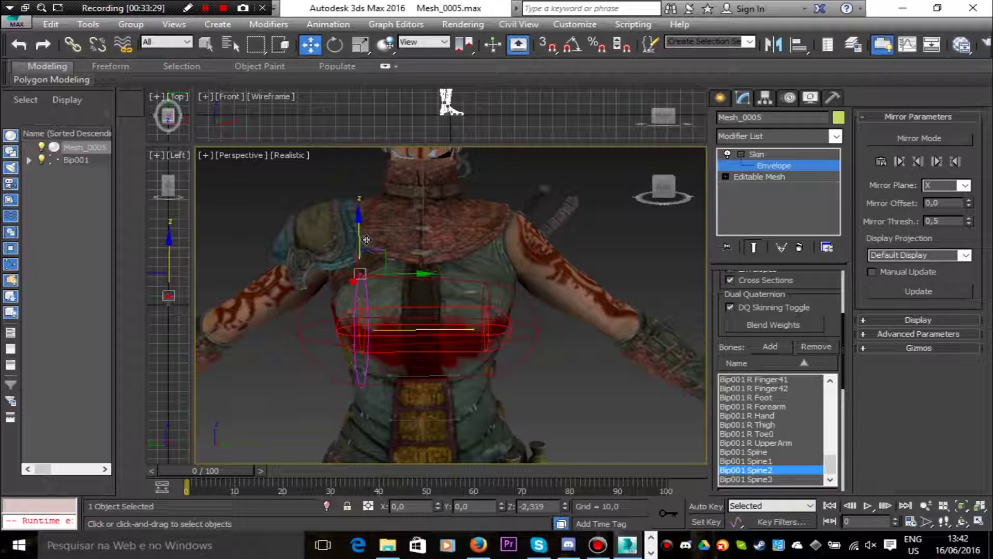
Select the Bip001 Spine1 envelope and shrink its outer boundaries at both sides of the waist
{"action": "left_click", "coordinate": [427, 370]}
{"action": "middle_click_drag", "start_coordinate": [599, 399], "coordinate": [601, 317]}
{"action": "left_click", "coordinate": [454, 200]}
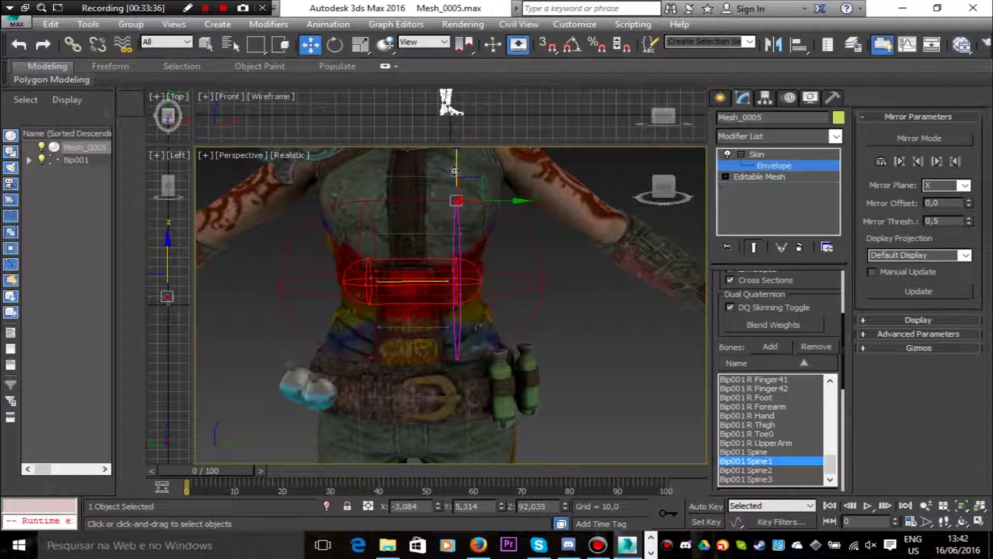
{"action": "left_click_drag", "start_coordinate": [456, 168], "coordinate": [456, 197]}
{"action": "left_click", "coordinate": [365, 201]}
{"action": "left_click_drag", "start_coordinate": [363, 167], "coordinate": [371, 194]}
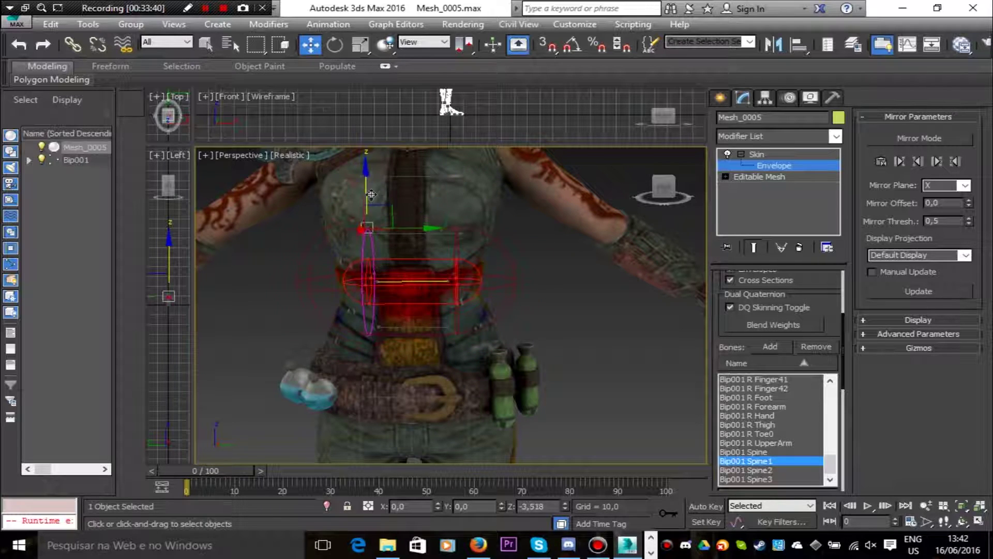
Select the Bip001 Spine envelope and shrink its outer boundaries on both sides above the belt
{"action": "left_click", "coordinate": [414, 328]}
{"action": "left_click", "coordinate": [457, 271]}
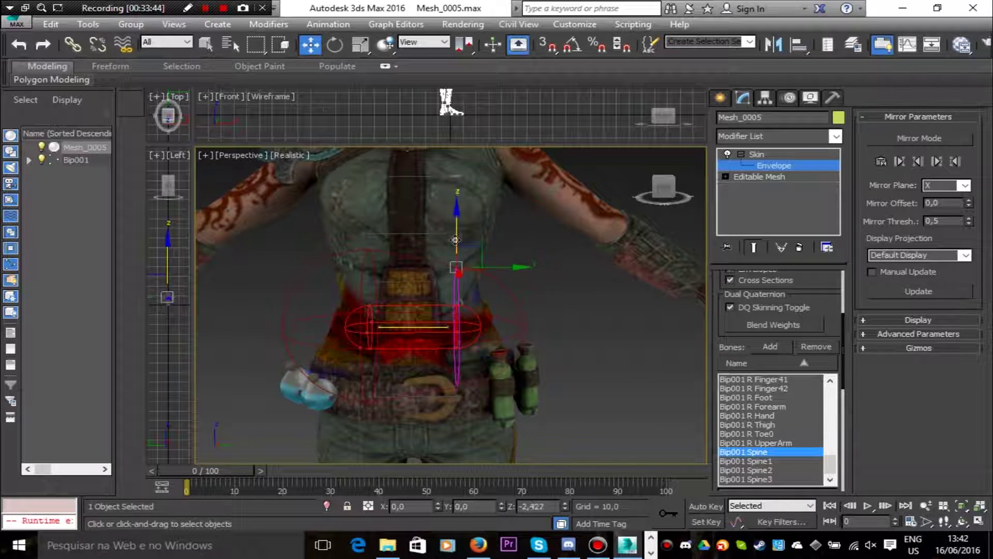
{"action": "left_click_drag", "start_coordinate": [456, 271], "coordinate": [368, 247]}
Select the Bip001 Pelvis envelope and shrink its outer boundaries at both sides of the hips
{"action": "middle_click_drag", "start_coordinate": [622, 378], "coordinate": [601, 265]}
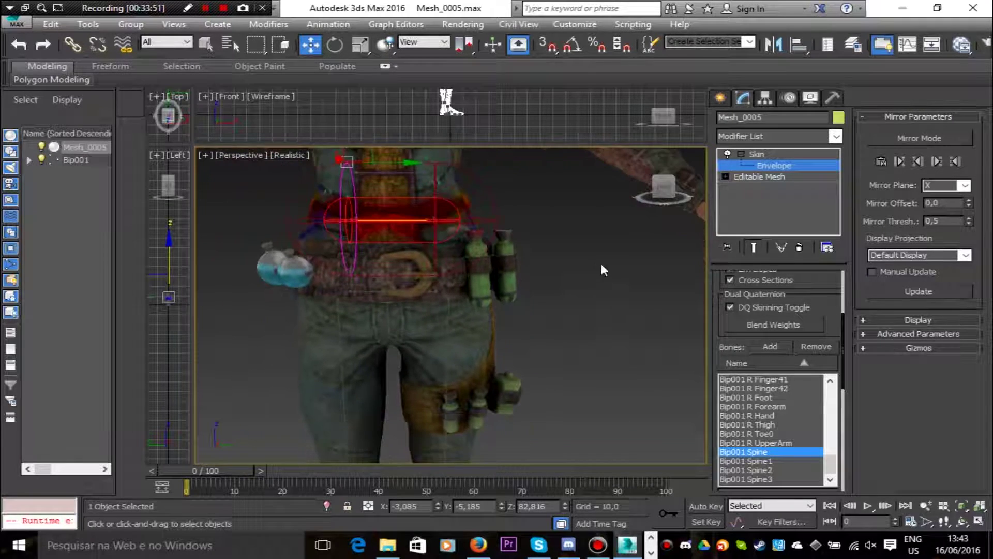
{"action": "left_click", "coordinate": [419, 291]}
{"action": "left_click", "coordinate": [448, 379]}
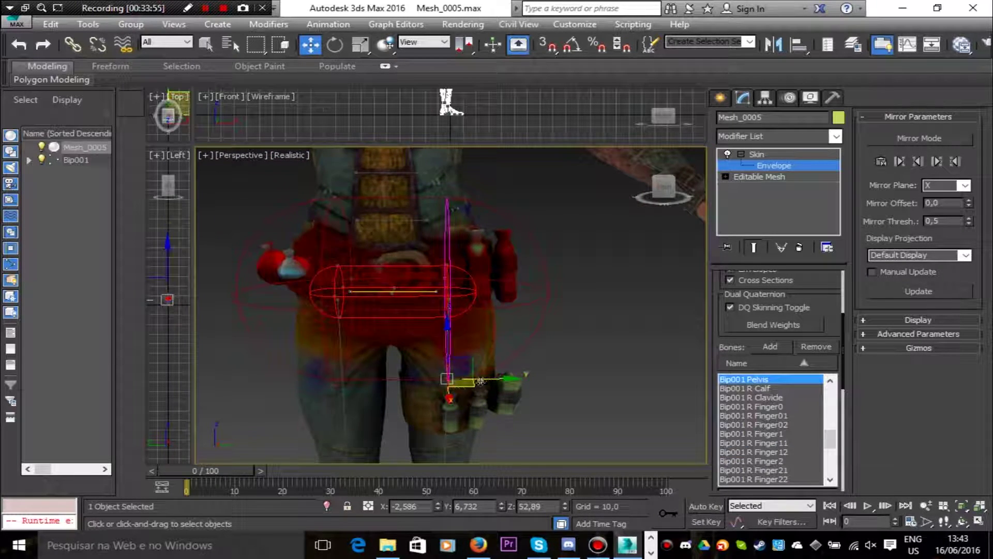
{"action": "left_click", "coordinate": [448, 199]}
{"action": "left_click_drag", "start_coordinate": [448, 159], "coordinate": [448, 191]}
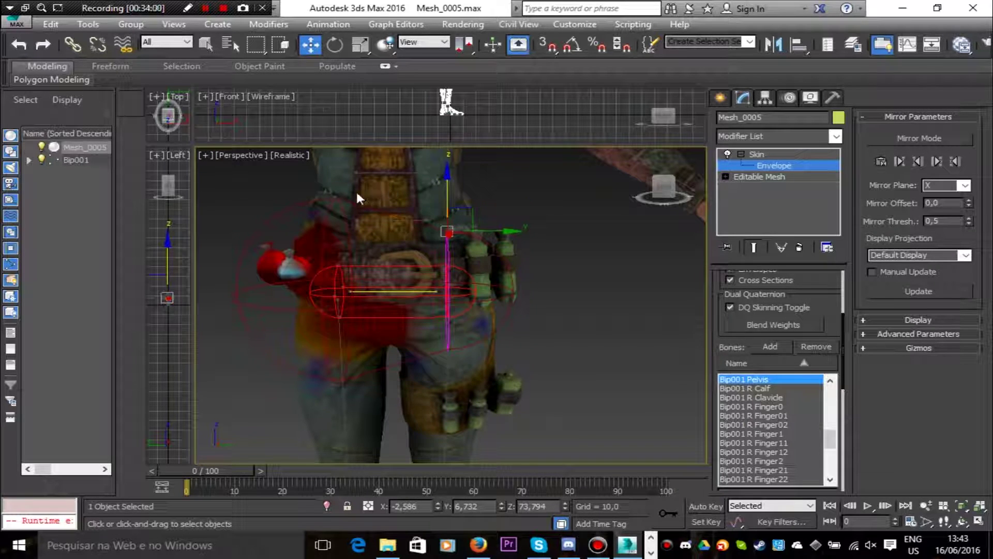
{"action": "left_click", "coordinate": [336, 199]}
{"action": "left_click_drag", "start_coordinate": [335, 161], "coordinate": [336, 191]}
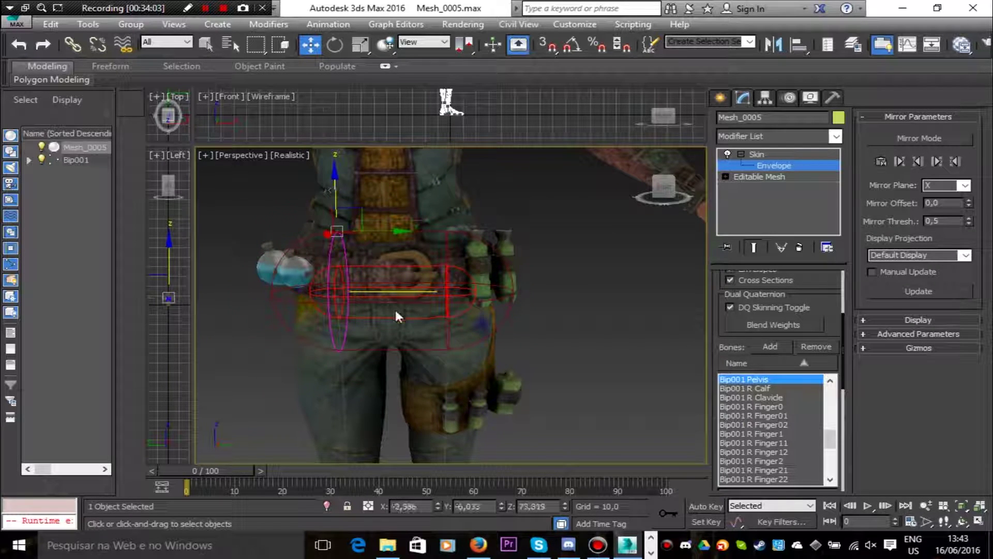
Examine the weight coverage of the Bip001 root envelope and the Bip001 L Thigh envelope down to the knee
{"action": "scroll", "coordinate": [395, 313], "scroll_direction": "up", "scroll_amount": 3}
{"action": "left_click", "coordinate": [399, 280]}
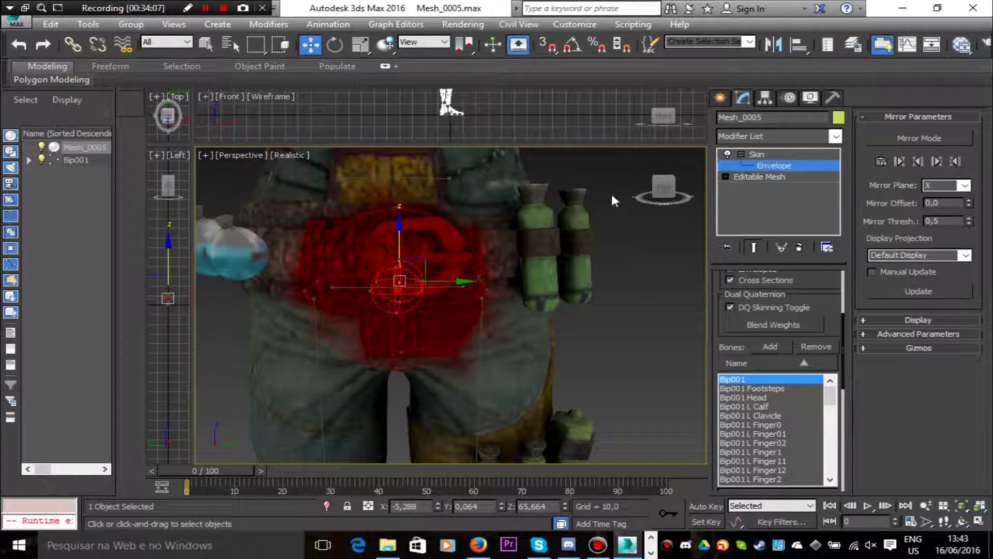
{"action": "left_click_drag", "start_coordinate": [663, 189], "coordinate": [636, 274]}
{"action": "left_click", "coordinate": [472, 311]}
{"action": "scroll", "coordinate": [537, 295], "scroll_direction": "down", "scroll_amount": 3}
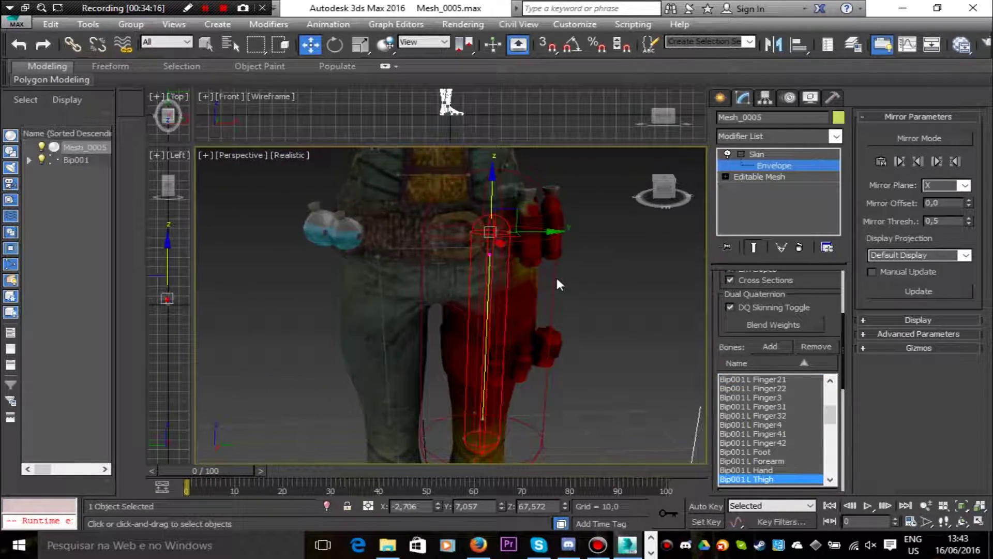
{"action": "middle_click_drag", "start_coordinate": [595, 291], "coordinate": [597, 194]}
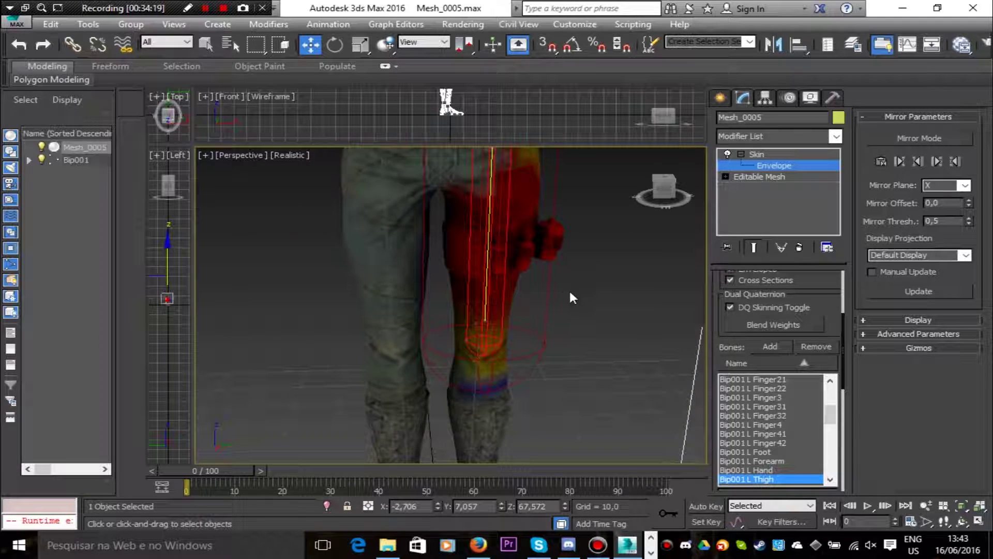
{"action": "middle_click_drag", "start_coordinate": [565, 348], "coordinate": [567, 258]}
Lower the knee end of the Bip001 L Calf envelope and adjust the knee end of the Bip001 L Thigh envelope
{"action": "left_click", "coordinate": [476, 331]}
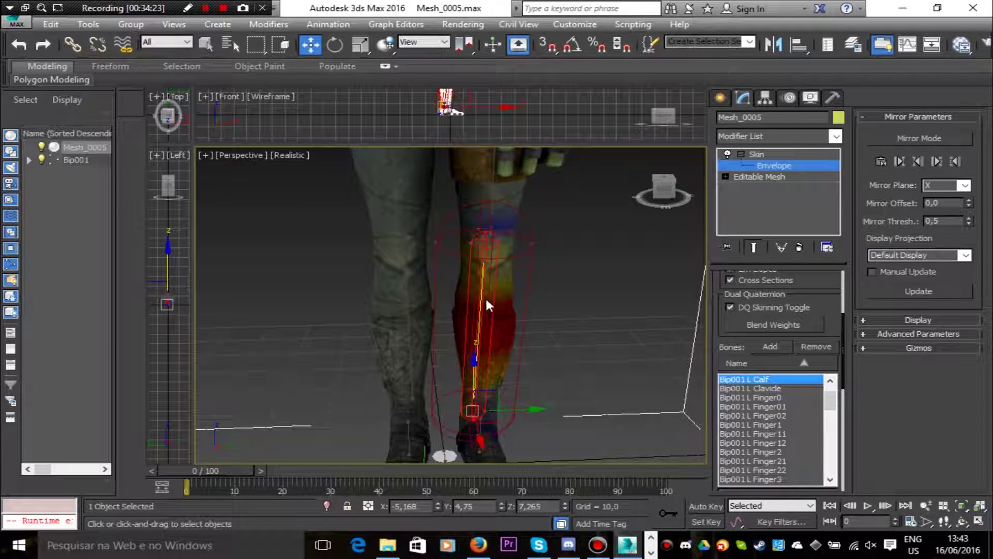
{"action": "left_click", "coordinate": [485, 243]}
{"action": "left_click_drag", "start_coordinate": [488, 214], "coordinate": [490, 237]}
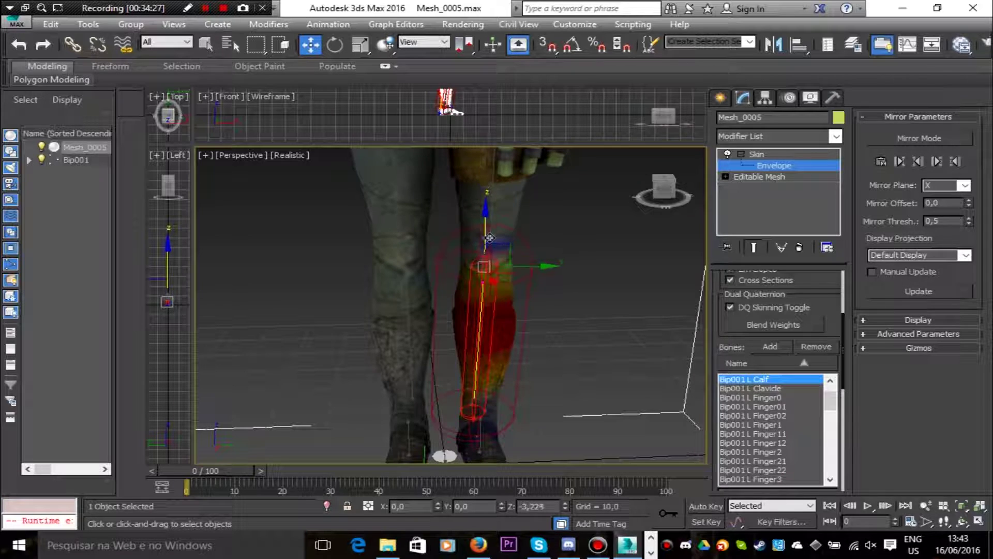
{"action": "left_click", "coordinate": [490, 214]}
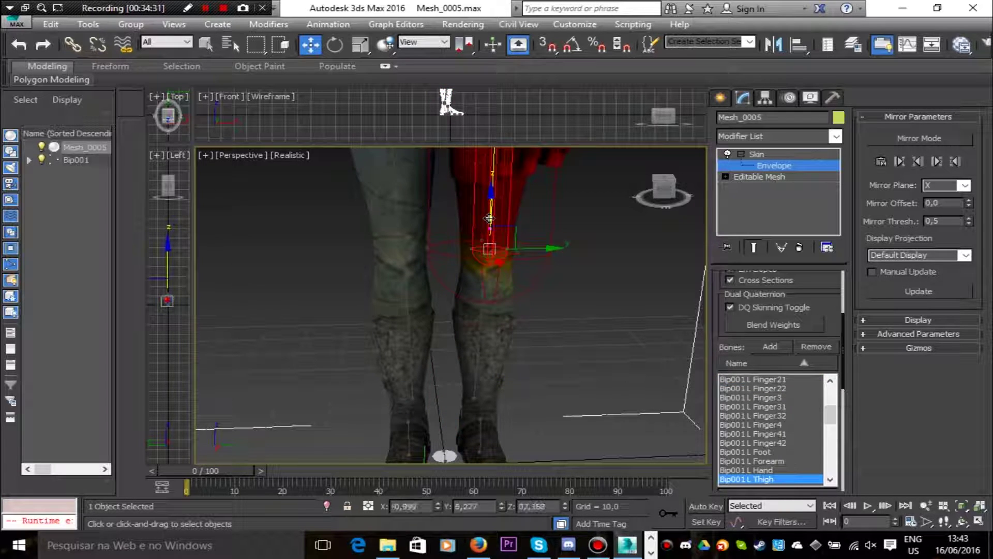
{"action": "left_click_drag", "start_coordinate": [492, 220], "coordinate": [491, 222]}
Copy the Z position of the Bip001 L Calf envelope's knee end to the Bip001 R Calf envelope's knee end, setting it to 34,177
{"action": "left_click", "coordinate": [407, 306]}
{"action": "left_click", "coordinate": [484, 280]}
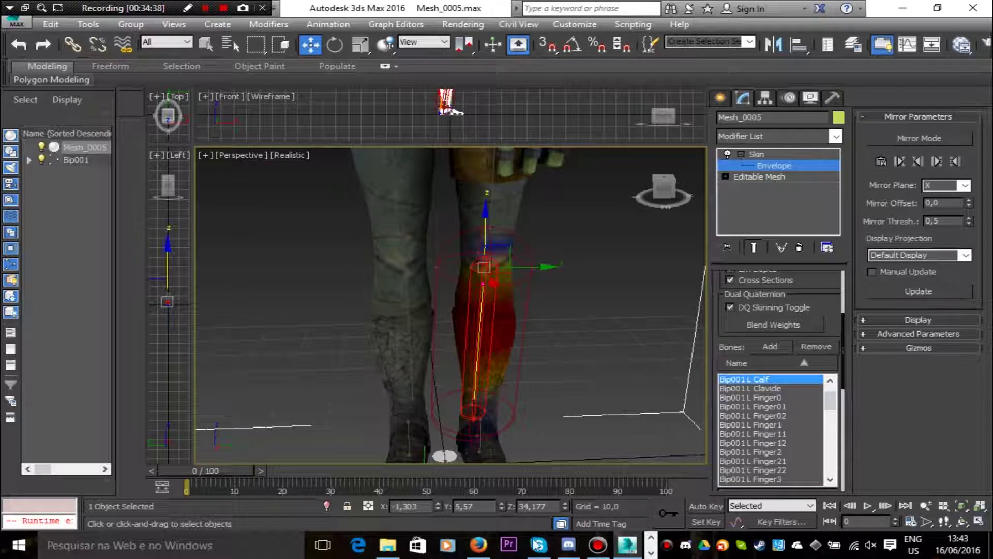
{"action": "right_click", "coordinate": [532, 509]}
{"action": "left_click", "coordinate": [570, 360]}
{"action": "left_click", "coordinate": [408, 304]}
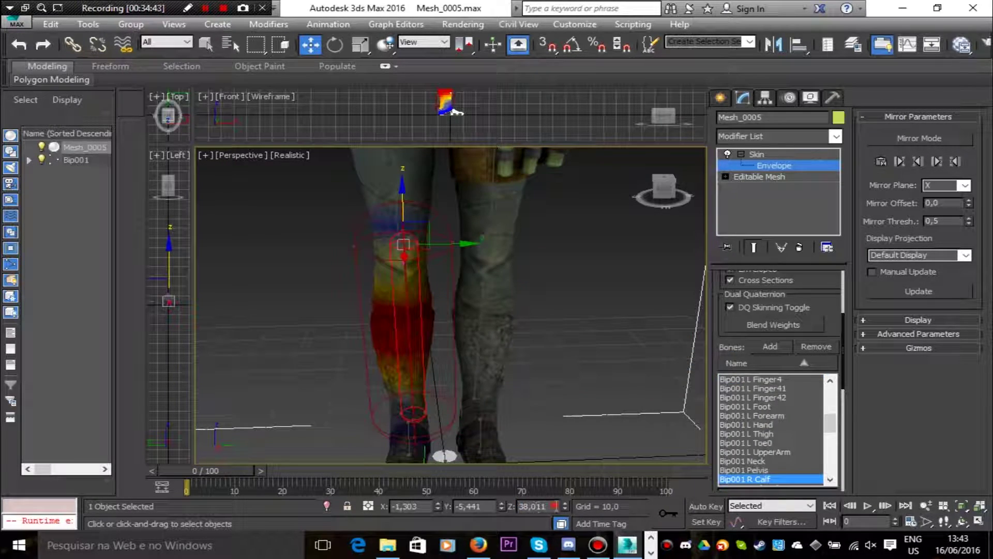
{"action": "right_click", "coordinate": [523, 507]}
{"action": "left_click", "coordinate": [566, 375]}
{"action": "key", "text": "Return"}
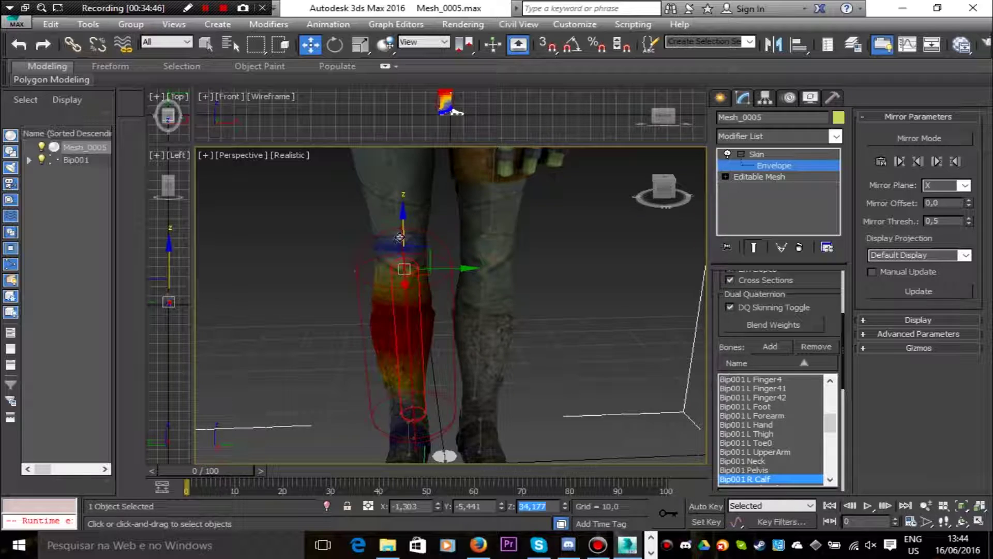
Copy the Z position of the Bip001 L Thigh envelope's knee end to the Bip001 R Thigh envelope's knee end, setting it to 37,152
{"action": "left_click", "coordinate": [493, 227]}
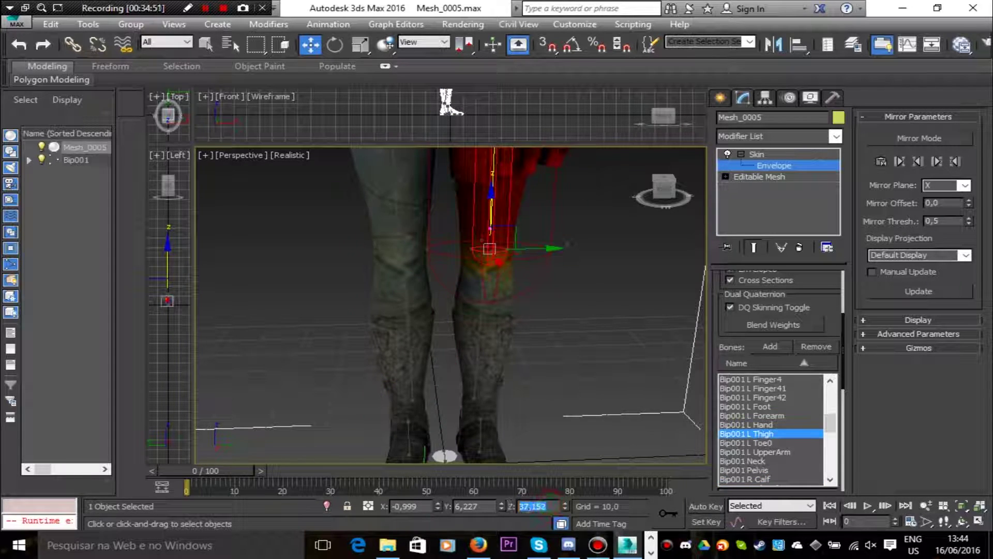
{"action": "right_click", "coordinate": [527, 509]}
{"action": "left_click", "coordinate": [569, 361]}
{"action": "left_click", "coordinate": [403, 244]}
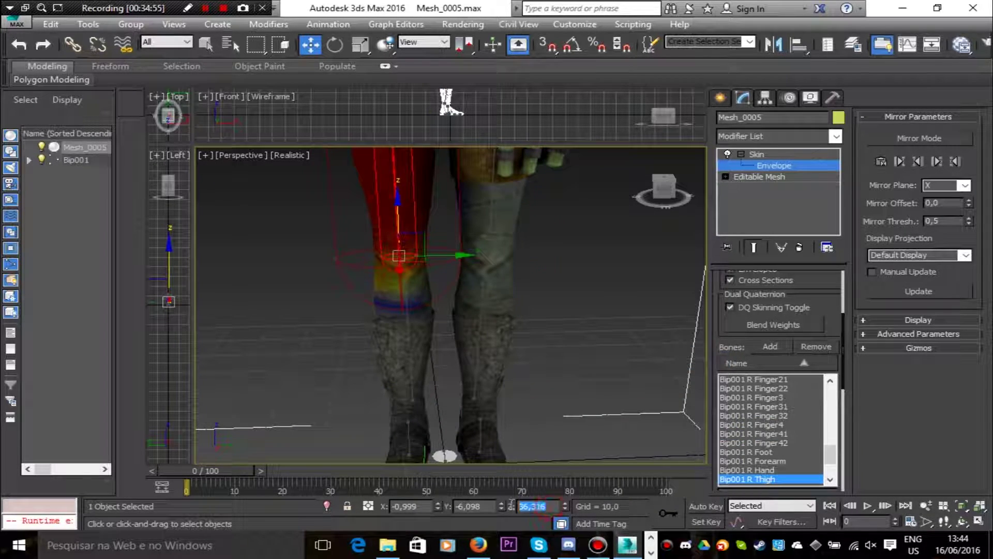
{"action": "right_click", "coordinate": [543, 506]}
{"action": "left_click", "coordinate": [586, 370]}
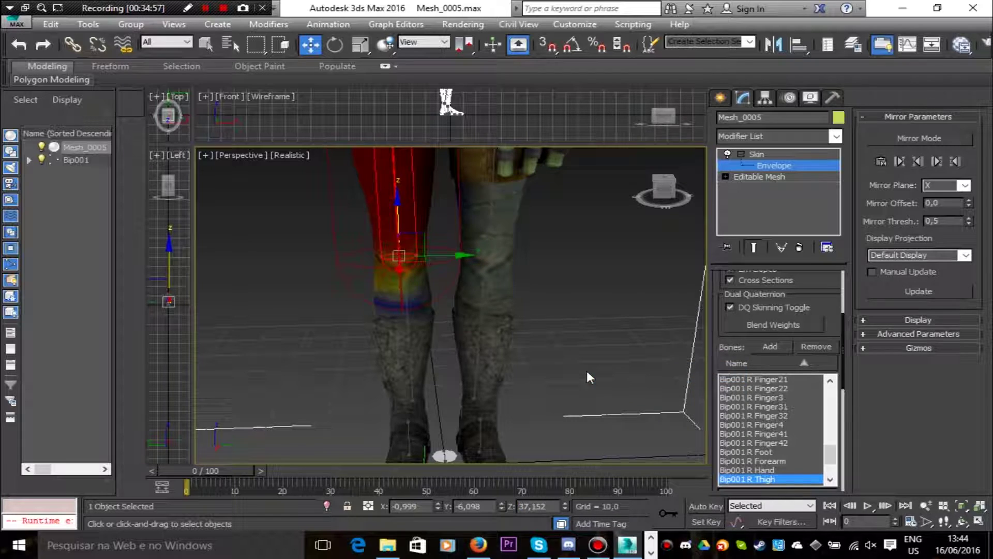
Select the Bip001 L Foot envelope and shrink its outer boundaries around the ankle and the sole
{"action": "left_click", "coordinate": [479, 433]}
{"action": "middle_click_drag", "start_coordinate": [570, 417], "coordinate": [578, 251]}
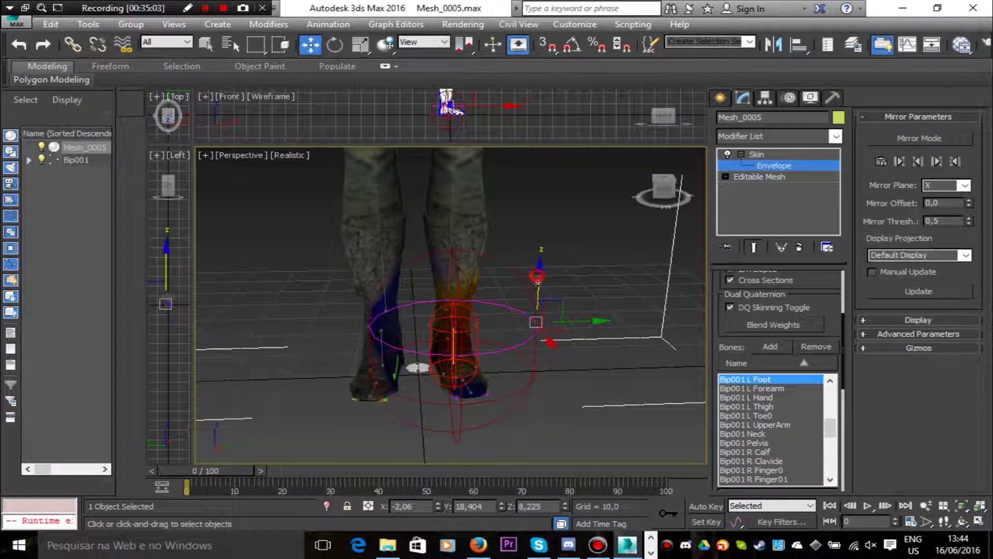
{"action": "left_click", "coordinate": [507, 328]}
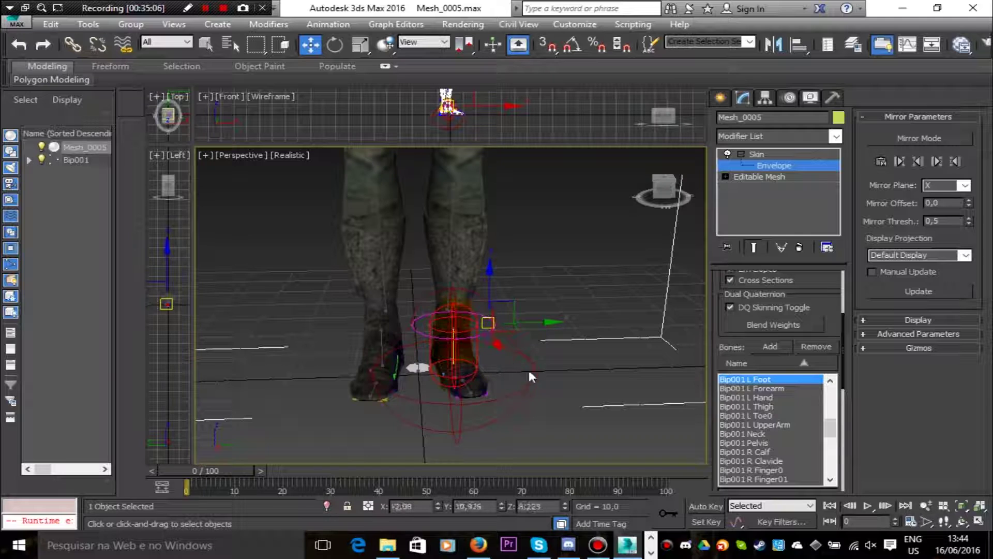
{"action": "left_click_drag", "start_coordinate": [488, 322], "coordinate": [502, 367]}
Reposition the sole and ankle ends of the Bip001 L Foot envelope so it covers the heel and foot
{"action": "left_click", "coordinate": [454, 364]}
{"action": "left_click_drag", "start_coordinate": [663, 188], "coordinate": [615, 191]}
{"action": "middle_click_drag", "start_coordinate": [420, 196], "coordinate": [593, 314], "text": "alt"}
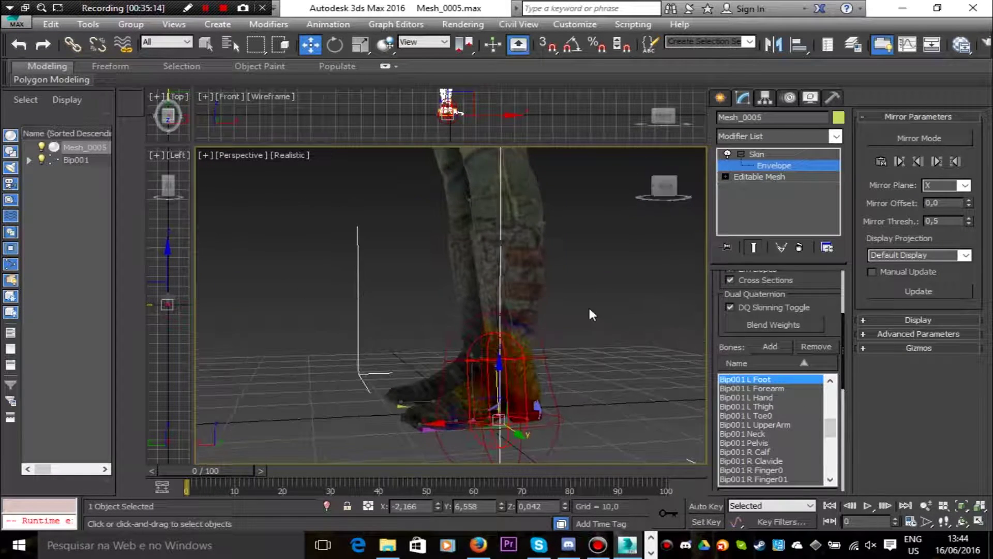
{"action": "left_click_drag", "start_coordinate": [487, 431], "coordinate": [508, 362]}
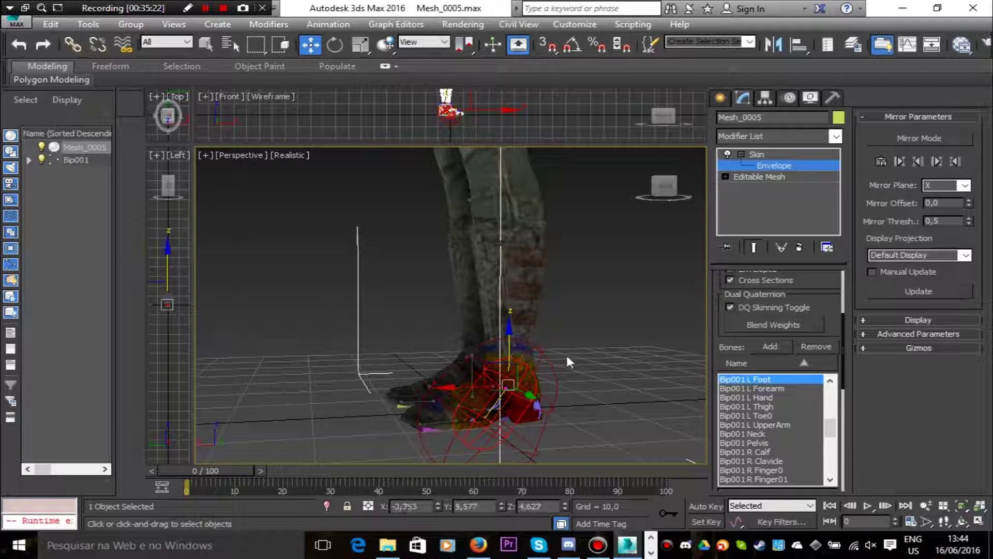
{"action": "middle_click_drag", "start_coordinate": [666, 270], "coordinate": [618, 233], "text": "alt"}
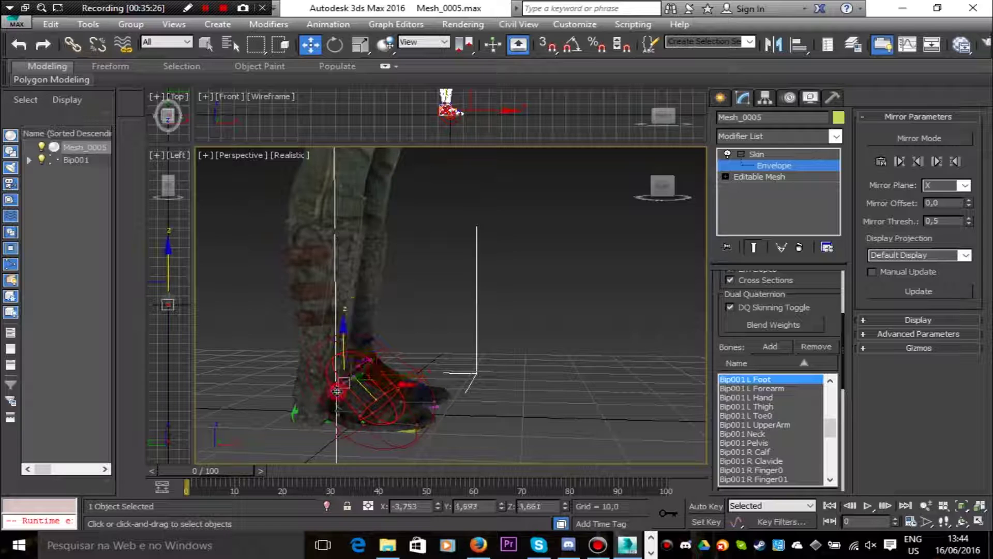
Select the Bip001 R Foot envelope and shrink its outer boundaries around the ankle and the sole
{"action": "middle_click_drag", "start_coordinate": [511, 363], "coordinate": [650, 312], "text": "alt"}
{"action": "left_click", "coordinate": [477, 362]}
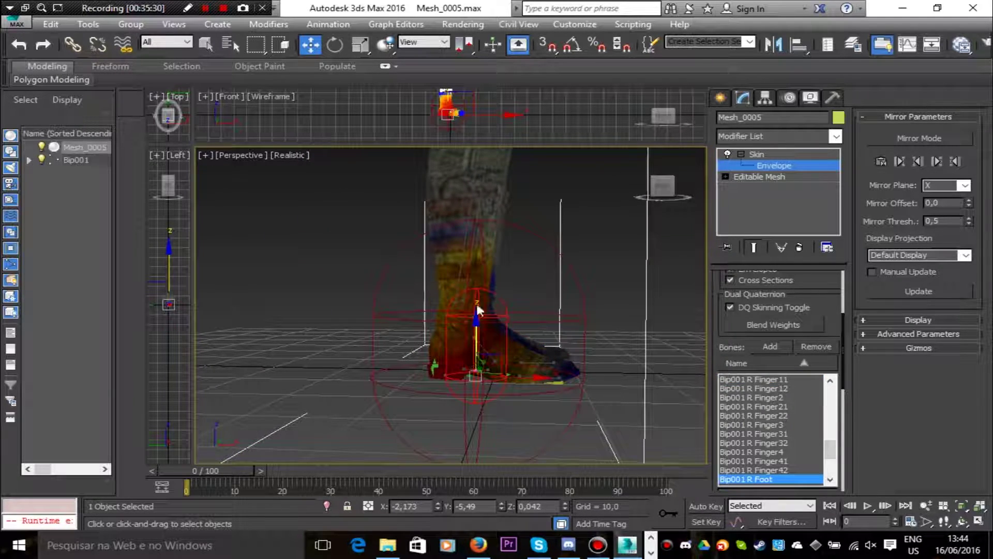
{"action": "left_click", "coordinate": [584, 317]}
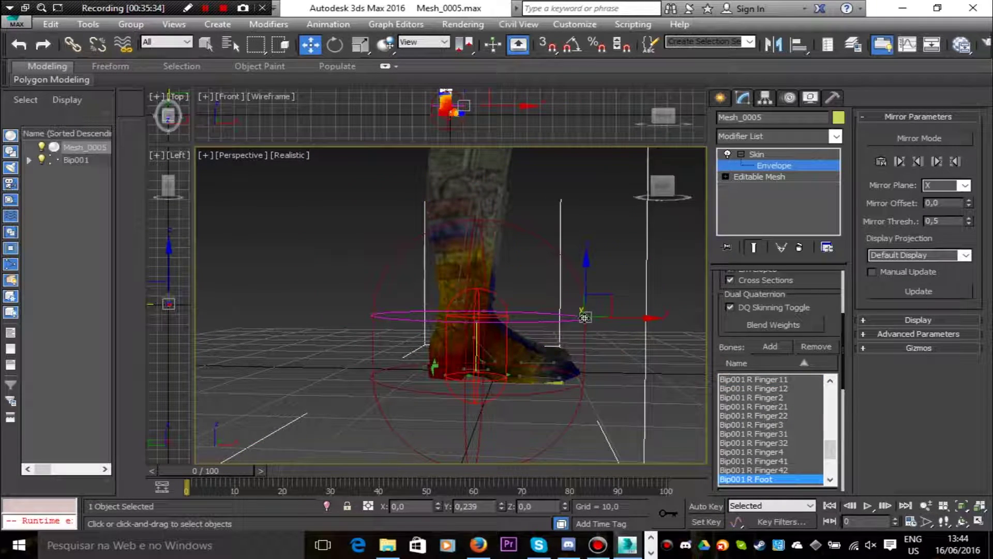
{"action": "left_click_drag", "start_coordinate": [585, 290], "coordinate": [608, 382]}
Shift the Bip001 R Foot envelope's sole end toward the toes and its ankle end back toward the heel, then lower the ankle end
{"action": "left_click", "coordinate": [476, 331]}
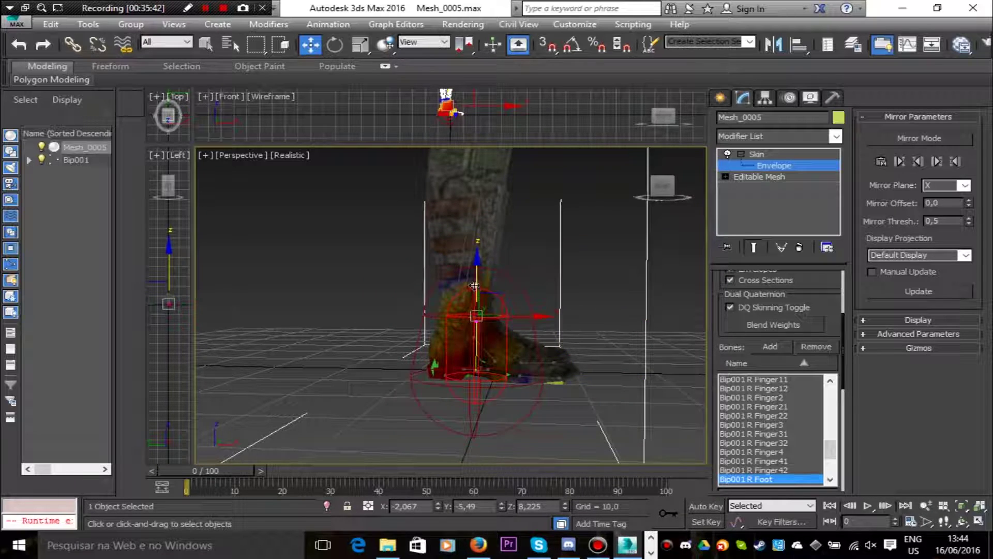
{"action": "left_click_drag", "start_coordinate": [501, 323], "coordinate": [527, 374]}
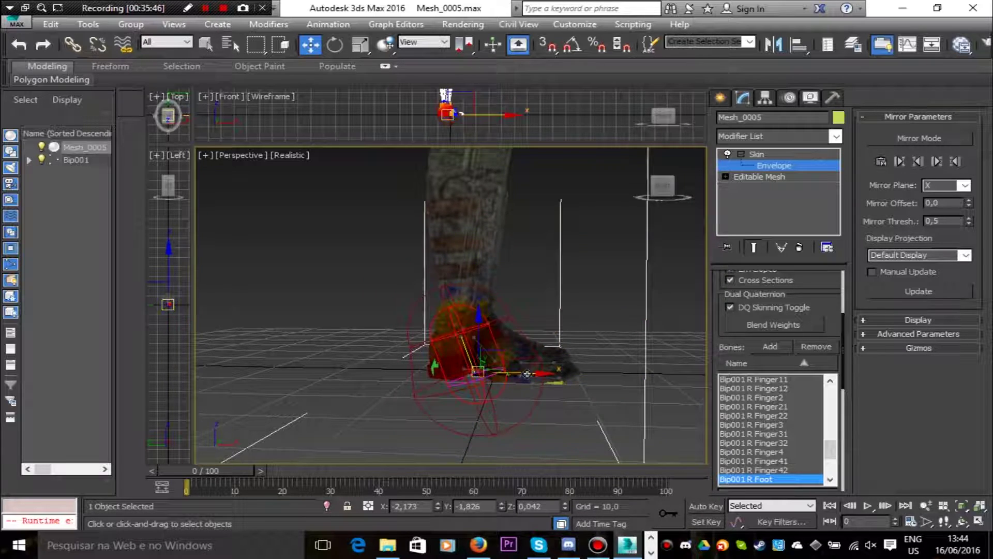
{"action": "scroll", "coordinate": [480, 375], "scroll_direction": "up", "scroll_amount": 5}
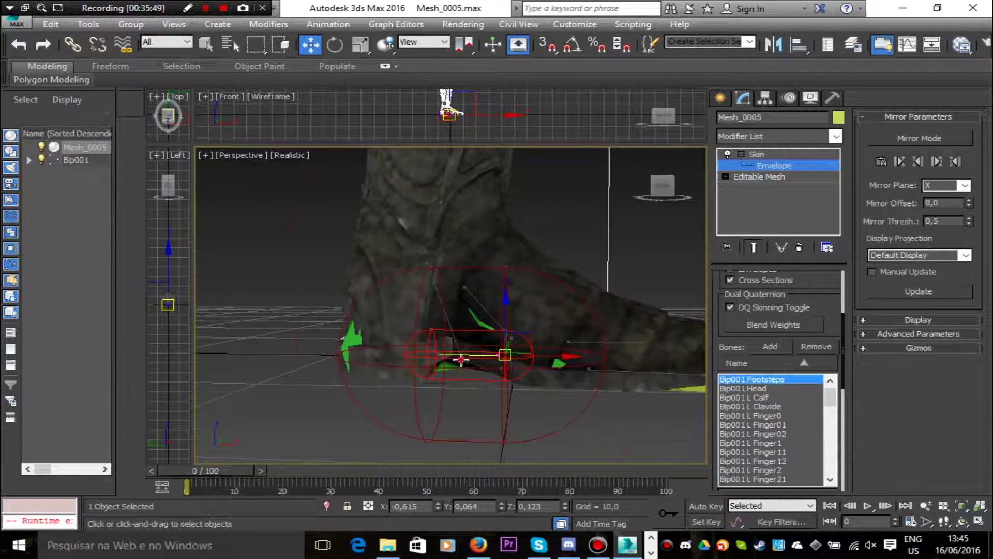
{"action": "scroll", "coordinate": [541, 367], "scroll_direction": "down", "scroll_amount": 4}
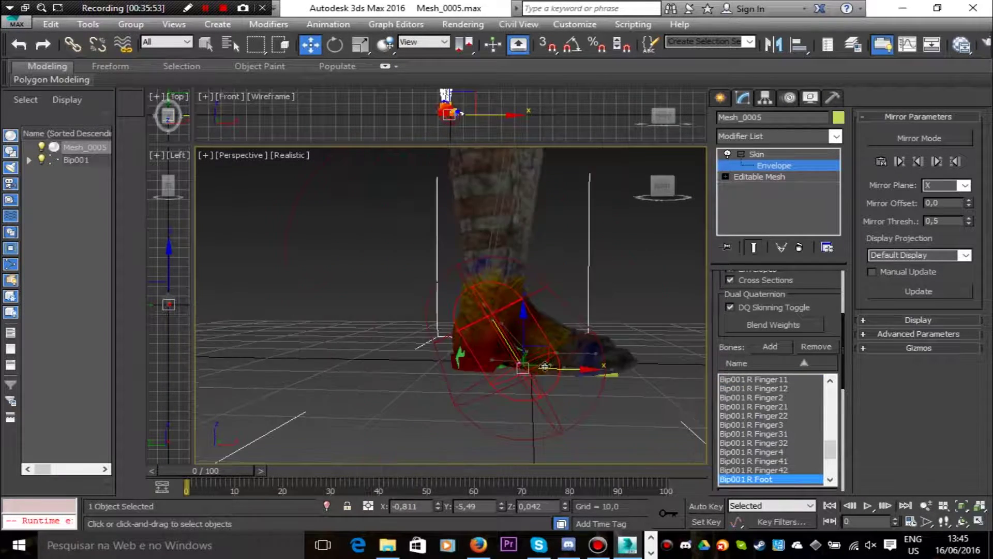
{"action": "left_click", "coordinate": [489, 325]}
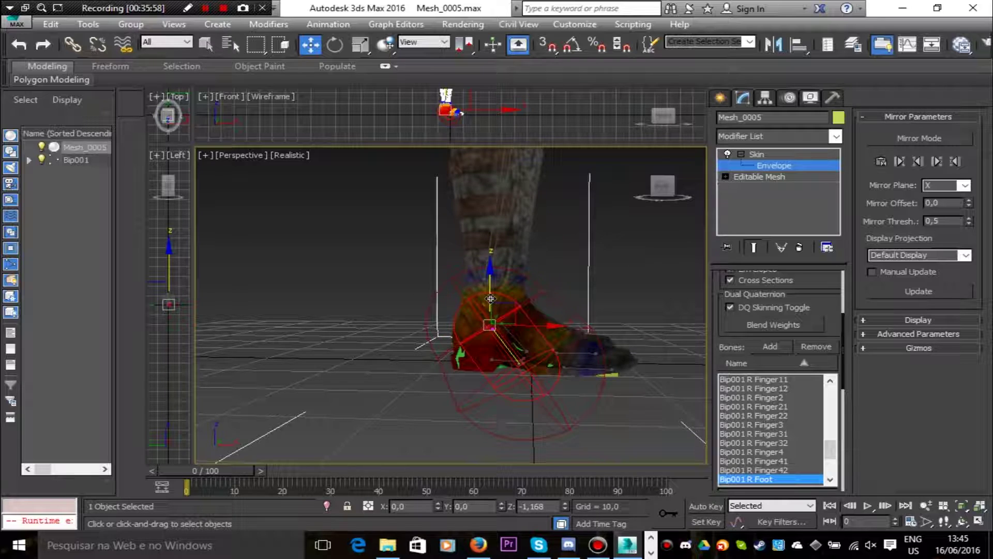
Examine the weight coverage of the Bip001 L Toe0 and Bip001 R Toe0 envelopes
{"action": "left_click", "coordinate": [582, 353]}
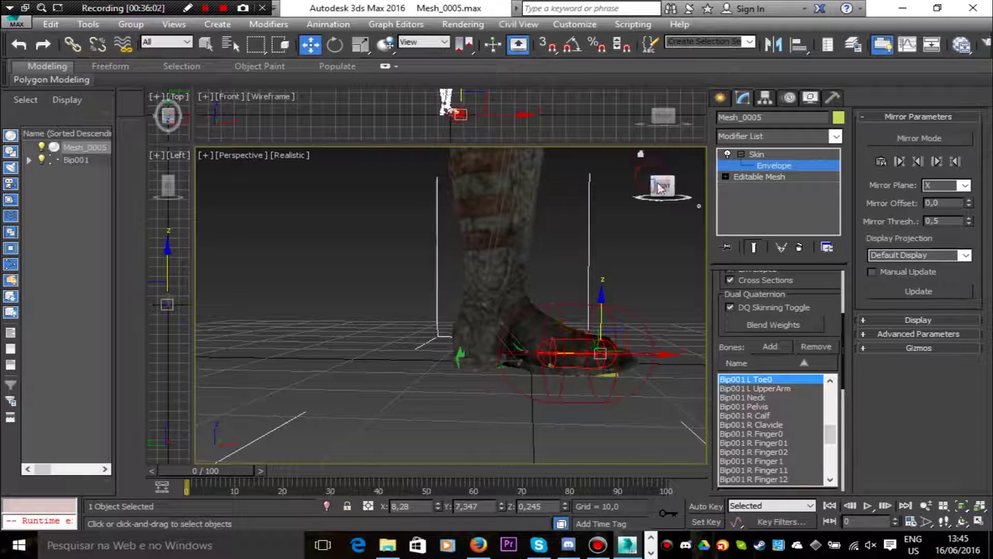
{"action": "left_click_drag", "start_coordinate": [659, 184], "coordinate": [637, 215]}
{"action": "left_click", "coordinate": [519, 424]}
Select the Bip001 R Hand envelope, shrink its outer boundary at the wrist and reposition its wrist end toward the hand
{"action": "scroll", "coordinate": [623, 303], "scroll_direction": "down", "scroll_amount": 4}
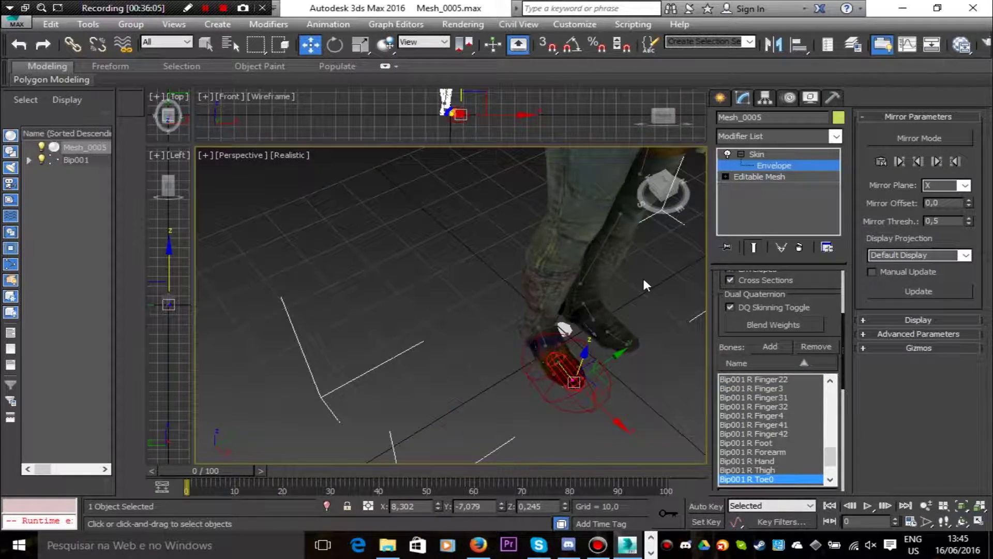
{"action": "scroll", "coordinate": [643, 280], "scroll_direction": "down", "scroll_amount": 5}
{"action": "middle_click_drag", "start_coordinate": [643, 280], "coordinate": [520, 290]}
{"action": "scroll", "coordinate": [519, 290], "scroll_direction": "up", "scroll_amount": 3}
{"action": "left_click_drag", "start_coordinate": [664, 189], "coordinate": [691, 193]}
{"action": "scroll", "coordinate": [412, 252], "scroll_direction": "up", "scroll_amount": 5}
{"action": "middle_click_drag", "start_coordinate": [589, 202], "coordinate": [609, 270]}
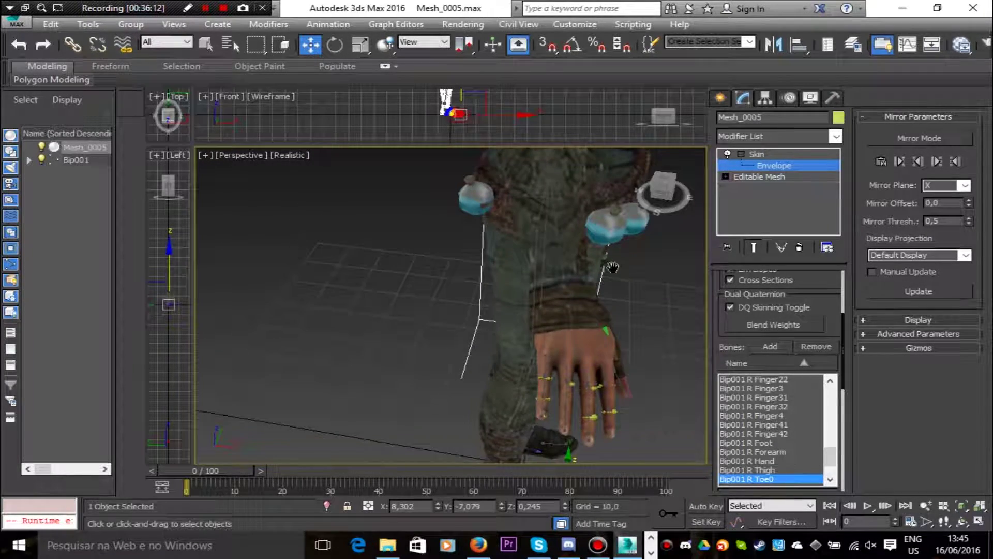
{"action": "left_click", "coordinate": [579, 347]}
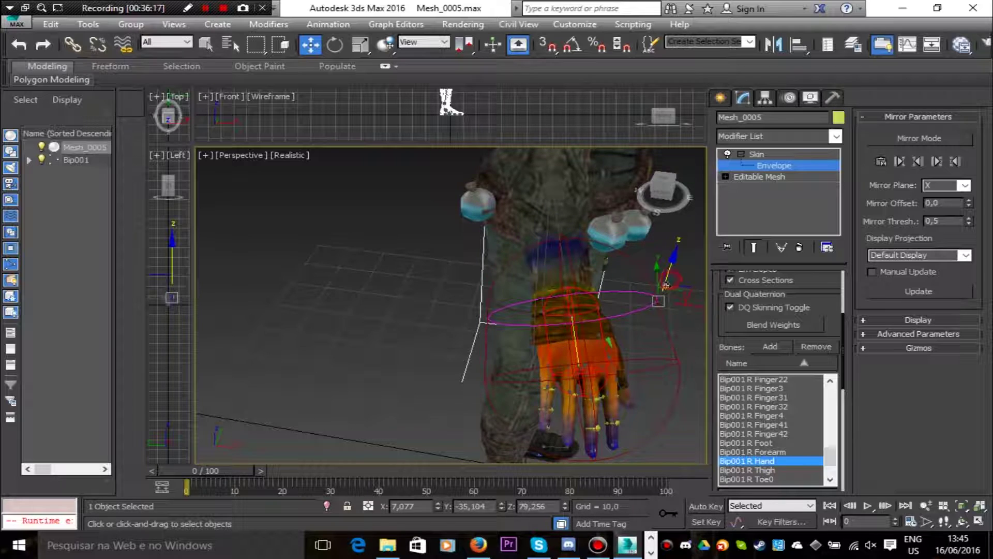
{"action": "left_click_drag", "start_coordinate": [658, 301], "coordinate": [648, 313]}
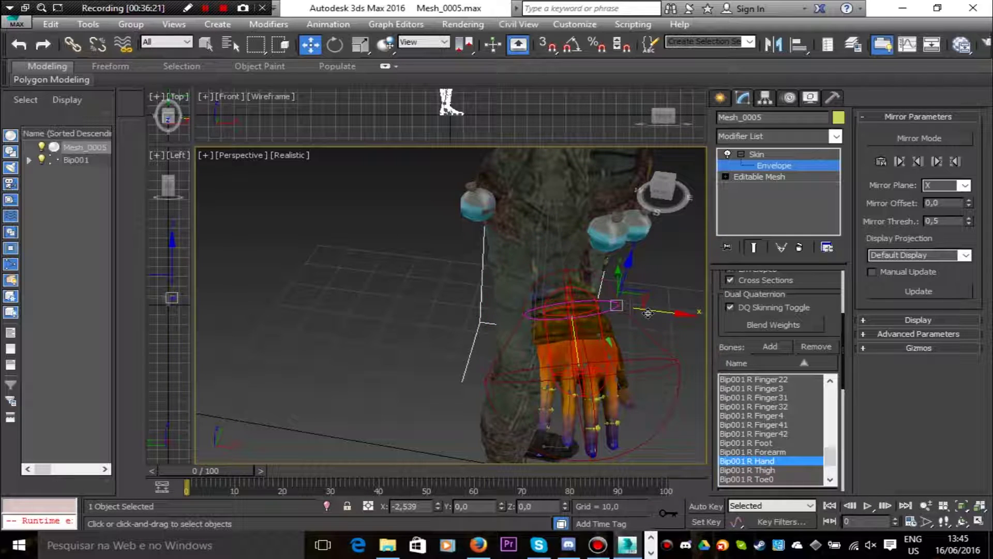
{"action": "left_click", "coordinate": [576, 315]}
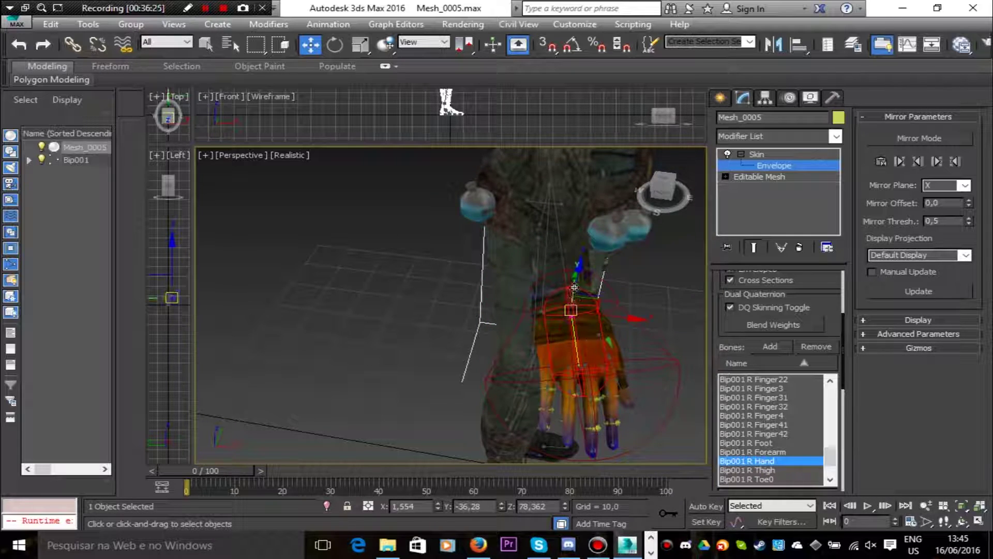
{"action": "left_click_drag", "start_coordinate": [574, 287], "coordinate": [574, 301]}
Shrink the Bip001 R Hand envelope's outer boundary at the palm and reposition its palm end so the fingers are left out
{"action": "mouse_move", "coordinate": [669, 189]}
{"action": "left_mouse_down"}
{"action": "mouse_move", "coordinate": [690, 186]}
{"action": "mouse_move", "coordinate": [660, 191]}
{"action": "mouse_move", "coordinate": [684, 187]}
{"action": "left_mouse_up"}
{"action": "scroll", "coordinate": [665, 187], "scroll_direction": "down", "scroll_amount": 3}
{"action": "middle_click_drag", "start_coordinate": [533, 246], "coordinate": [391, 258]}
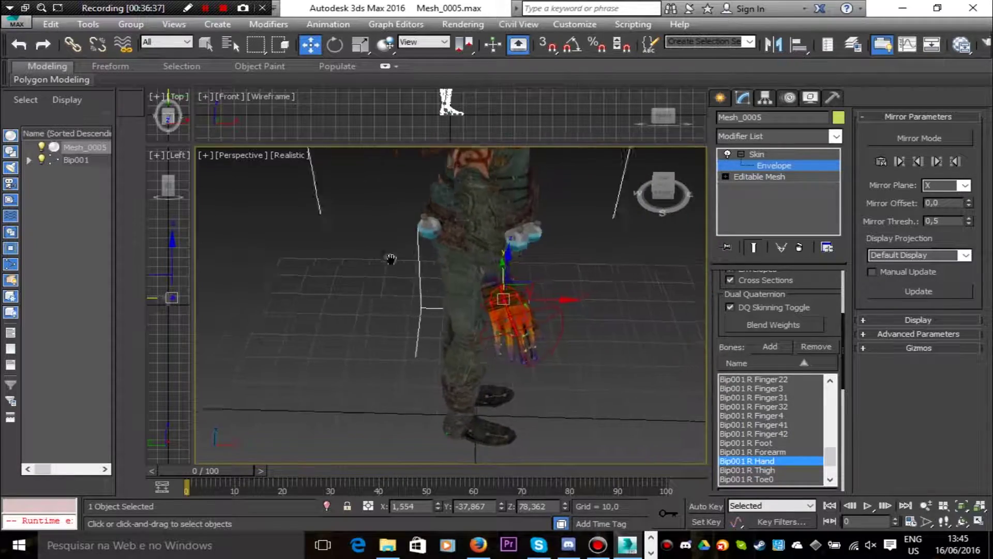
{"action": "scroll", "coordinate": [567, 278], "scroll_direction": "up", "scroll_amount": 4}
{"action": "middle_click_drag", "start_coordinate": [567, 277], "coordinate": [487, 203]}
{"action": "left_click_drag", "start_coordinate": [666, 189], "coordinate": [664, 190]}
{"action": "left_click", "coordinate": [482, 340]}
{"action": "left_click_drag", "start_coordinate": [516, 342], "coordinate": [388, 343]}
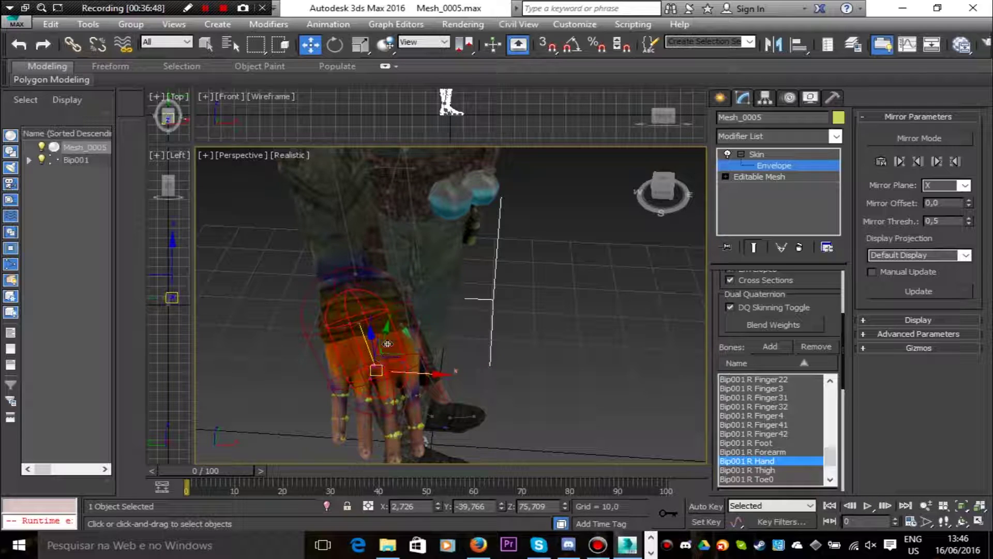
{"action": "left_click_drag", "start_coordinate": [422, 372], "coordinate": [416, 371]}
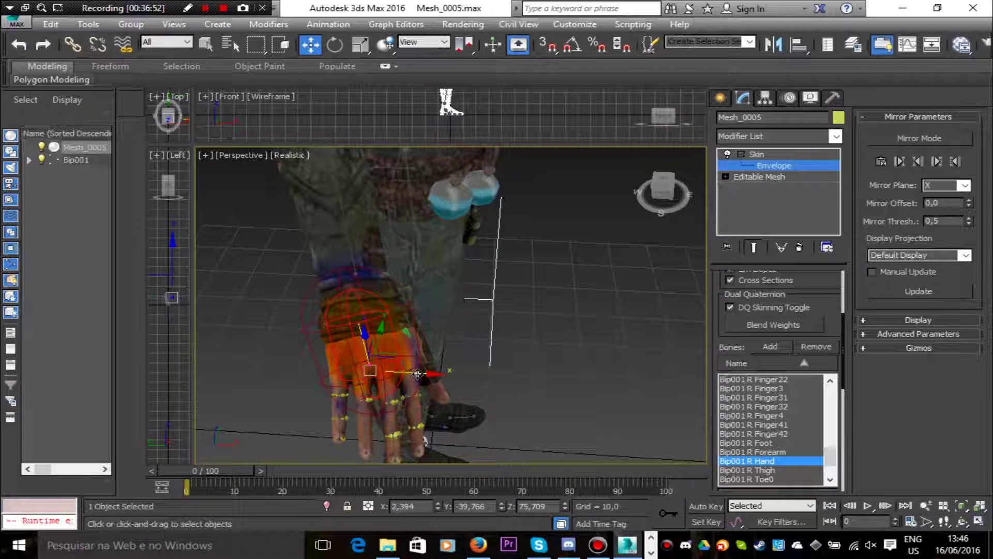
{"action": "left_click", "coordinate": [386, 333]}
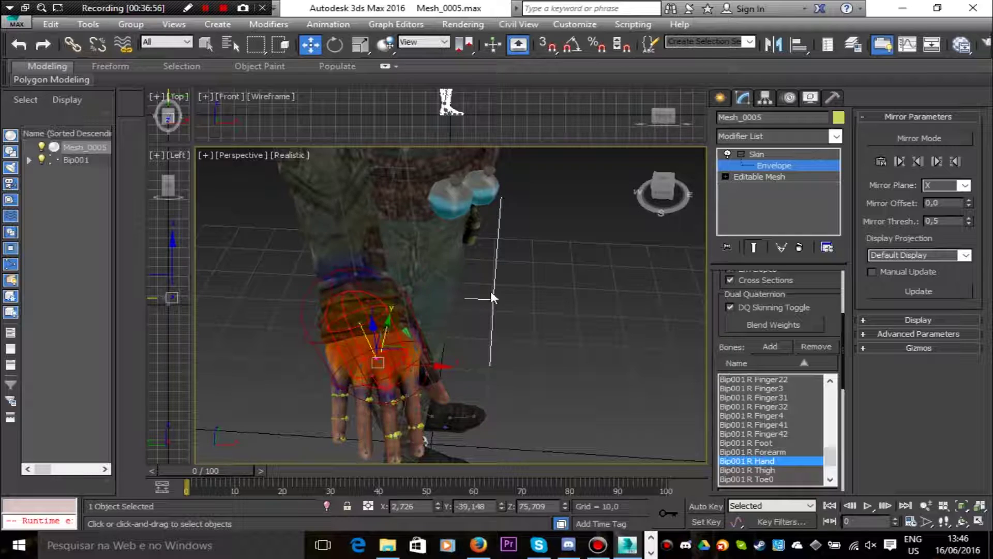
{"action": "left_click_drag", "start_coordinate": [439, 366], "coordinate": [432, 365]}
Select the Bip001 R Finger3 envelope and shift its knuckle end sideways along X to 1,899
{"action": "scroll", "coordinate": [502, 356], "scroll_direction": "up", "scroll_amount": 2}
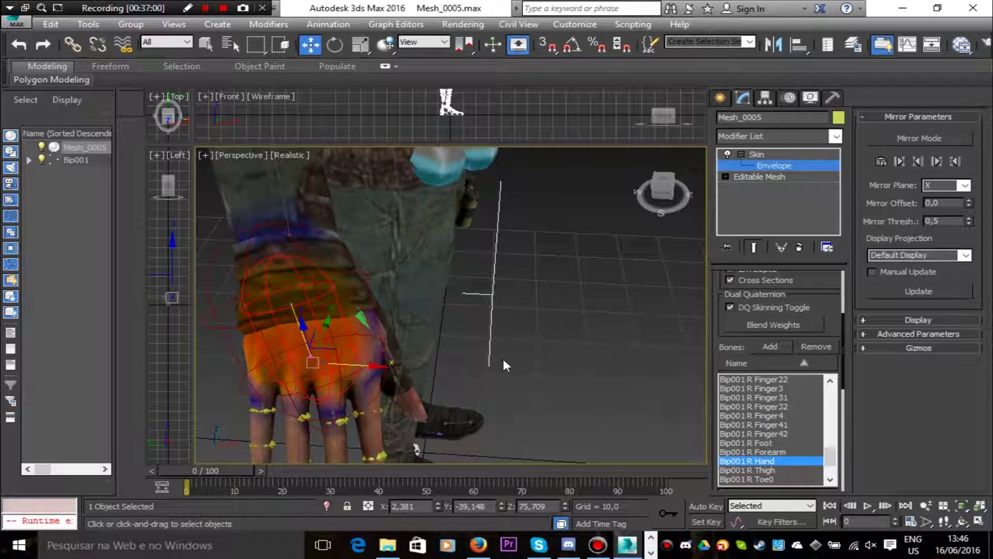
{"action": "middle_click_drag", "start_coordinate": [502, 356], "coordinate": [595, 194]}
{"action": "left_click", "coordinate": [339, 278]}
{"action": "left_click", "coordinate": [361, 251]}
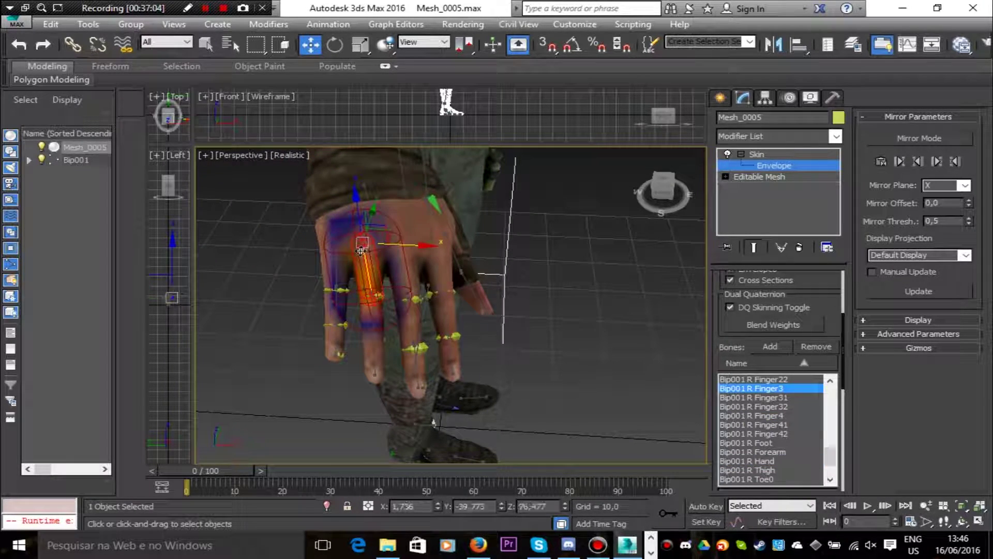
{"action": "left_click", "coordinate": [336, 261]}
{"action": "left_click", "coordinate": [363, 251]}
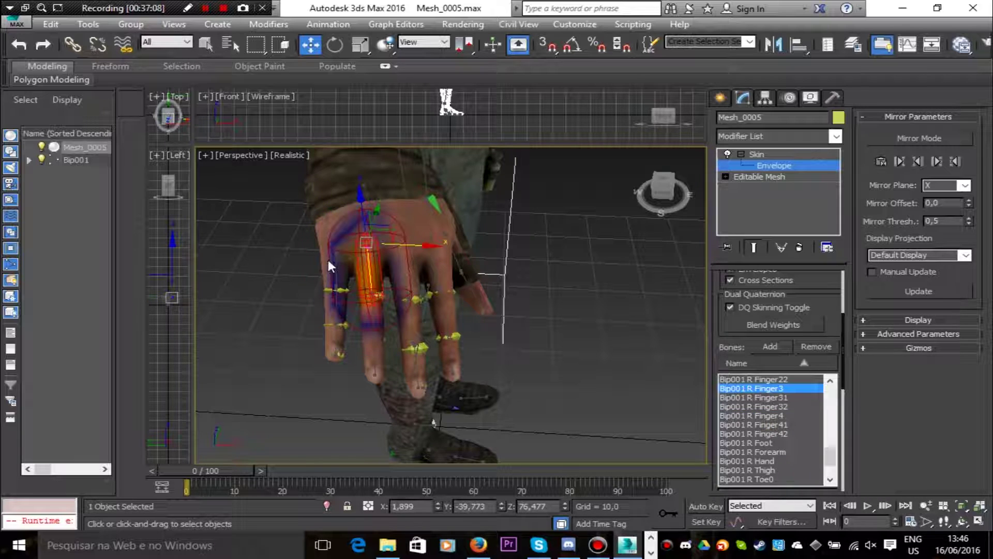
Adjust the knuckle end of the Bip001 R Finger4 envelope and the joint boundaries of the Bip001 R Finger41 envelope on the little finger
{"action": "left_click", "coordinate": [336, 262]}
{"action": "left_click_drag", "start_coordinate": [305, 253], "coordinate": [364, 254]}
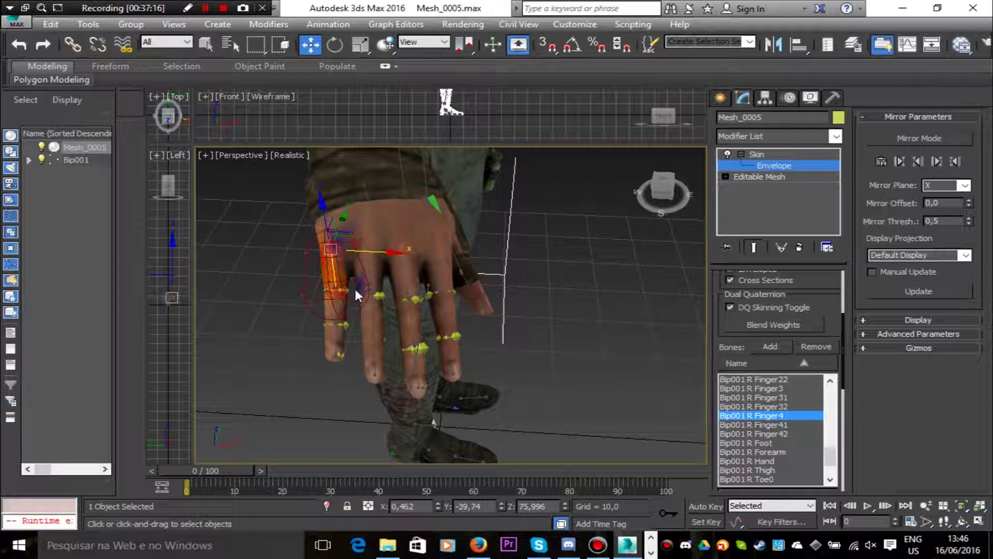
{"action": "left_click", "coordinate": [336, 290]}
{"action": "left_click_drag", "start_coordinate": [370, 295], "coordinate": [380, 293]}
{"action": "left_click", "coordinate": [333, 307]}
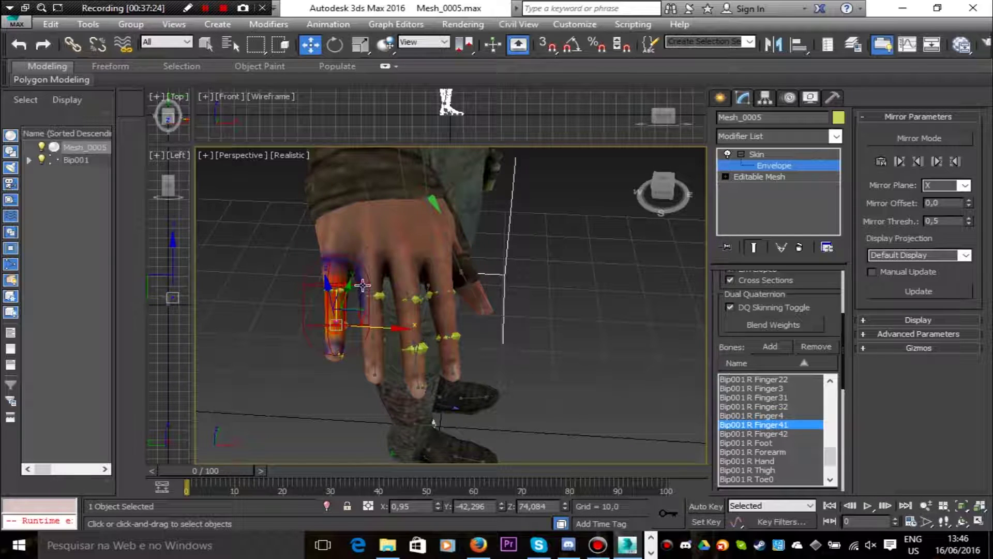
{"action": "left_click", "coordinate": [355, 284]}
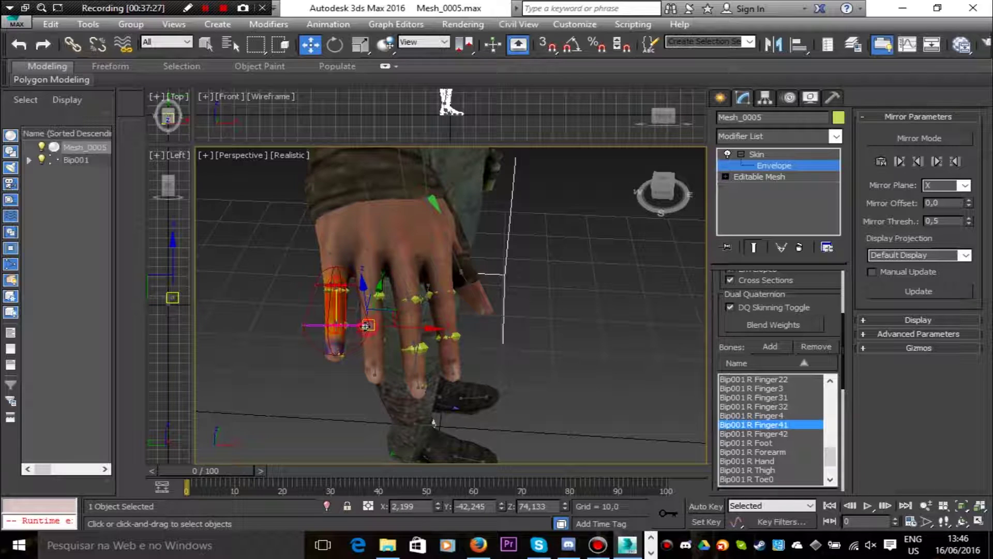
Select the Bip001 R Finger42 envelope and shrink its outer boundaries at the joint and the fingertip
{"action": "left_click", "coordinate": [337, 344]}
{"action": "left_click_drag", "start_coordinate": [364, 320], "coordinate": [351, 321]}
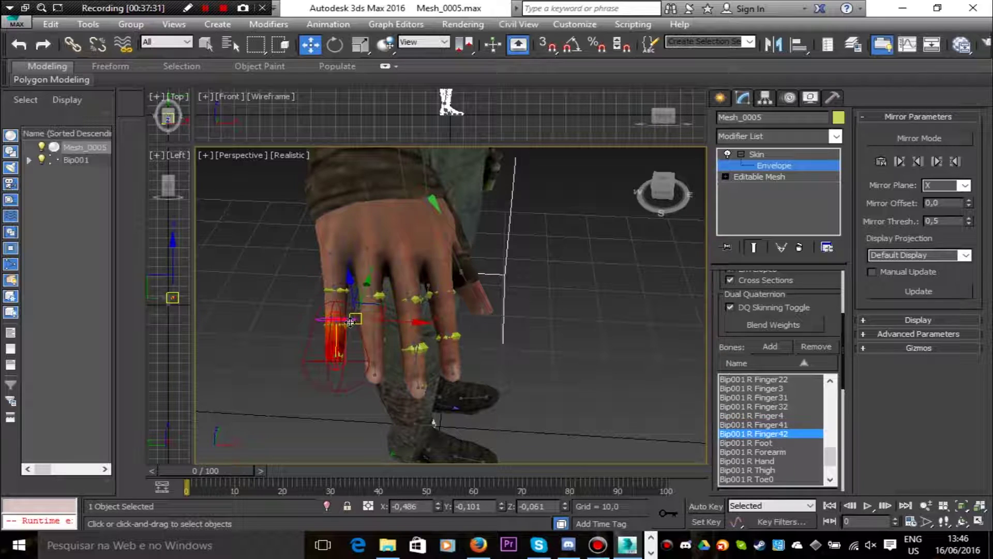
{"action": "left_click", "coordinate": [355, 359]}
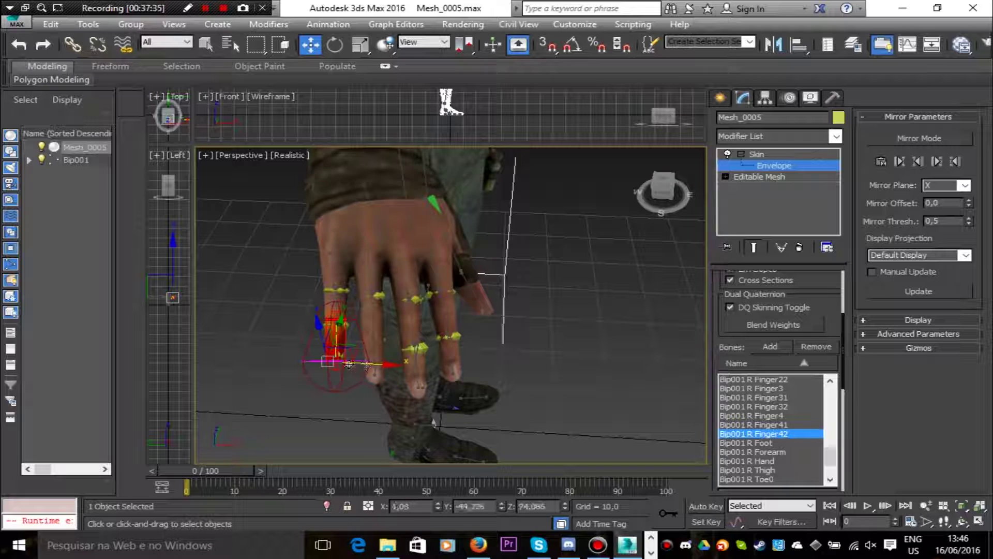
{"action": "left_click_drag", "start_coordinate": [350, 364], "coordinate": [363, 366]}
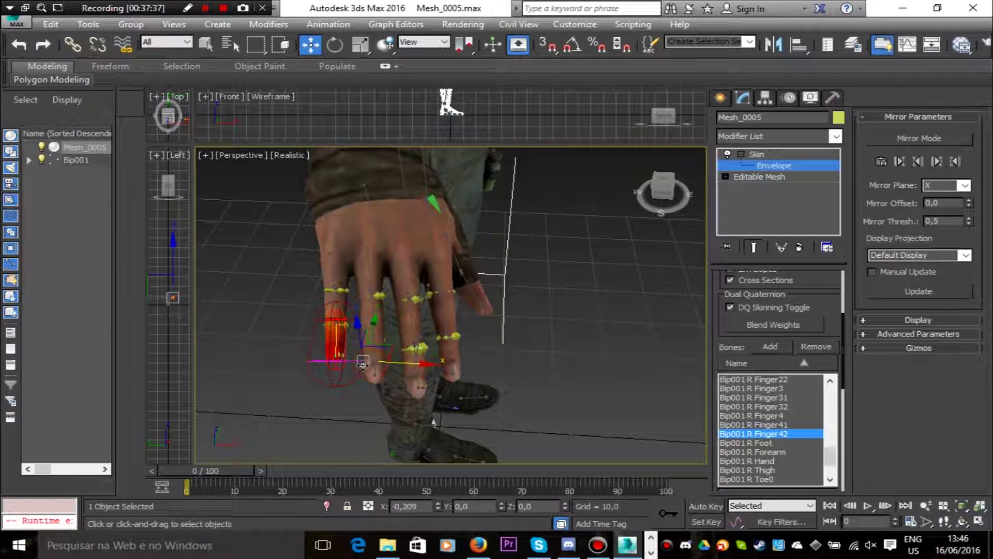
Select the Bip001 R Finger3 envelope and shrink its outer boundary at the finger joint to clear the neighbouring fingers
{"action": "left_click", "coordinate": [378, 274]}
{"action": "left_click", "coordinate": [384, 242]}
{"action": "left_click", "coordinate": [408, 293]}
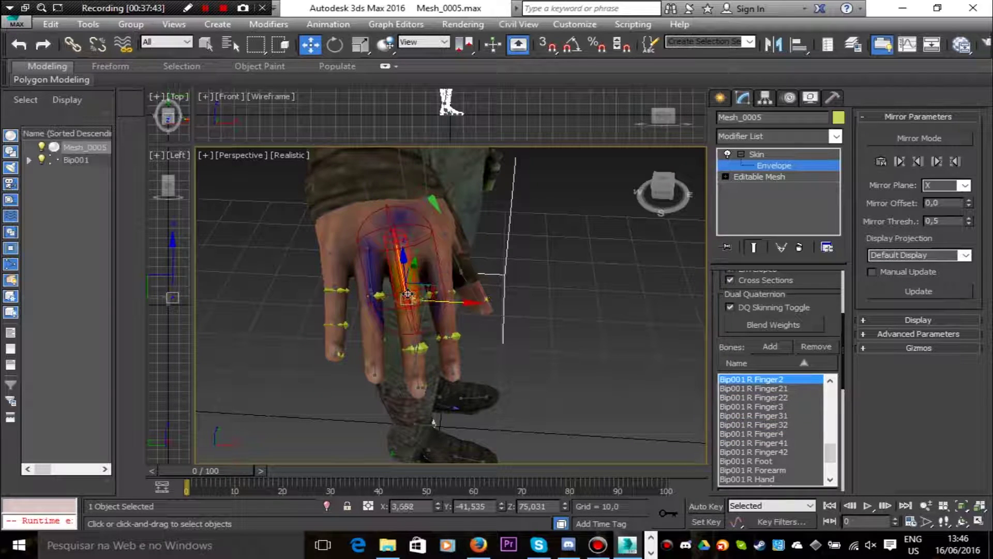
{"action": "left_click", "coordinate": [370, 259]}
{"action": "scroll", "coordinate": [416, 309], "scroll_direction": "up", "scroll_amount": 3}
{"action": "left_click", "coordinate": [407, 289]}
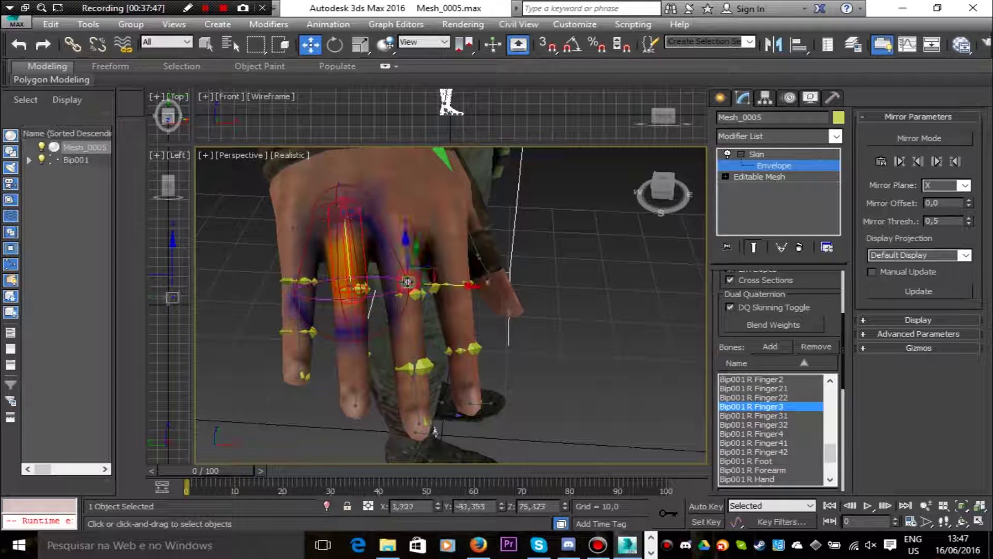
{"action": "left_click_drag", "start_coordinate": [407, 288], "coordinate": [379, 284]}
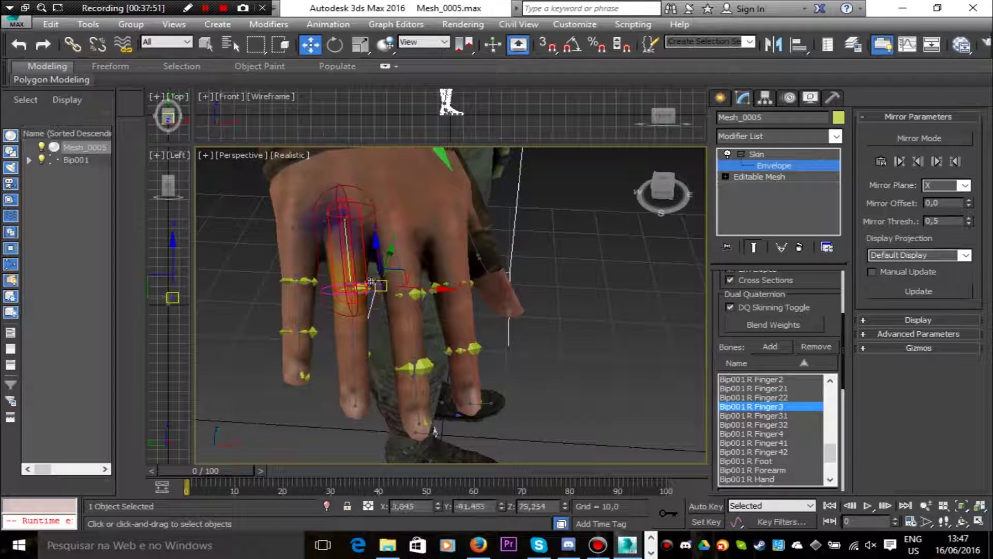
Shrink the Bip001 R Finger2 envelope's outer boundaries at both ends and shift its knuckle end to about X 3,14, Y -39,359, Z 76,459
{"action": "left_click", "coordinate": [352, 327]}
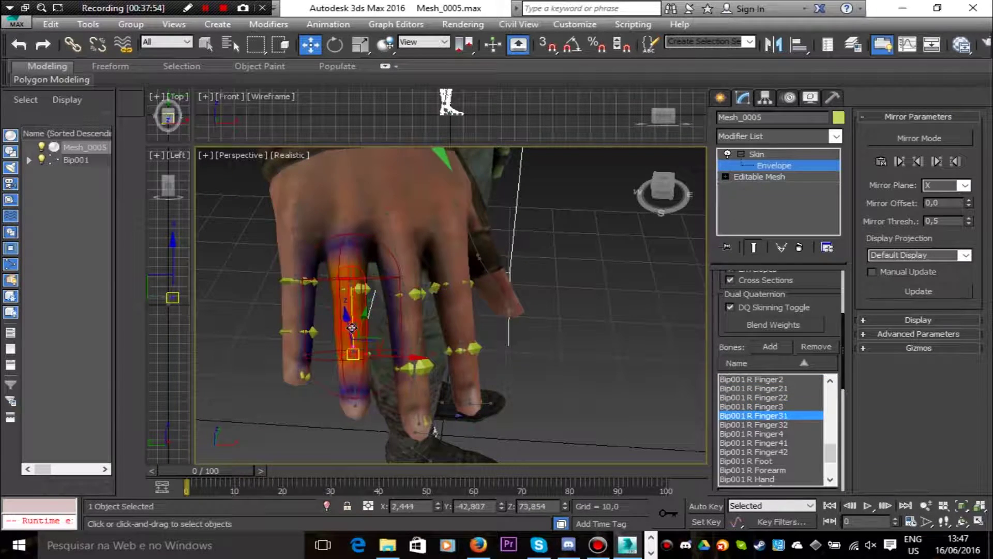
{"action": "left_click", "coordinate": [396, 289]}
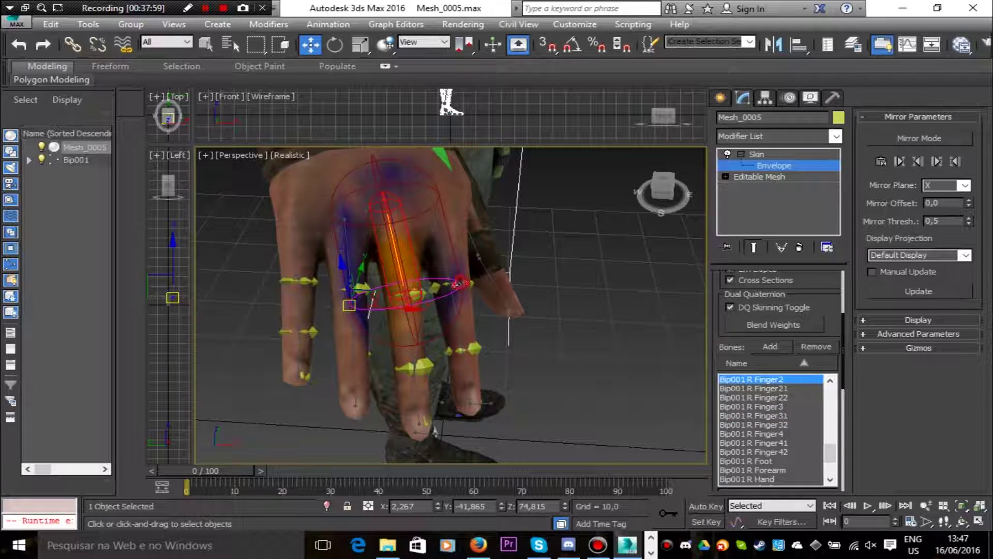
{"action": "left_click_drag", "start_coordinate": [460, 284], "coordinate": [485, 276]}
{"action": "left_click", "coordinate": [440, 195]}
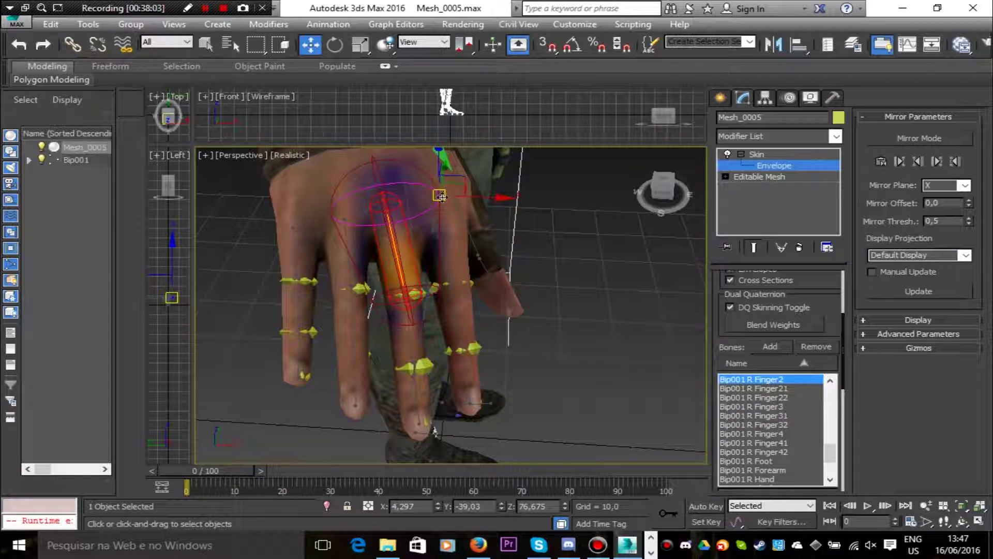
{"action": "mouse_move", "coordinate": [442, 197]}
{"action": "left_mouse_down"}
{"action": "mouse_move", "coordinate": [422, 204]}
{"action": "mouse_move", "coordinate": [431, 210]}
{"action": "left_mouse_up"}
{"action": "left_click", "coordinate": [387, 211]}
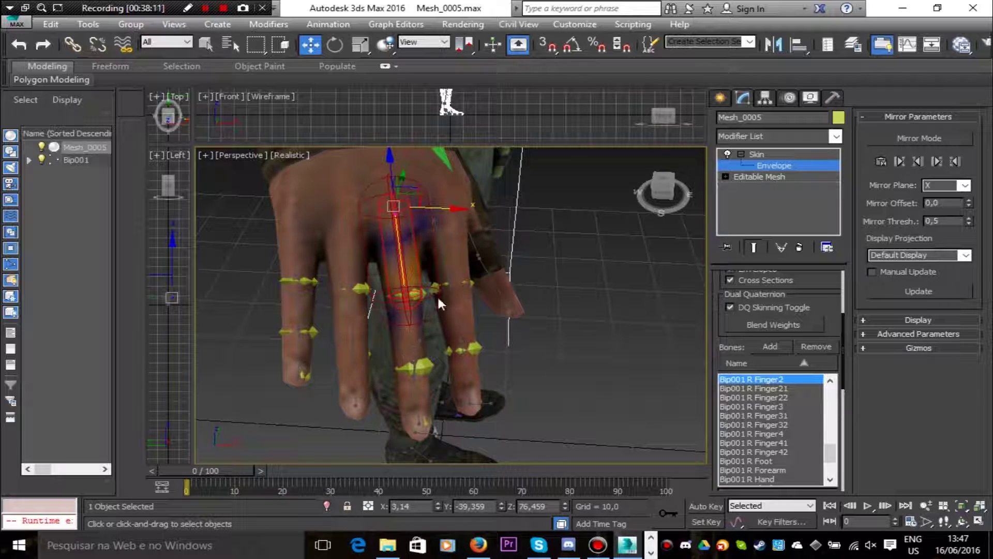
Select the Bip001 R Finger21 envelope and reduce its outer boundaries at both middle finger joints
{"action": "left_click", "coordinate": [409, 309]}
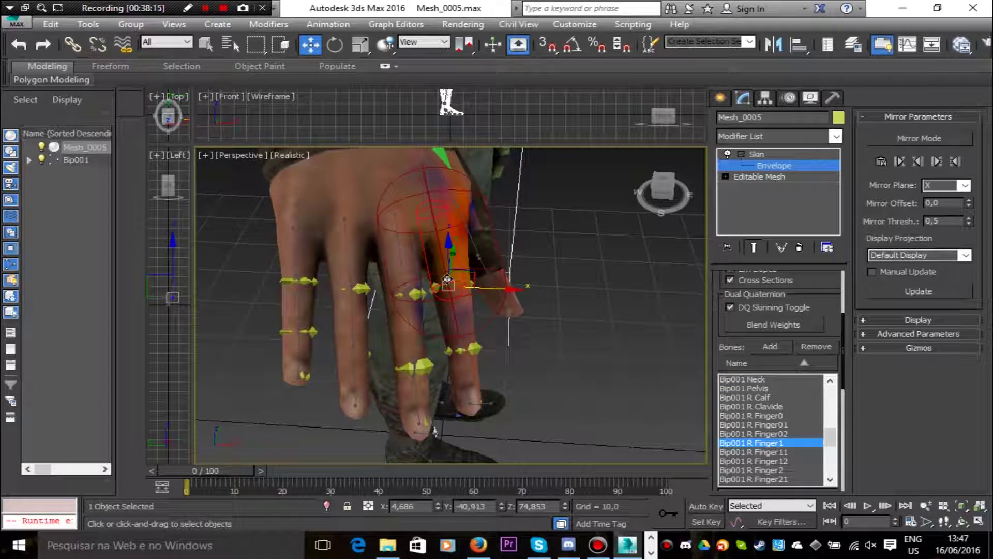
{"action": "left_click", "coordinate": [410, 328]}
{"action": "left_click", "coordinate": [368, 288]}
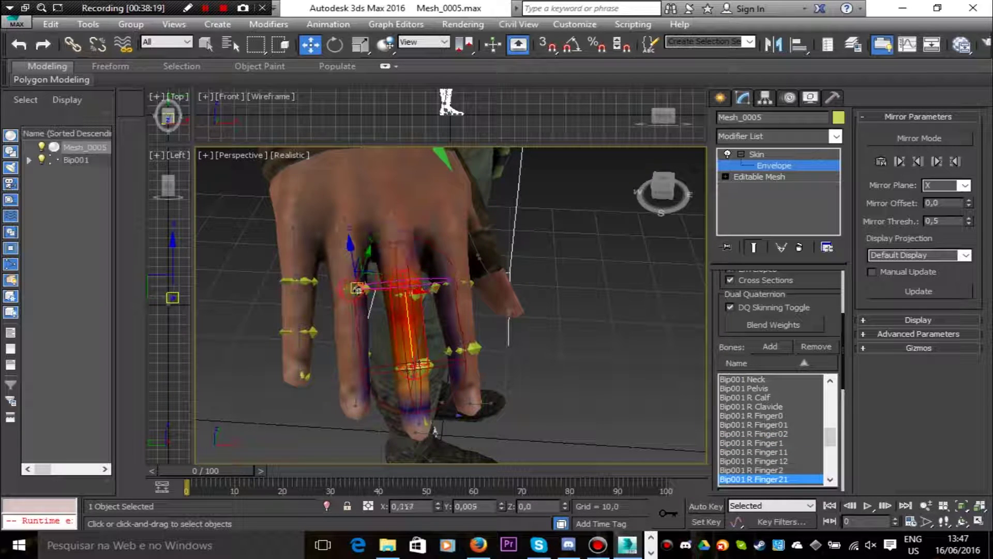
{"action": "left_click", "coordinate": [363, 370]}
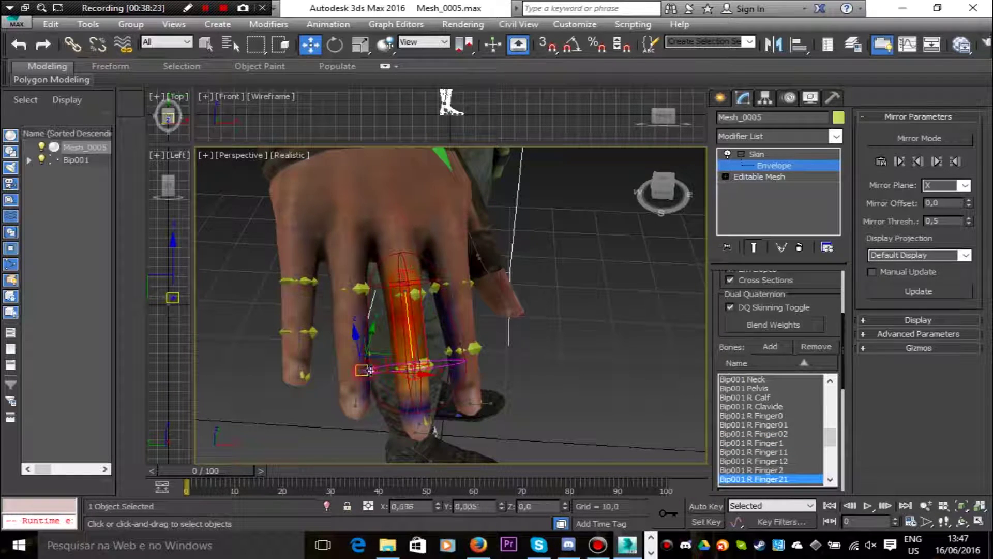
Select the Bip001 R Finger22 envelope and shrink its outer boundaries at the joint and the fingertip
{"action": "left_click", "coordinate": [368, 360]}
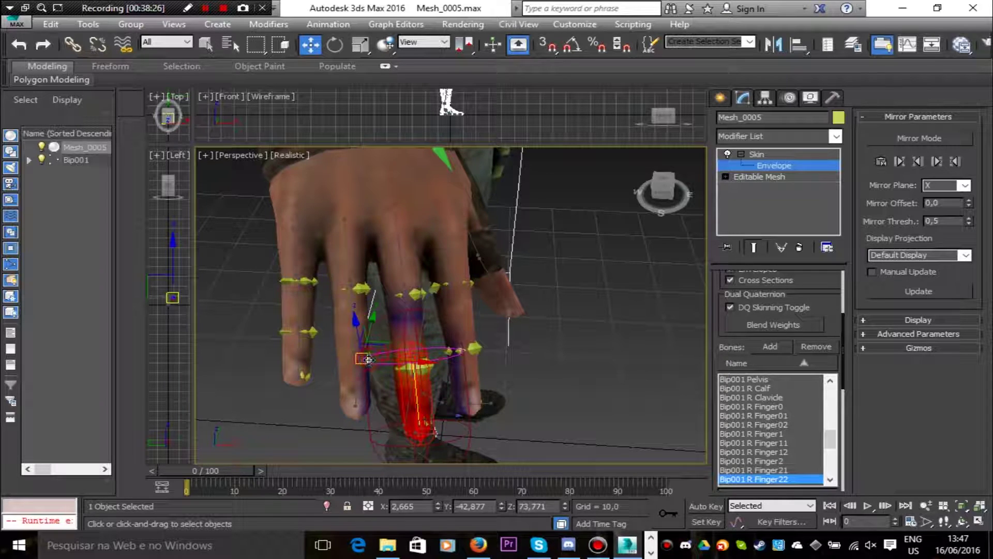
{"action": "left_click_drag", "start_coordinate": [369, 360], "coordinate": [385, 358]}
{"action": "left_click", "coordinate": [375, 436]}
{"action": "left_click_drag", "start_coordinate": [374, 436], "coordinate": [391, 435]}
Select the Bip001 R Finger32 envelope and shrink its outer boundaries at the last joint and the ring fingertip
{"action": "left_click", "coordinate": [356, 388]}
{"action": "left_click", "coordinate": [397, 343]}
{"action": "left_click_drag", "start_coordinate": [397, 343], "coordinate": [387, 343]}
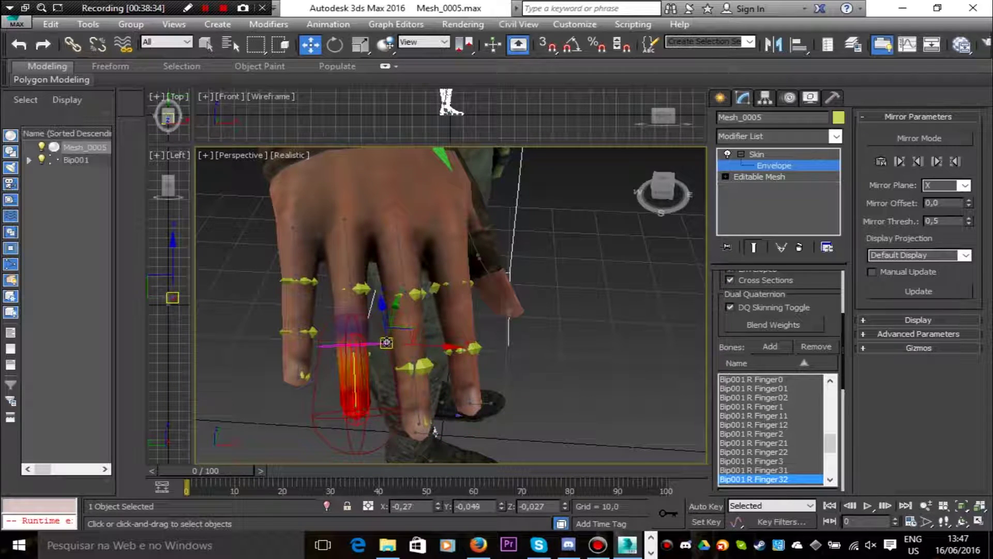
{"action": "left_click", "coordinate": [395, 412]}
{"action": "left_click_drag", "start_coordinate": [394, 416], "coordinate": [384, 416]}
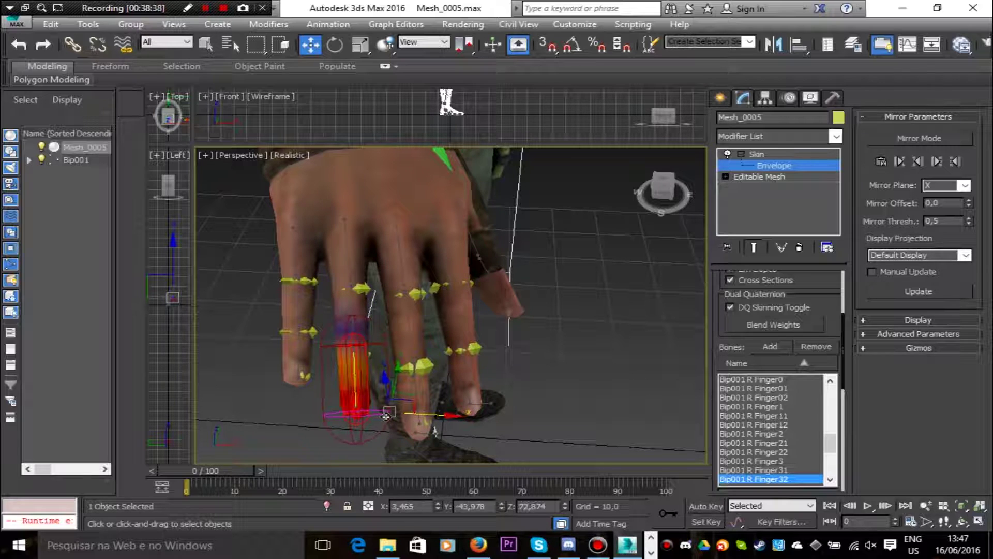
Select the Bip001 R Finger1 envelope and shrink its outer boundaries at the knuckle and the first joint of the index finger
{"action": "left_click", "coordinate": [447, 267]}
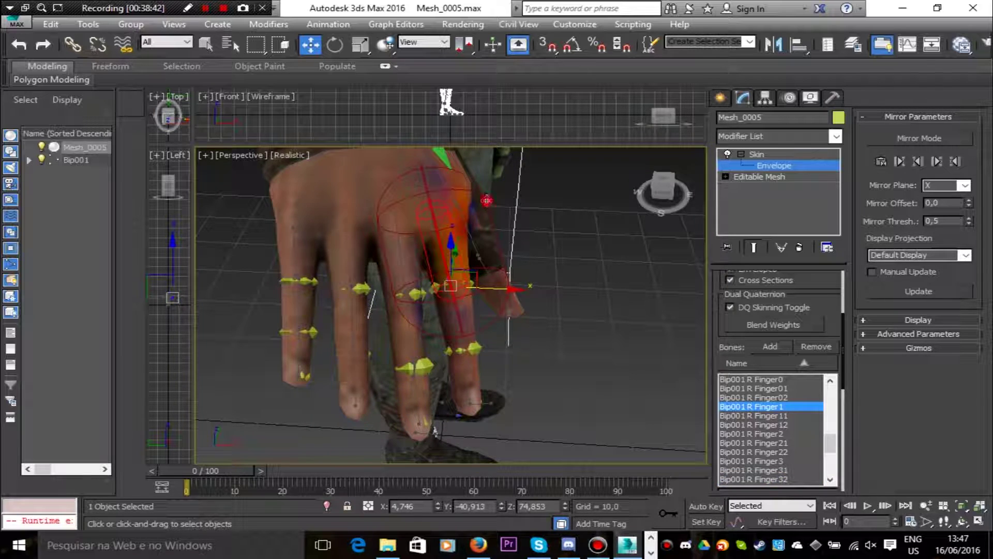
{"action": "left_click", "coordinate": [468, 208]}
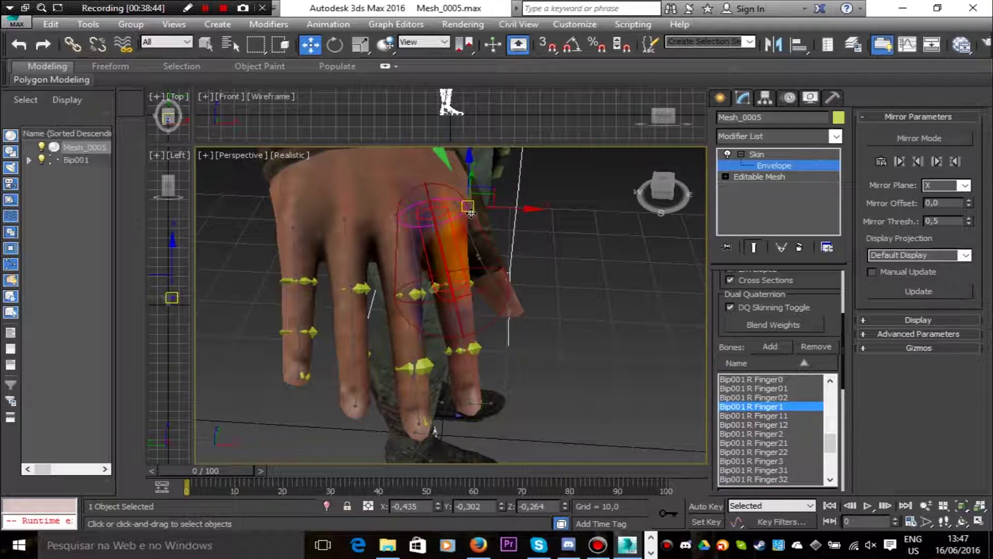
{"action": "left_click", "coordinate": [505, 272]}
{"action": "left_click_drag", "start_coordinate": [505, 275], "coordinate": [486, 280]}
{"action": "left_click", "coordinate": [437, 212]}
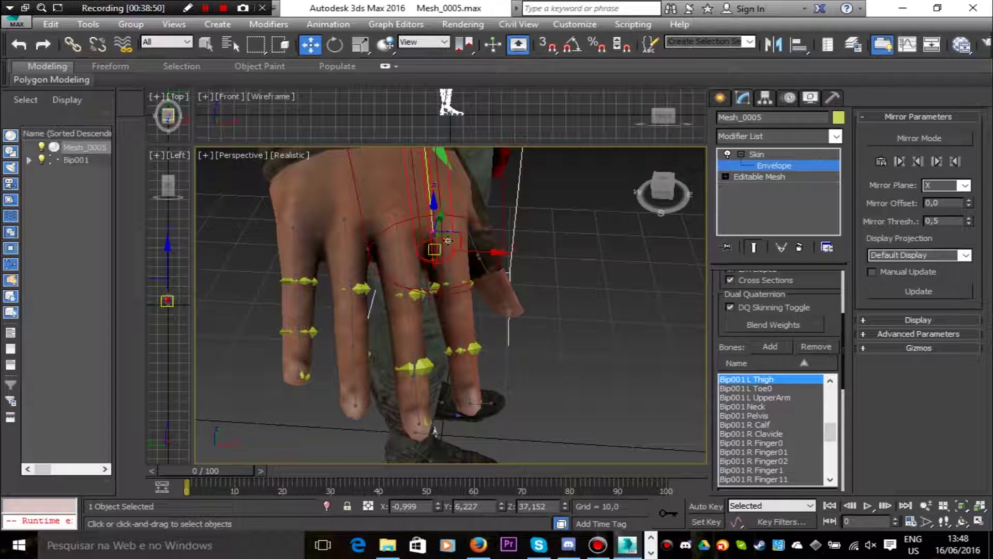
{"action": "left_click", "coordinate": [453, 249]}
{"action": "left_click", "coordinate": [452, 283]}
{"action": "left_click", "coordinate": [434, 250]}
{"action": "scroll", "coordinate": [488, 273], "scroll_direction": "up", "scroll_amount": 3}
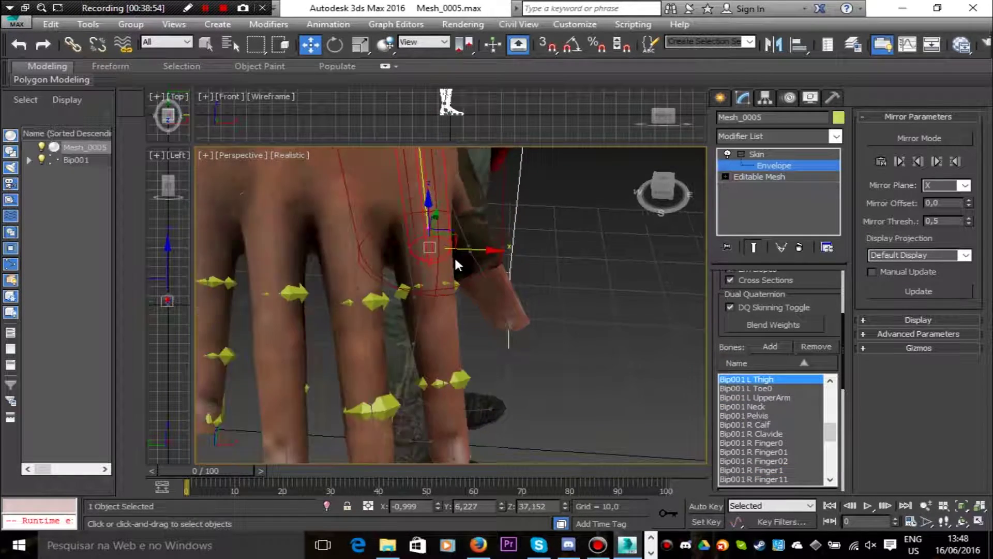
{"action": "left_click_drag", "start_coordinate": [663, 187], "coordinate": [691, 204]}
{"action": "scroll", "coordinate": [585, 324], "scroll_direction": "down", "scroll_amount": 3}
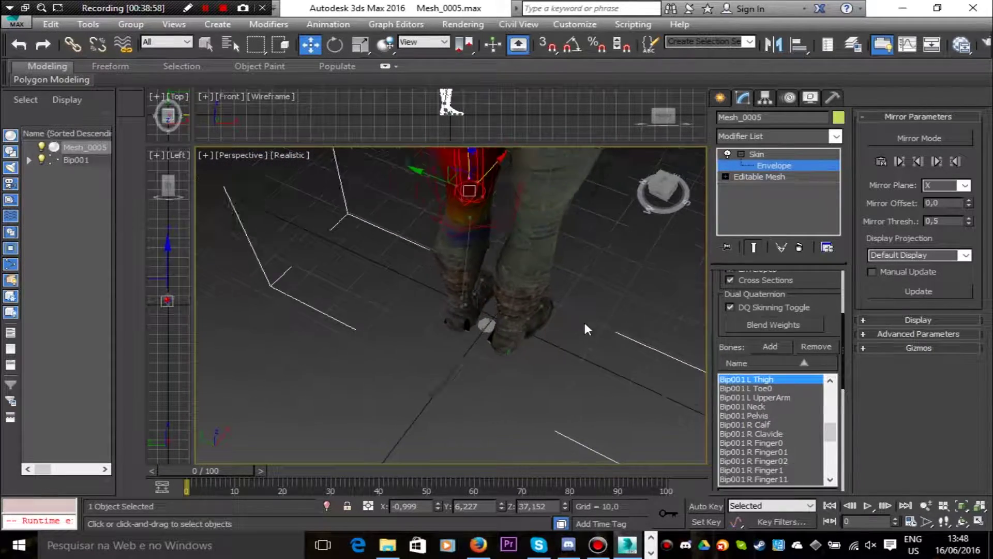
{"action": "middle_click_drag", "start_coordinate": [584, 320], "coordinate": [387, 146], "text": "alt"}
{"action": "left_click", "coordinate": [562, 285]}
{"action": "left_click", "coordinate": [286, 172]}
{"action": "scroll", "coordinate": [605, 280], "scroll_direction": "up", "scroll_amount": 5}
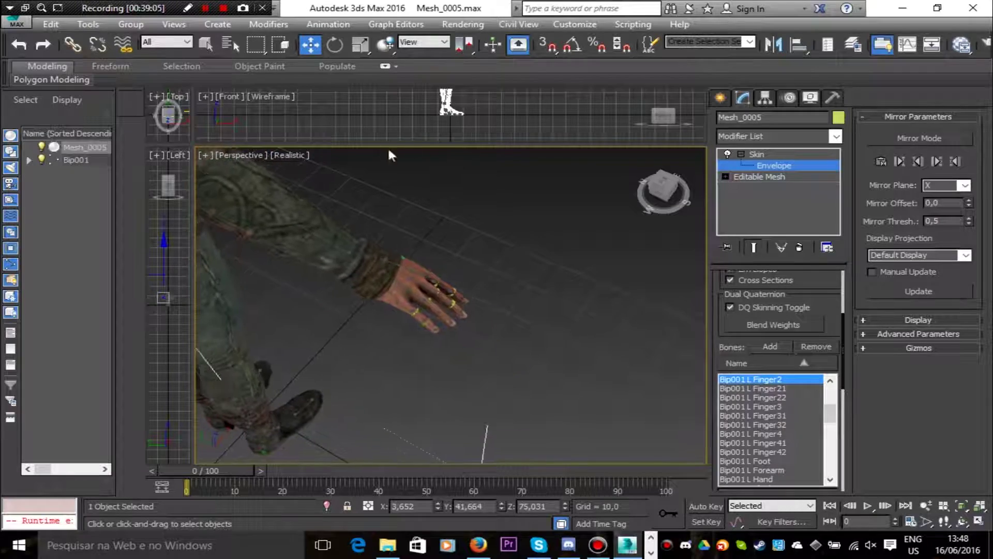
Select the Bip001 R Finger31 envelope and shrink its outer boundaries at both ends of the ring finger's middle segment
{"action": "left_click", "coordinate": [428, 311]}
{"action": "scroll", "coordinate": [435, 312], "scroll_direction": "up", "scroll_amount": 6}
{"action": "scroll", "coordinate": [435, 312], "scroll_direction": "down", "scroll_amount": 4}
{"action": "scroll", "coordinate": [429, 287], "scroll_direction": "up", "scroll_amount": 4}
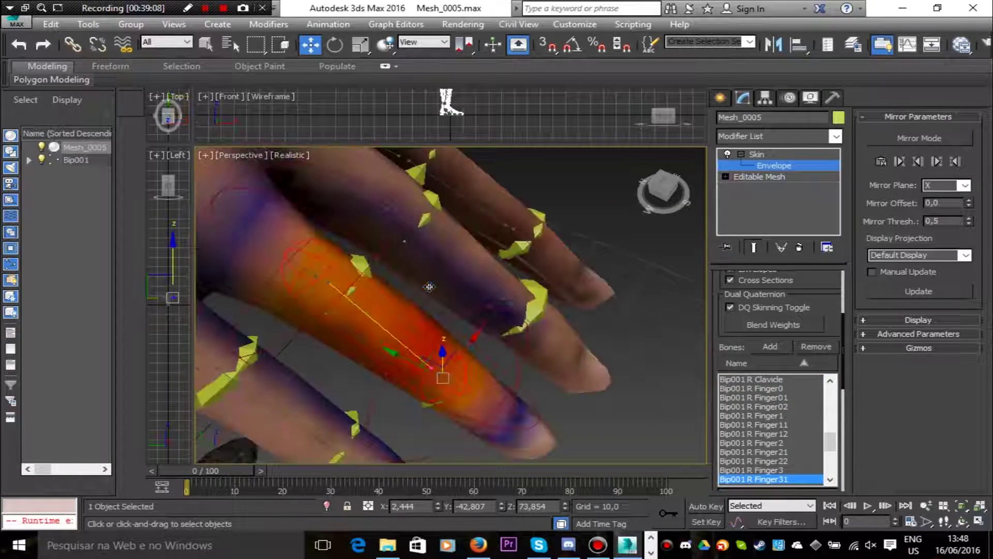
{"action": "left_click", "coordinate": [405, 217]}
{"action": "left_click", "coordinate": [373, 309]}
{"action": "left_click", "coordinate": [375, 258]}
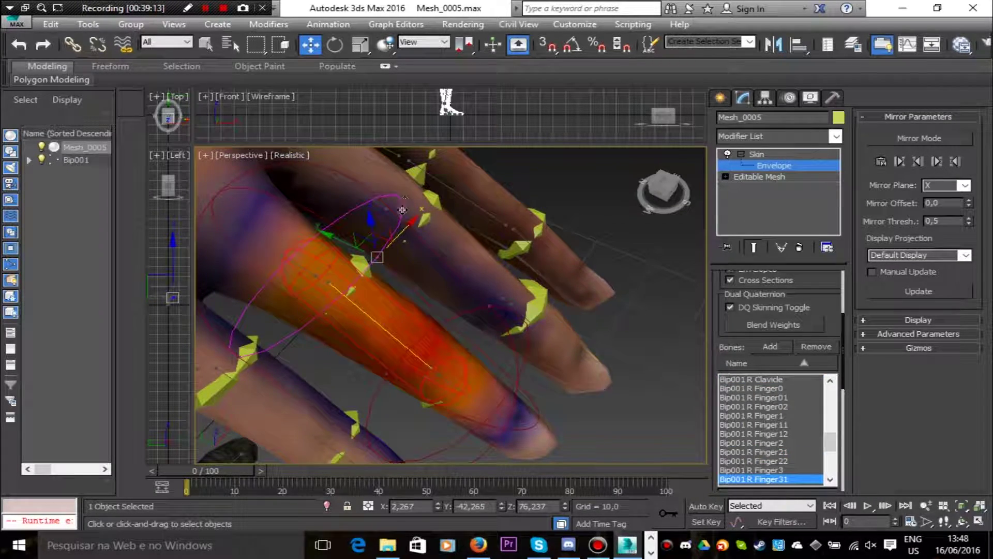
{"action": "scroll", "coordinate": [405, 238], "scroll_direction": "down", "scroll_amount": 6}
{"action": "left_click_drag", "start_coordinate": [659, 199], "coordinate": [665, 175]}
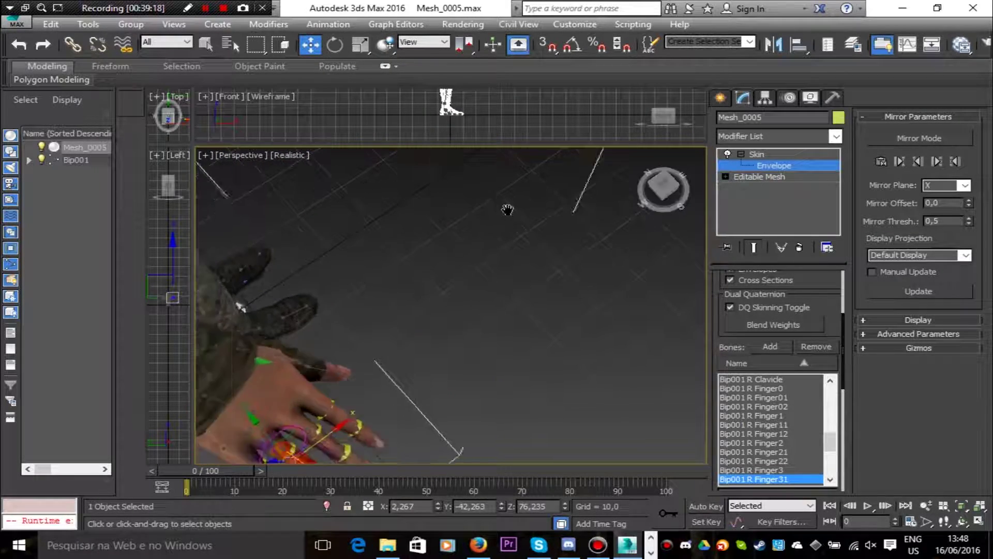
{"action": "middle_click_drag", "start_coordinate": [508, 208], "coordinate": [589, 148]}
{"action": "scroll", "coordinate": [437, 294], "scroll_direction": "up", "scroll_amount": 4}
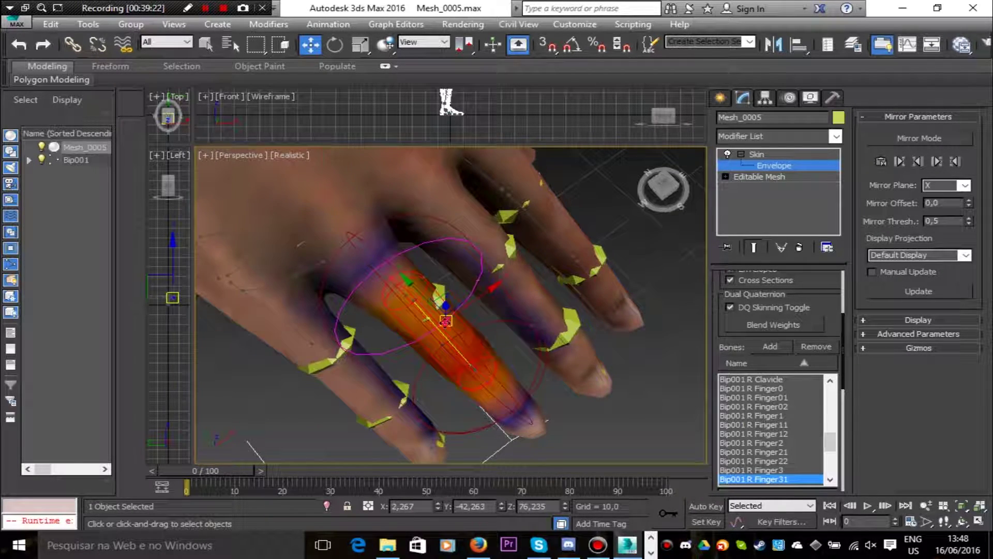
{"action": "left_click_drag", "start_coordinate": [434, 333], "coordinate": [315, 384]}
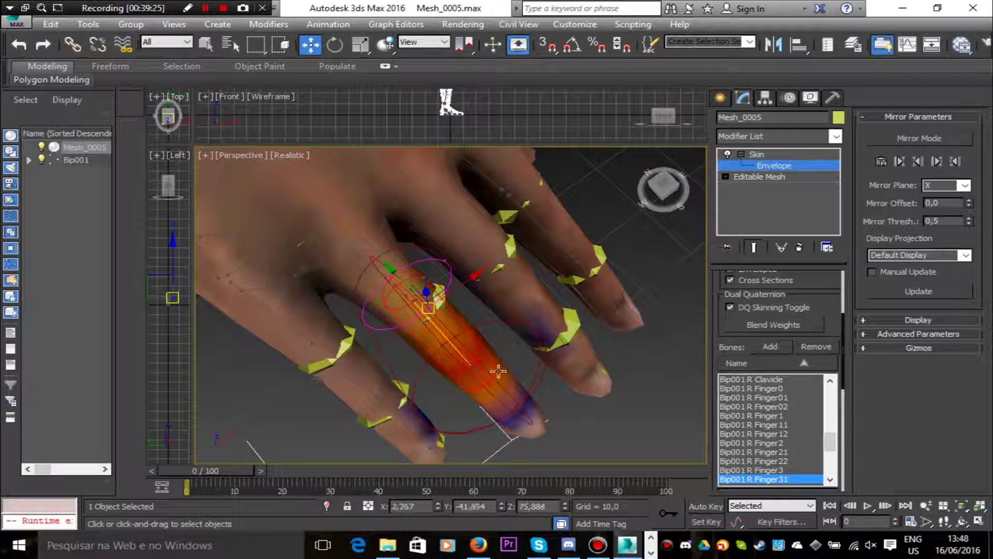
{"action": "left_click", "coordinate": [526, 325]}
{"action": "left_click_drag", "start_coordinate": [529, 334], "coordinate": [495, 344]}
Shrink the Bip001 R Finger32 envelope's outer boundaries further and inspect the Bip001 R Finger3 and Bip001 R Finger4 envelopes
{"action": "left_click", "coordinate": [510, 413]}
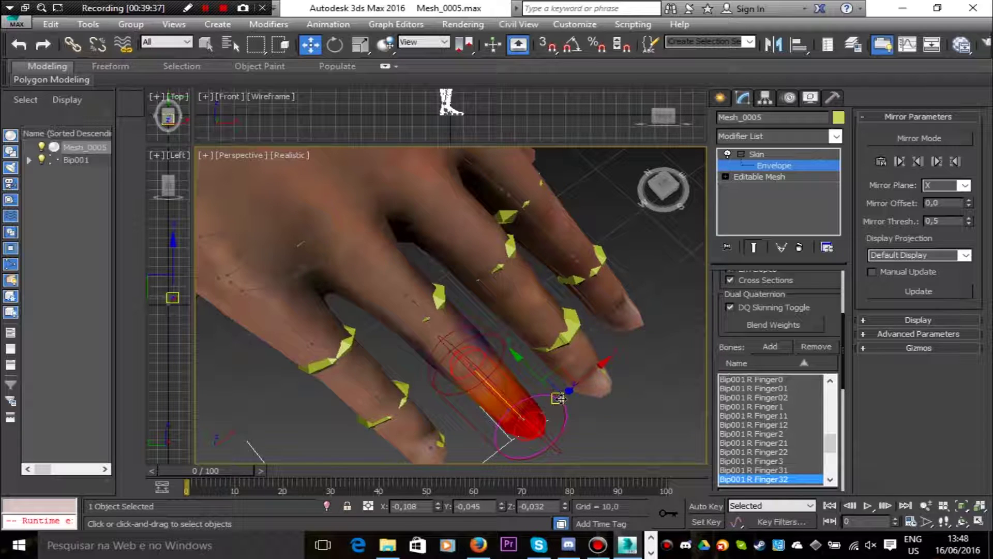
{"action": "left_click", "coordinate": [431, 319]}
{"action": "left_click", "coordinate": [360, 256]}
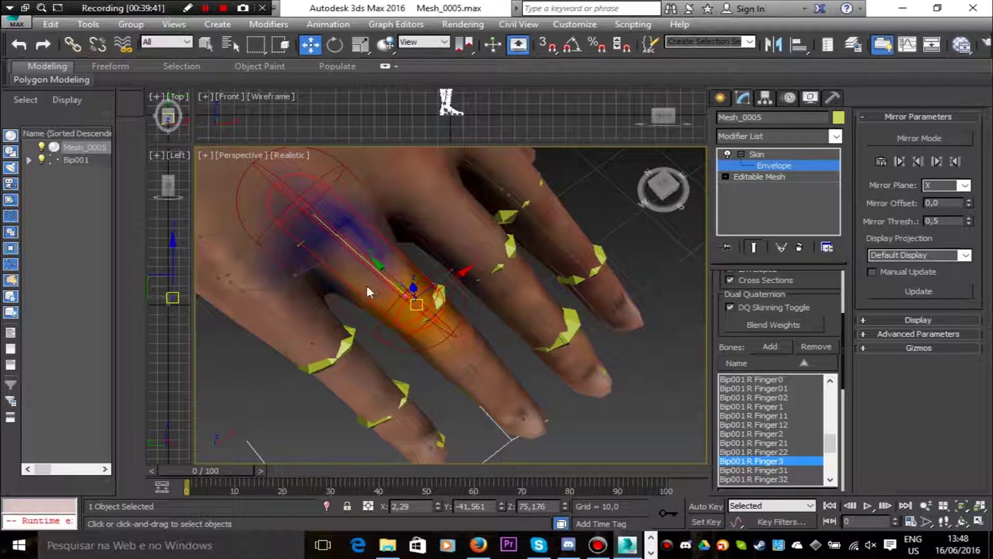
{"action": "left_click", "coordinate": [292, 330]}
{"action": "middle_click_drag", "start_coordinate": [470, 218], "coordinate": [440, 232]}
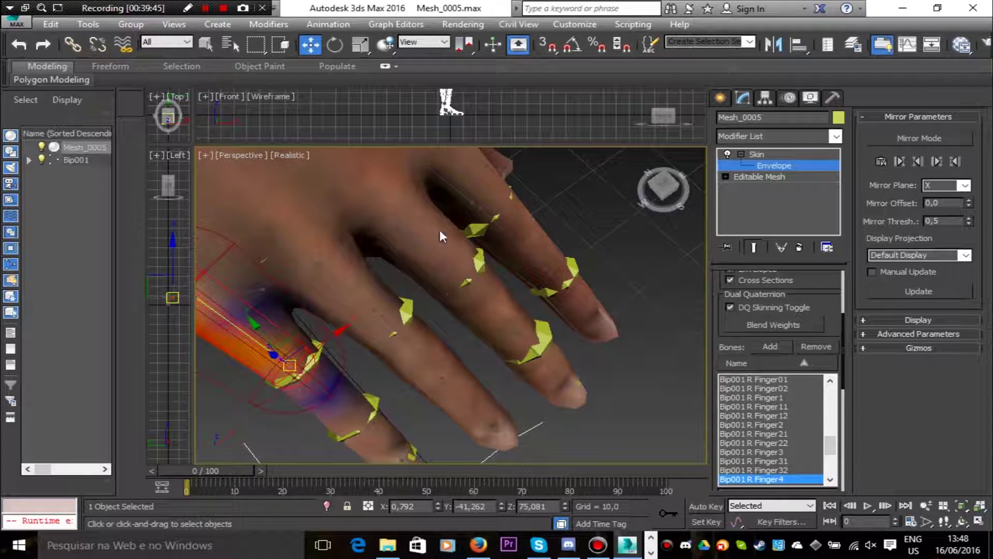
Select the Bip001 R Finger1 envelope and reposition its knuckle end to about X 4,368, Y -39,026, Z 76,026
{"action": "left_click", "coordinate": [494, 243]}
{"action": "left_click", "coordinate": [467, 196]}
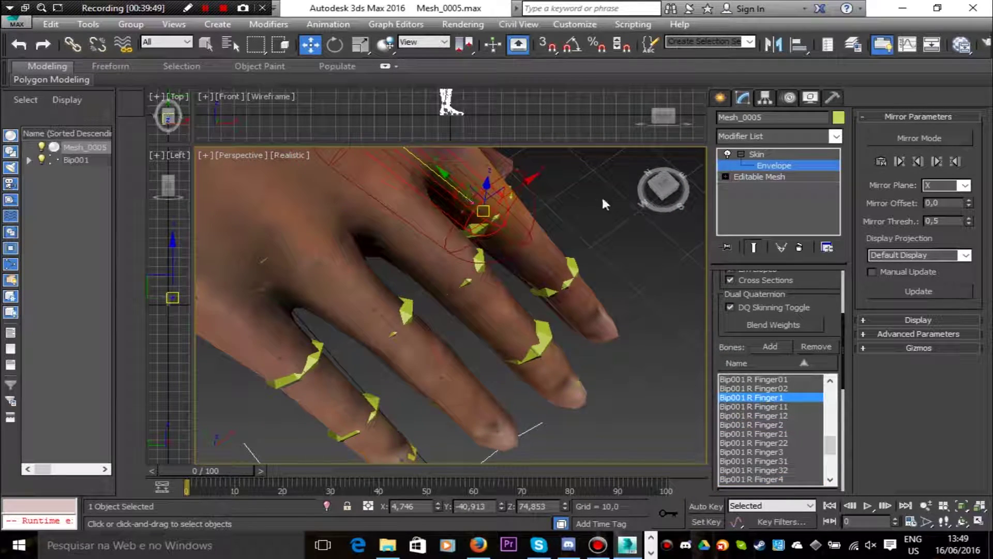
{"action": "middle_click_drag", "start_coordinate": [601, 196], "coordinate": [571, 239]}
{"action": "left_click_drag", "start_coordinate": [284, 265], "coordinate": [300, 256]}
{"action": "middle_click_drag", "start_coordinate": [470, 370], "coordinate": [459, 334]}
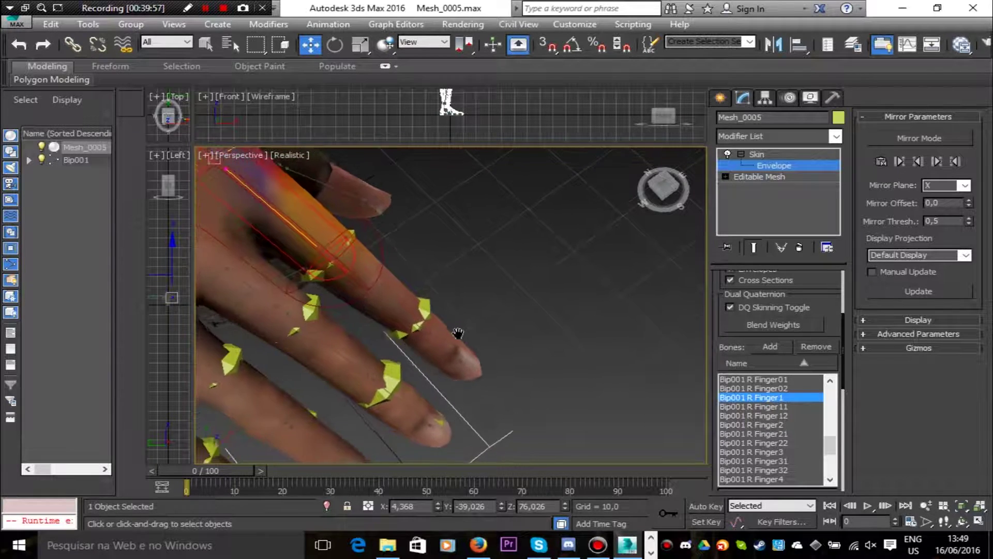
Shrink the outer boundaries of the Bip001 R Finger11 and Bip001 R Finger12 envelopes on the index finger
{"action": "left_click", "coordinate": [393, 304]}
{"action": "left_click", "coordinate": [385, 188]}
{"action": "left_click_drag", "start_coordinate": [384, 188], "coordinate": [356, 217]}
{"action": "left_click_drag", "start_coordinate": [465, 262], "coordinate": [444, 292]}
{"action": "left_click", "coordinate": [449, 359]}
{"action": "left_click_drag", "start_coordinate": [517, 332], "coordinate": [506, 347]}
Select the Bip001 R Finger01 envelope on the thumb and adjust its outer boundaries at both ends
{"action": "middle_click_drag", "start_coordinate": [495, 303], "coordinate": [517, 232], "text": "alt"}
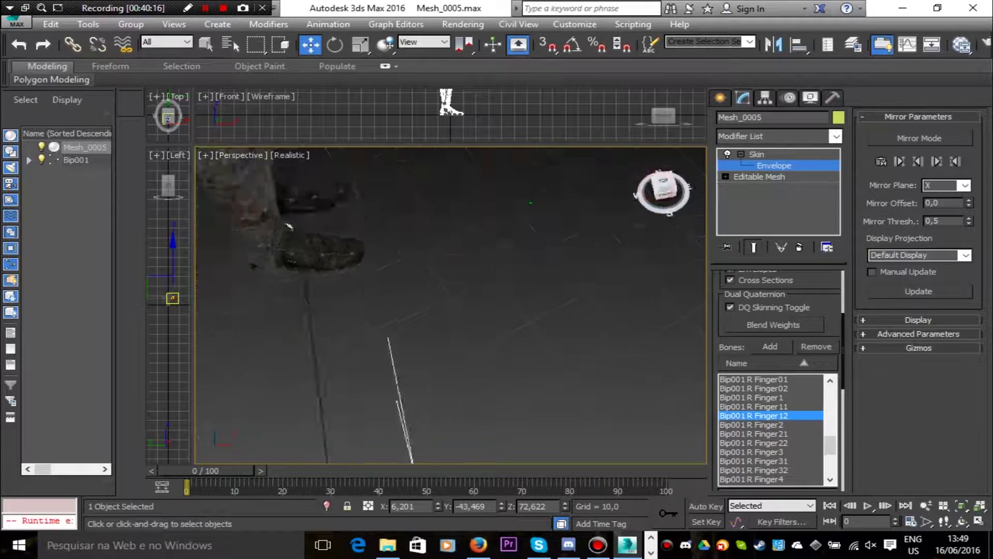
{"action": "scroll", "coordinate": [518, 289], "scroll_direction": "down", "scroll_amount": 5}
{"action": "middle_click_drag", "start_coordinate": [547, 337], "coordinate": [537, 440]}
{"action": "scroll", "coordinate": [579, 172], "scroll_direction": "down", "scroll_amount": 4}
{"action": "middle_click_drag", "start_coordinate": [486, 171], "coordinate": [465, 273]}
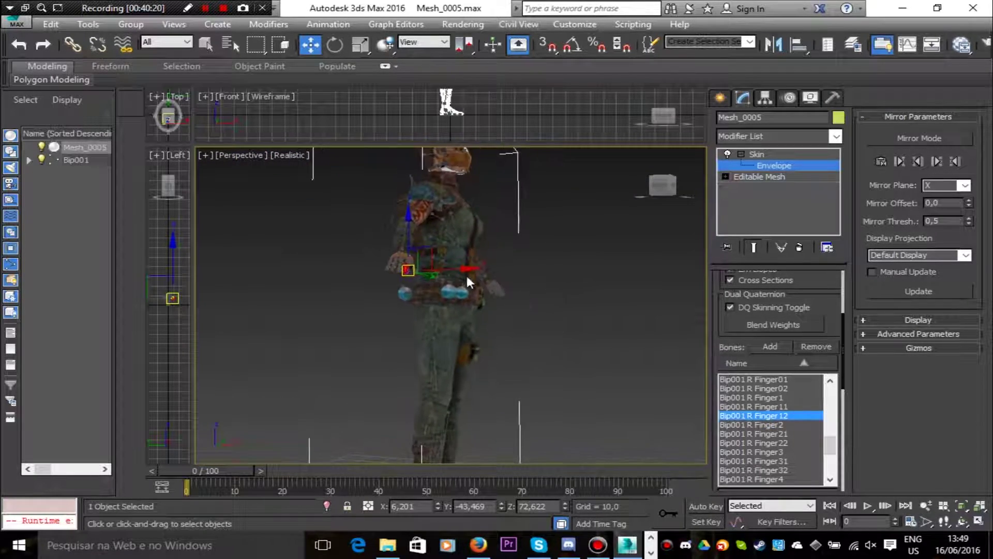
{"action": "scroll", "coordinate": [449, 244], "scroll_direction": "up", "scroll_amount": 6}
{"action": "left_click", "coordinate": [293, 327]}
{"action": "middle_click_drag", "start_coordinate": [357, 287], "coordinate": [389, 284]}
{"action": "scroll", "coordinate": [388, 309], "scroll_direction": "up", "scroll_amount": 5}
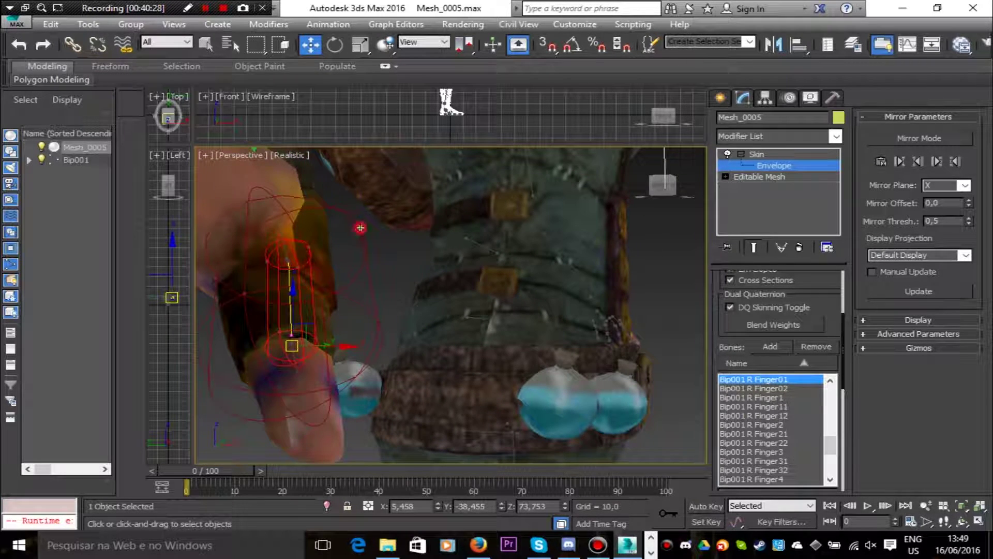
{"action": "left_click", "coordinate": [378, 319]}
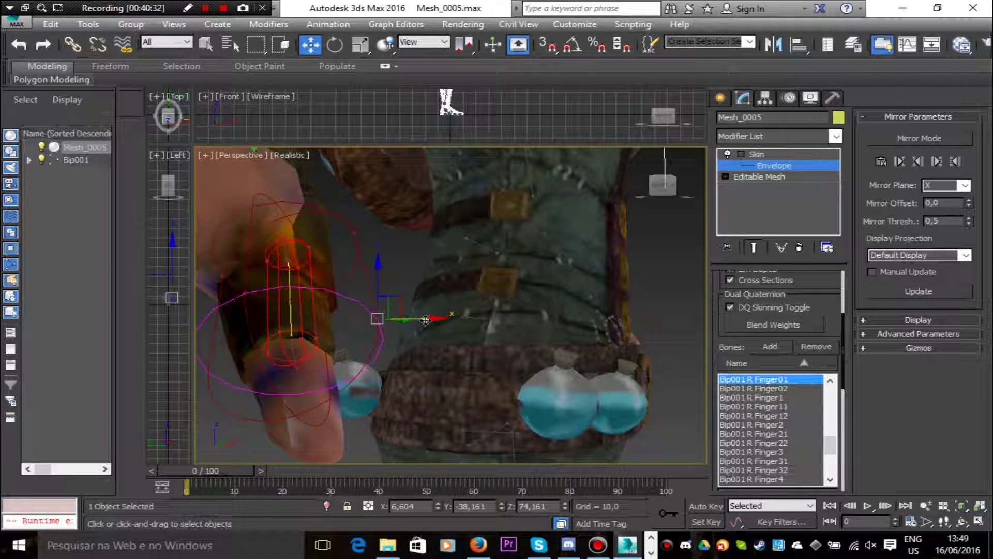
Adjust the outer boundaries at both ends of the Bip001 R Finger02 envelope and select the Bip001 R Finger0 envelope
{"action": "left_click", "coordinate": [340, 390]}
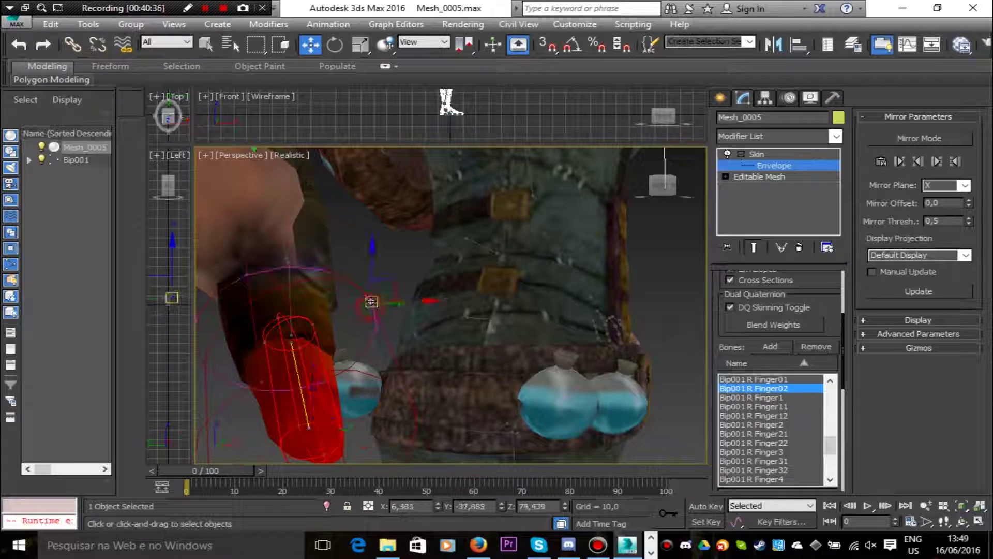
{"action": "left_click", "coordinate": [348, 312]}
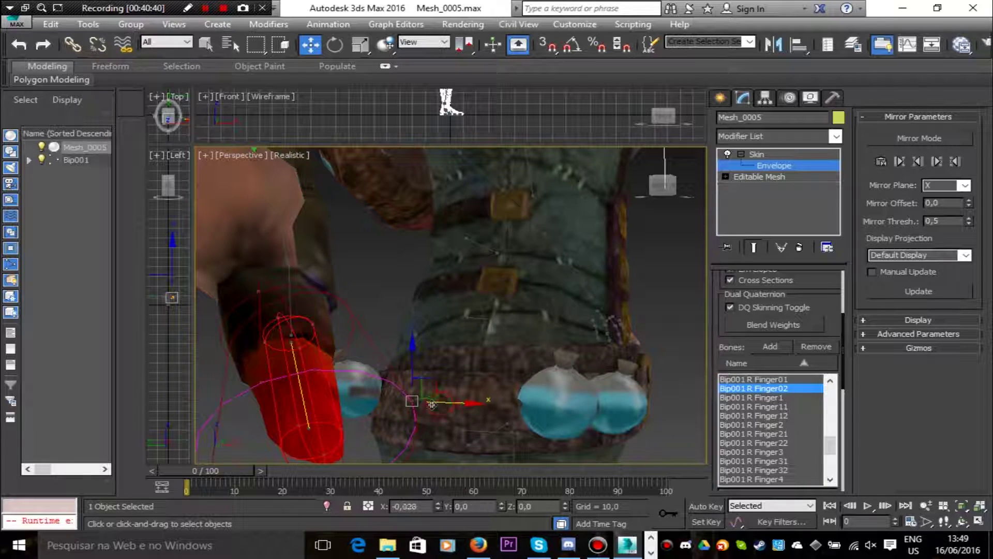
{"action": "left_click", "coordinate": [329, 252]}
{"action": "scroll", "coordinate": [329, 251], "scroll_direction": "down", "scroll_amount": 5}
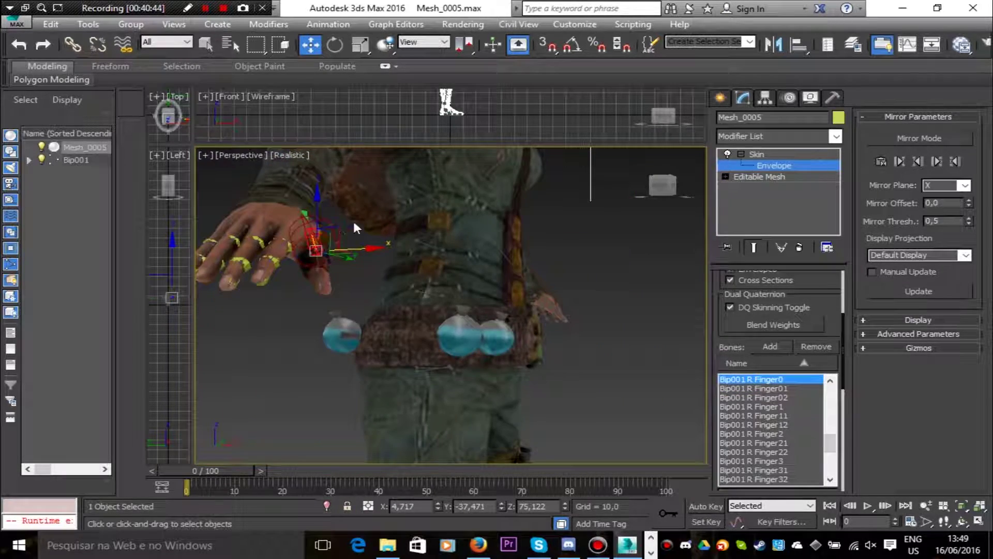
Select the Bip001 R Hand envelope and examine its influence on the palm and wrist from several angles
{"action": "left_click_drag", "start_coordinate": [668, 186], "coordinate": [595, 196]}
{"action": "middle_click_drag", "start_coordinate": [403, 259], "coordinate": [415, 309], "text": "alt"}
{"action": "left_click", "coordinate": [416, 308]}
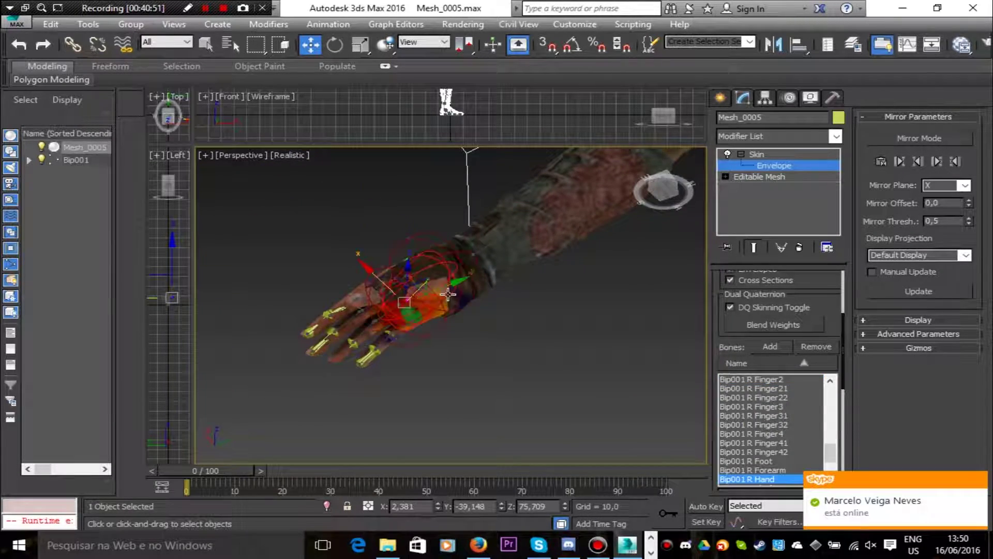
{"action": "scroll", "coordinate": [437, 286], "scroll_direction": "up", "scroll_amount": 5}
{"action": "scroll", "coordinate": [437, 287], "scroll_direction": "down", "scroll_amount": 5}
{"action": "left_click_drag", "start_coordinate": [664, 189], "coordinate": [678, 202]}
{"action": "middle_click_drag", "start_coordinate": [436, 196], "coordinate": [462, 311], "text": "alt"}
Select the Bip001 R Forearm envelope and shrink its outer boundary at the wrist
{"action": "left_click", "coordinate": [380, 304]}
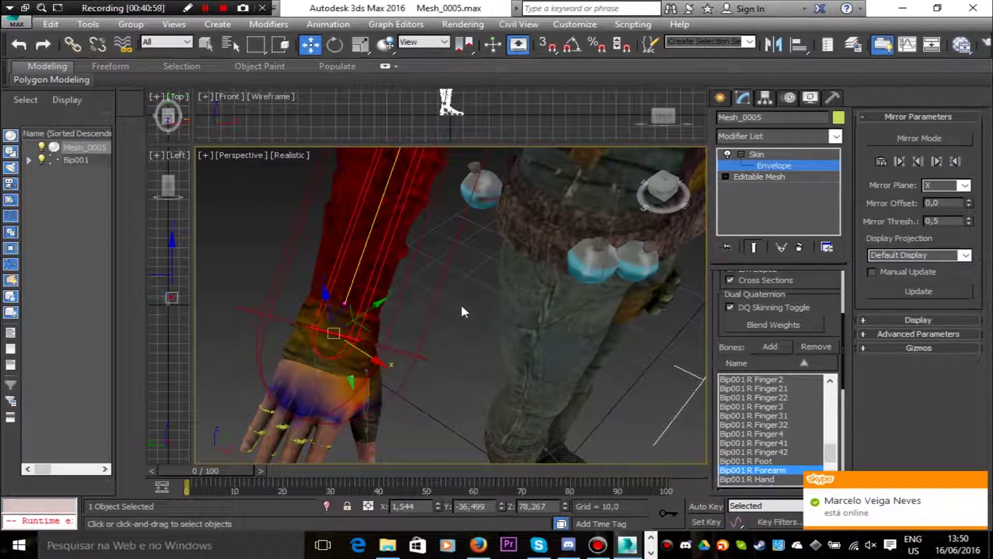
{"action": "left_click", "coordinate": [417, 356]}
{"action": "left_click_drag", "start_coordinate": [446, 372], "coordinate": [409, 347]}
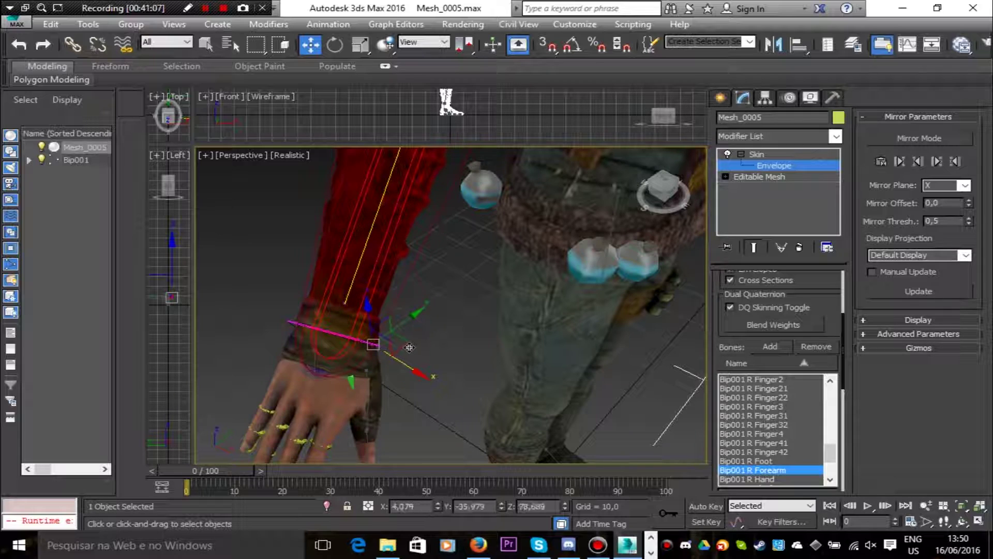
{"action": "left_click_drag", "start_coordinate": [664, 188], "coordinate": [704, 185]}
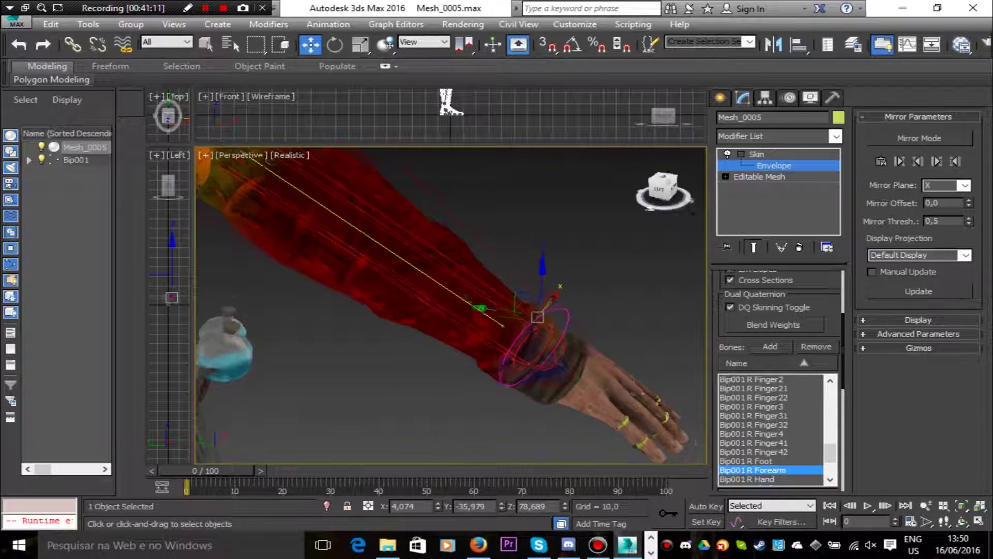
Reposition the elbow end of the Bip001 R Forearm envelope to about X -3,316, Y -23,652, Z 88,991
{"action": "middle_click_drag", "start_coordinate": [546, 173], "coordinate": [618, 271]}
{"action": "scroll", "coordinate": [556, 284], "scroll_direction": "down", "scroll_amount": 4}
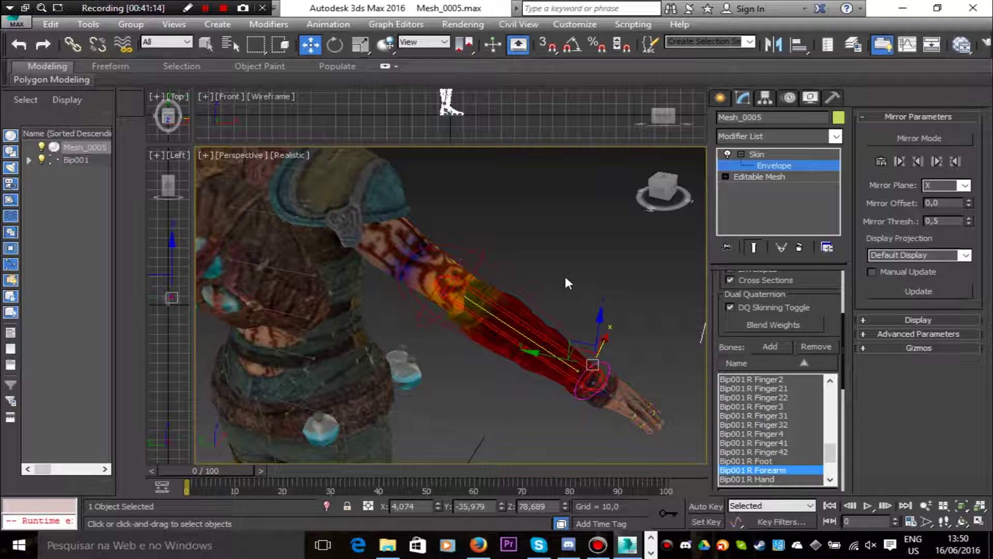
{"action": "left_click", "coordinate": [465, 295]}
{"action": "left_click_drag", "start_coordinate": [410, 284], "coordinate": [421, 286]}
{"action": "left_click_drag", "start_coordinate": [463, 256], "coordinate": [463, 265]}
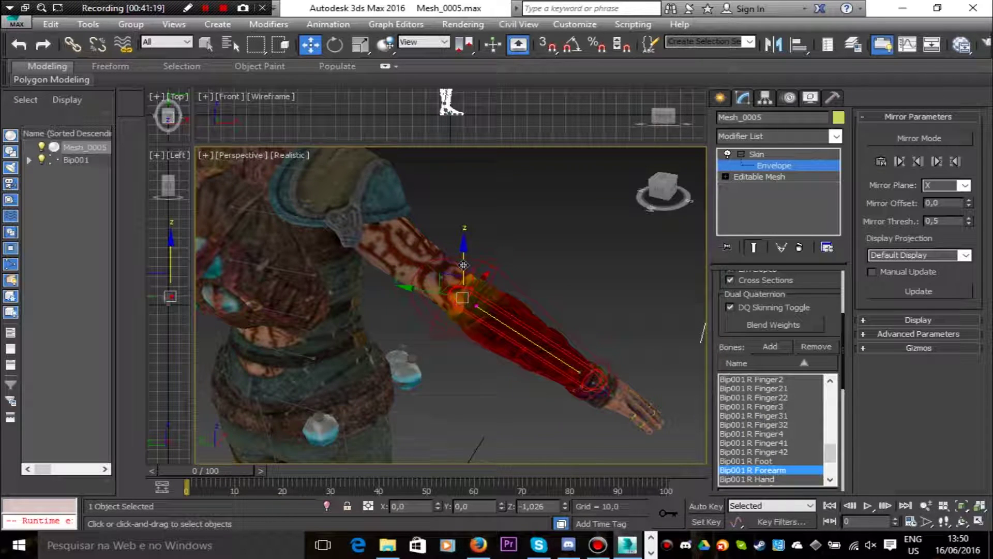
Move the elbow end of the Bip001 R UpperArm envelope up the arm and compare its influence with the Bip001 R Forearm envelope
{"action": "left_click", "coordinate": [420, 292]}
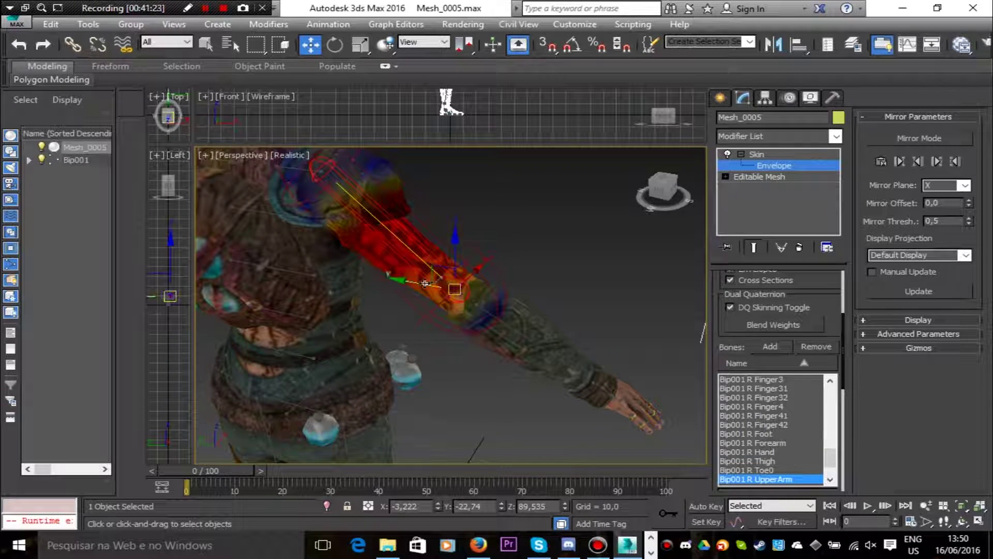
{"action": "left_click_drag", "start_coordinate": [447, 263], "coordinate": [413, 273]}
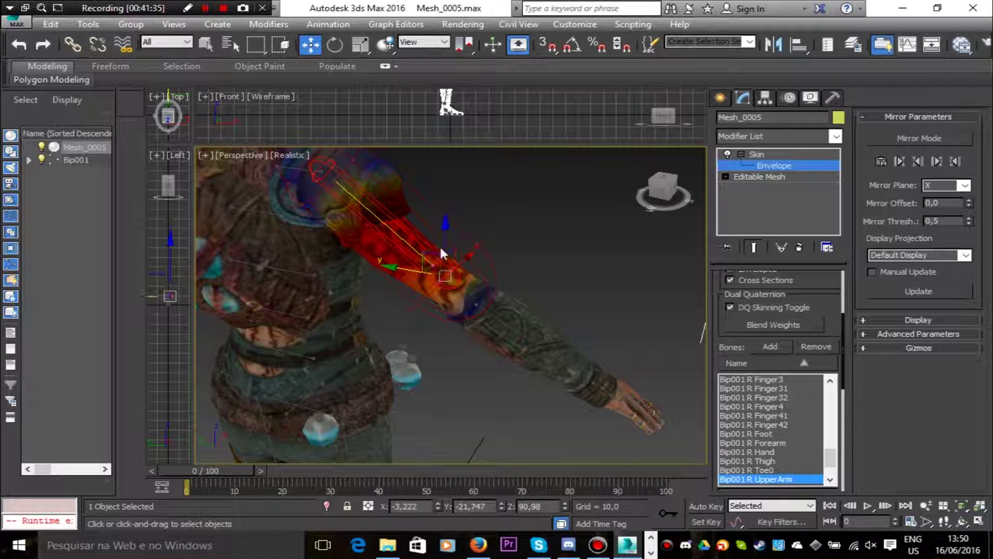
{"action": "left_click_drag", "start_coordinate": [445, 245], "coordinate": [447, 251]}
{"action": "left_click", "coordinate": [493, 317]}
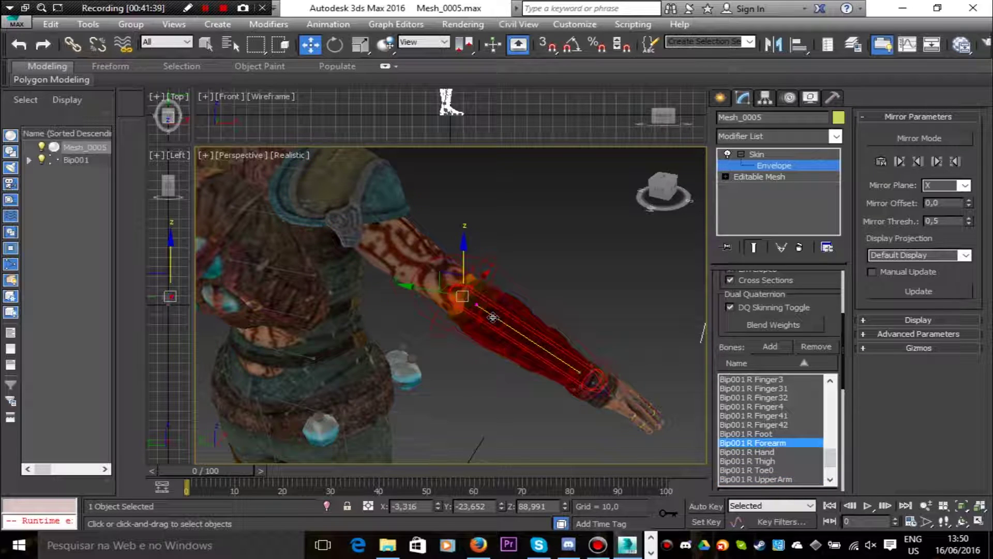
{"action": "left_click", "coordinate": [384, 218]}
Select the Bip001 R Clavicle envelope and shrink its outer boundary at the neck end
{"action": "left_click_drag", "start_coordinate": [665, 191], "coordinate": [575, 204]}
{"action": "middle_click_drag", "start_coordinate": [535, 292], "coordinate": [433, 301]}
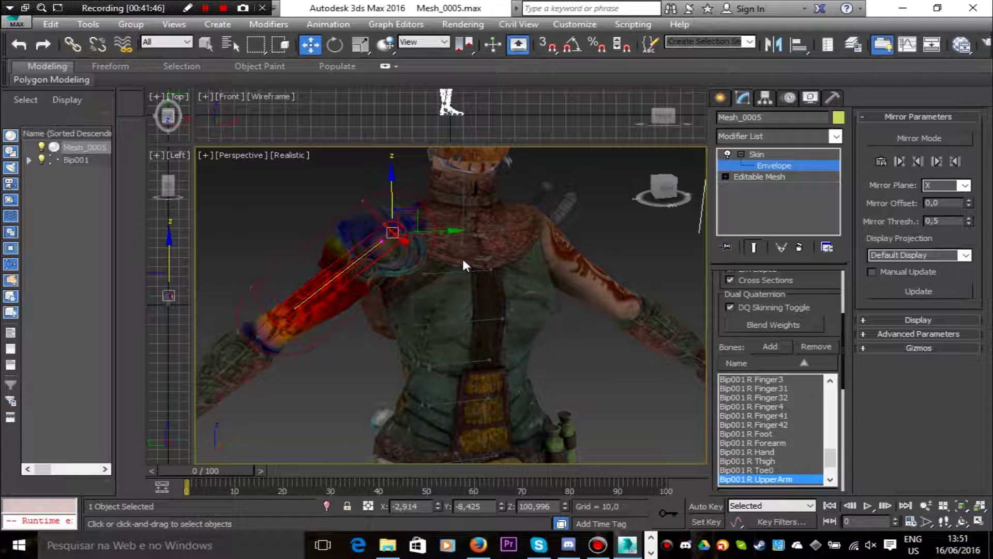
{"action": "left_click", "coordinate": [431, 234]}
{"action": "left_click", "coordinate": [389, 231]}
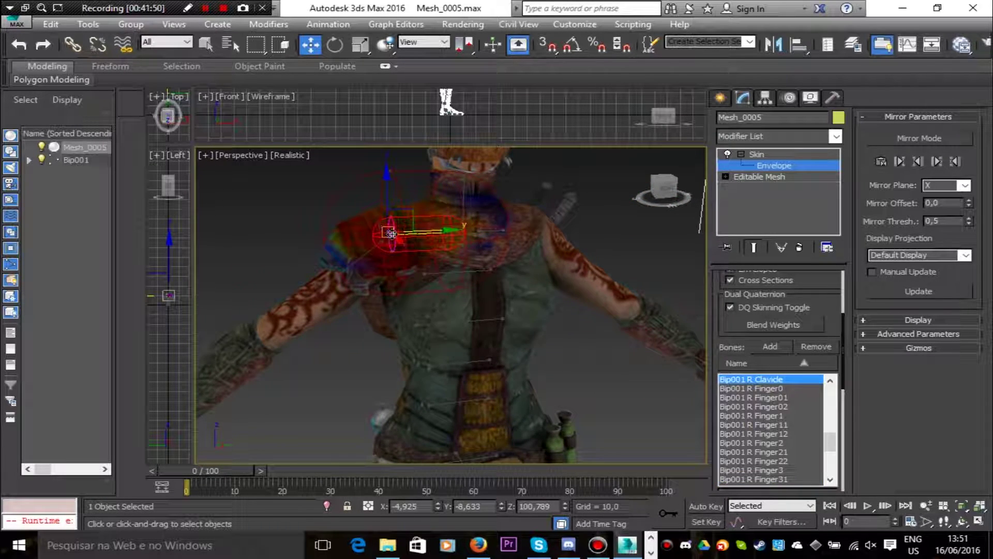
{"action": "left_click_drag", "start_coordinate": [431, 229], "coordinate": [425, 230]}
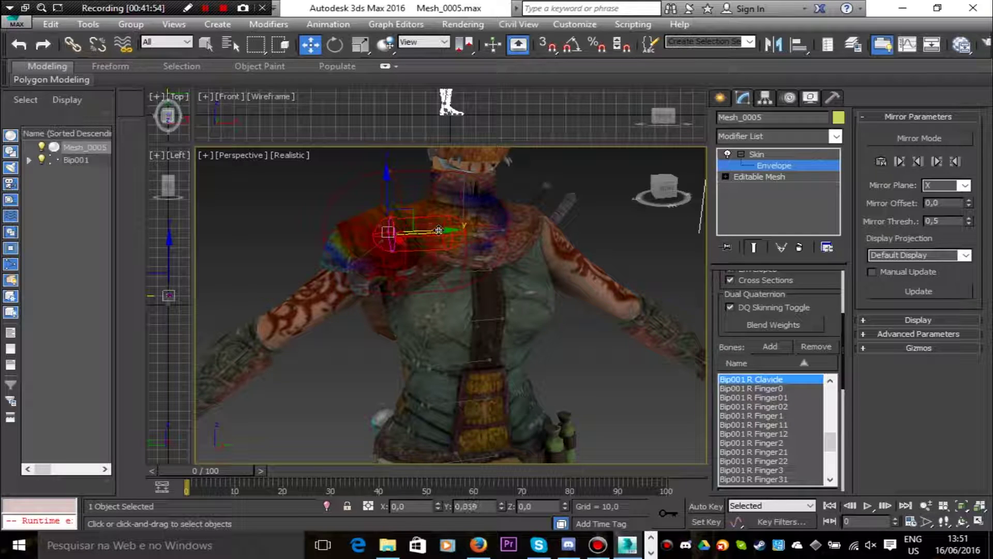
{"action": "left_click", "coordinate": [449, 170]}
{"action": "left_click_drag", "start_coordinate": [454, 149], "coordinate": [454, 173]}
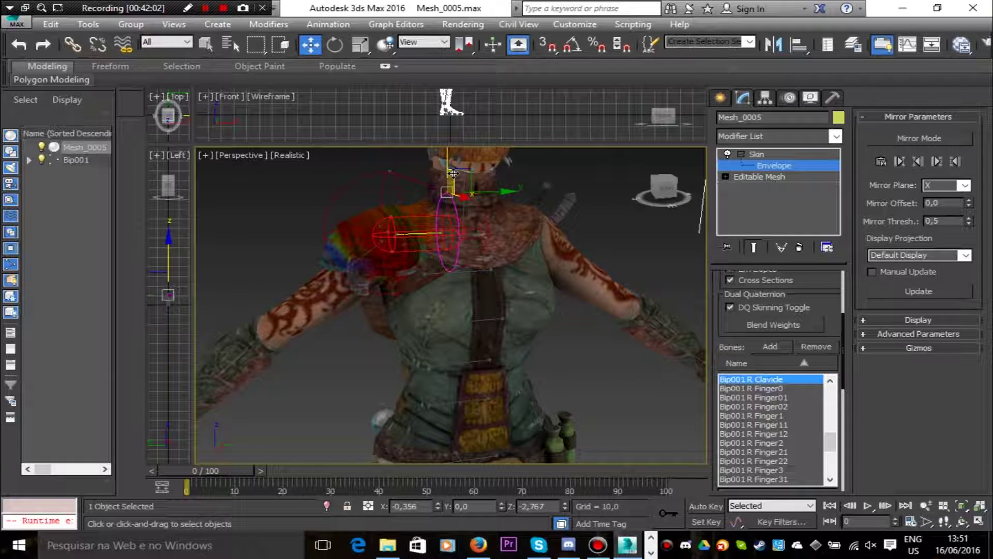
Adjust the clavicle envelope's outer boundary at the shoulder and extend its shoulder end outward over the shoulder pad
{"action": "left_click", "coordinate": [390, 171]}
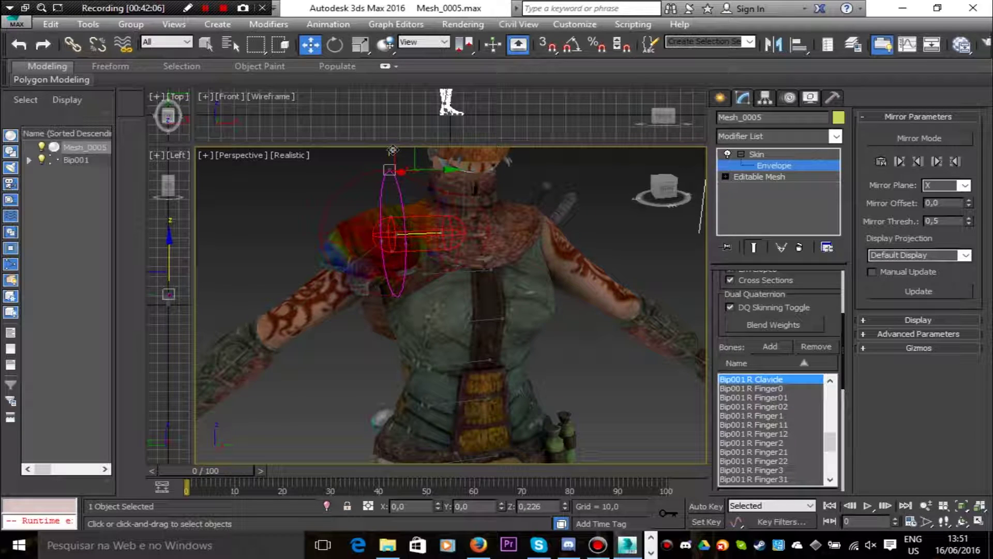
{"action": "left_click_drag", "start_coordinate": [393, 149], "coordinate": [394, 150]}
{"action": "left_click", "coordinate": [373, 234]}
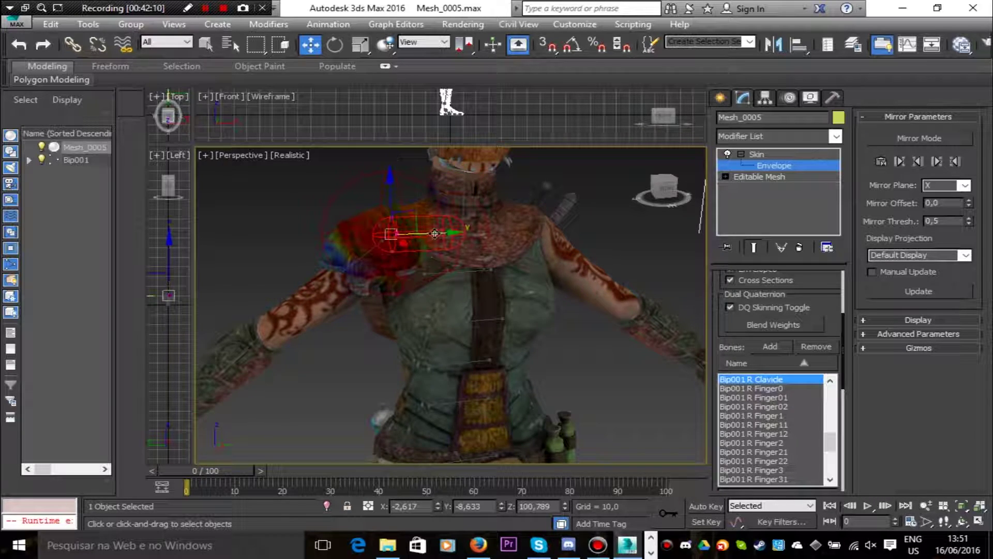
{"action": "left_click_drag", "start_coordinate": [415, 232], "coordinate": [409, 233]}
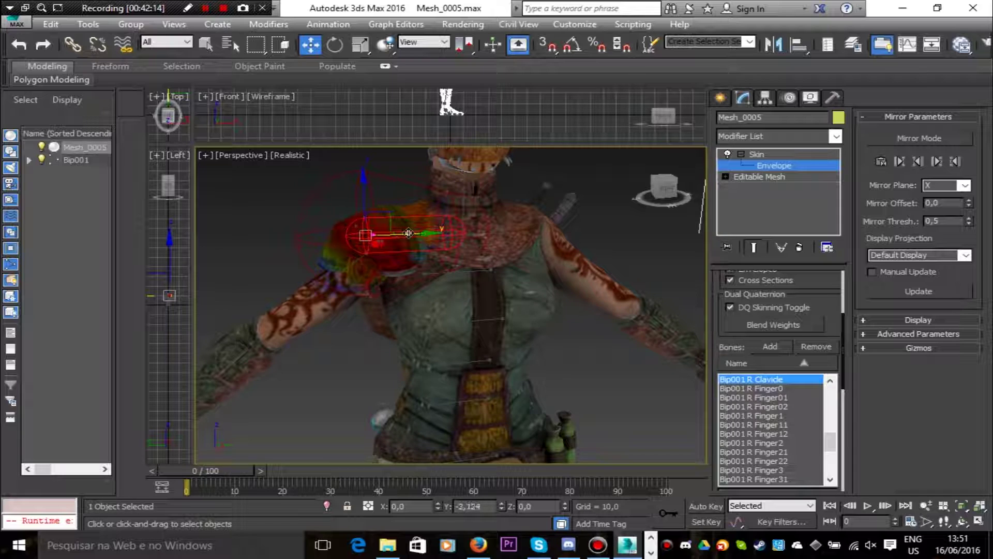
Move the shoulder end of the Bip001 R UpperArm envelope down the arm and shrink its outer boundary there
{"action": "left_click", "coordinate": [384, 252]}
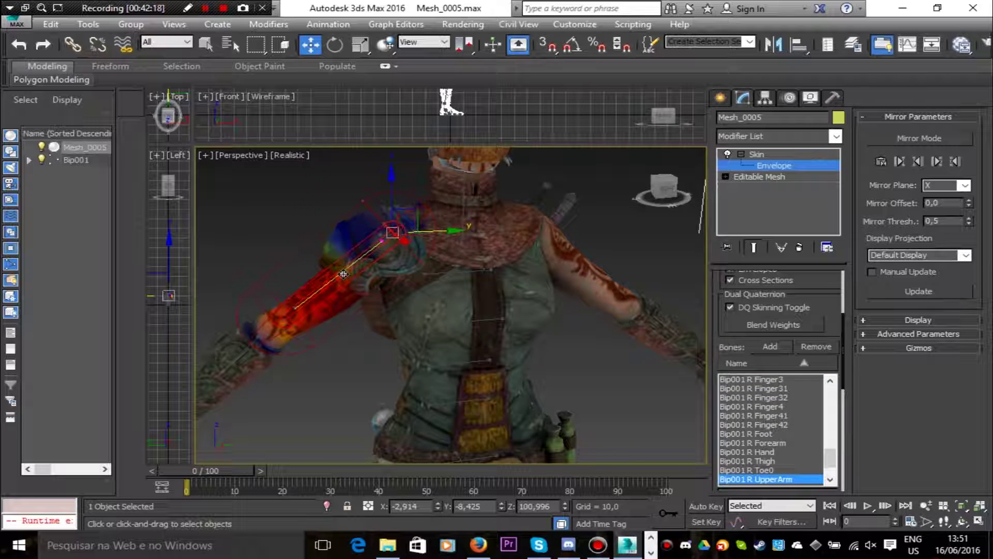
{"action": "mouse_move", "coordinate": [390, 205]}
{"action": "left_mouse_down"}
{"action": "mouse_move", "coordinate": [419, 245]}
{"action": "mouse_move", "coordinate": [382, 217]}
{"action": "left_mouse_up"}
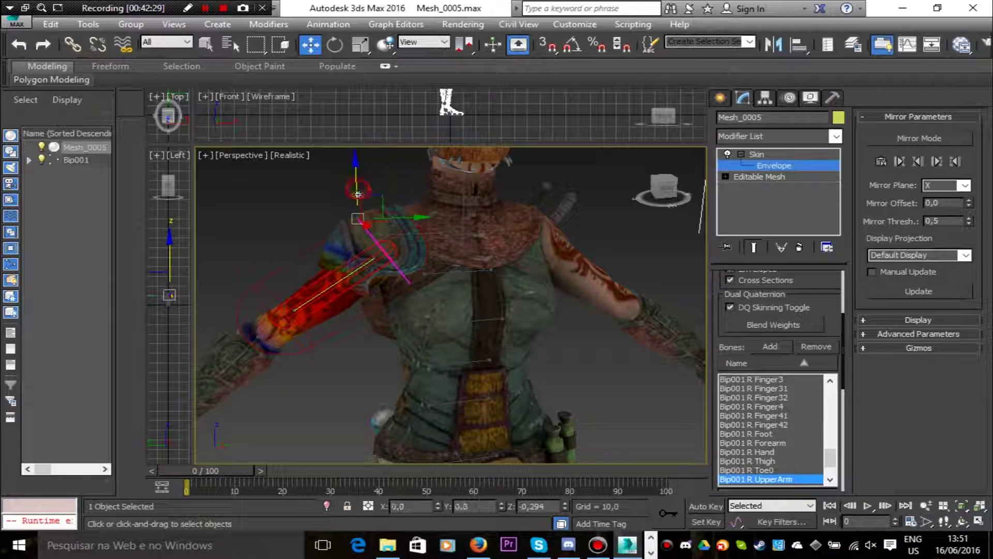
{"action": "left_click_drag", "start_coordinate": [357, 194], "coordinate": [358, 200]}
Select the Bip001 Neck envelope and shrink its outer boundary at the base of the neck
{"action": "left_click", "coordinate": [489, 269]}
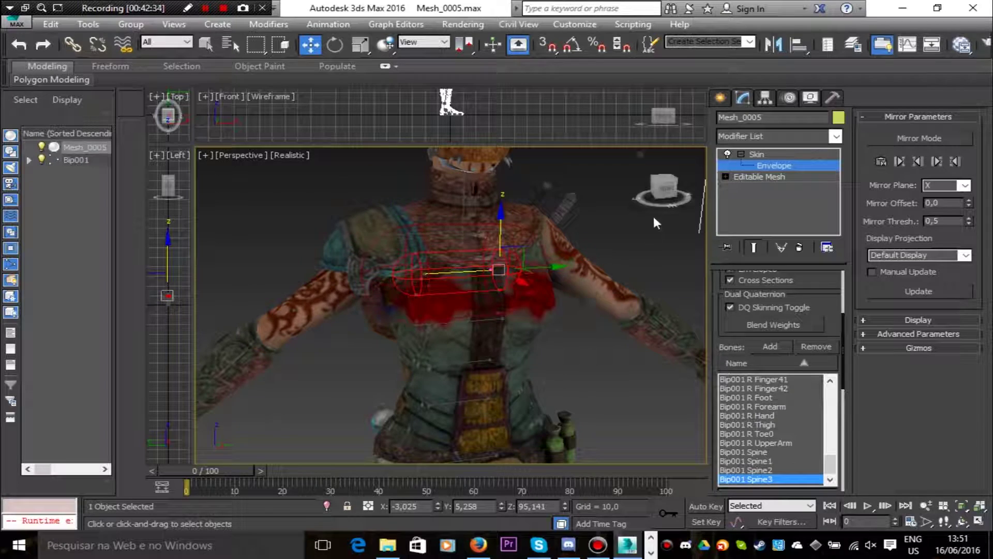
{"action": "left_click_drag", "start_coordinate": [658, 195], "coordinate": [673, 199]}
{"action": "left_click", "coordinate": [494, 249]}
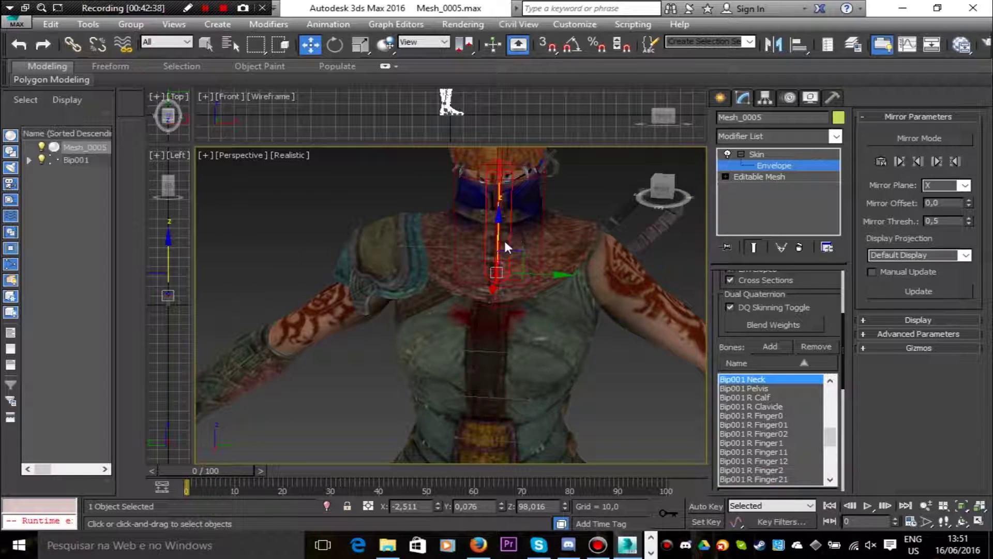
{"action": "left_click", "coordinate": [537, 279]}
{"action": "left_click_drag", "start_coordinate": [579, 273], "coordinate": [569, 274]}
Move both ends of the Bip001 Spine3 envelope forward in the chest, placing the left-side end at about X -1,949
{"action": "left_click", "coordinate": [544, 295]}
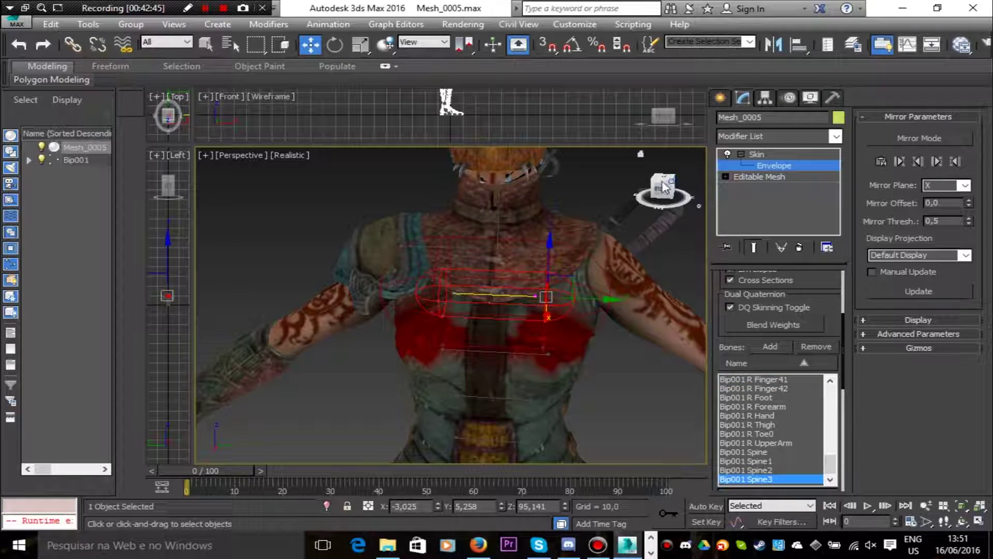
{"action": "left_click_drag", "start_coordinate": [663, 191], "coordinate": [686, 222]}
{"action": "middle_click_drag", "start_coordinate": [536, 455], "coordinate": [507, 323], "text": "alt"}
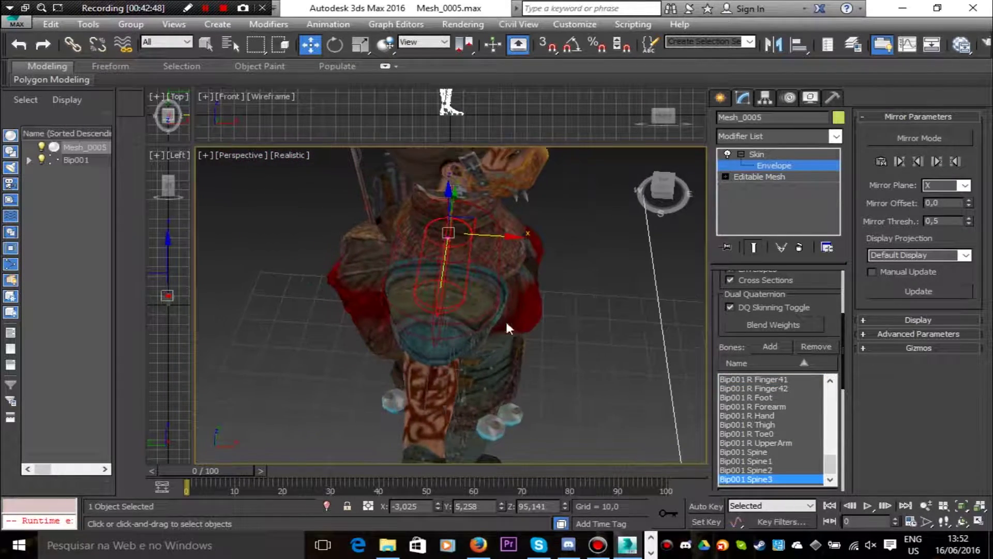
{"action": "left_click", "coordinate": [441, 287]}
{"action": "left_click_drag", "start_coordinate": [474, 292], "coordinate": [486, 292]}
{"action": "left_click", "coordinate": [448, 247]}
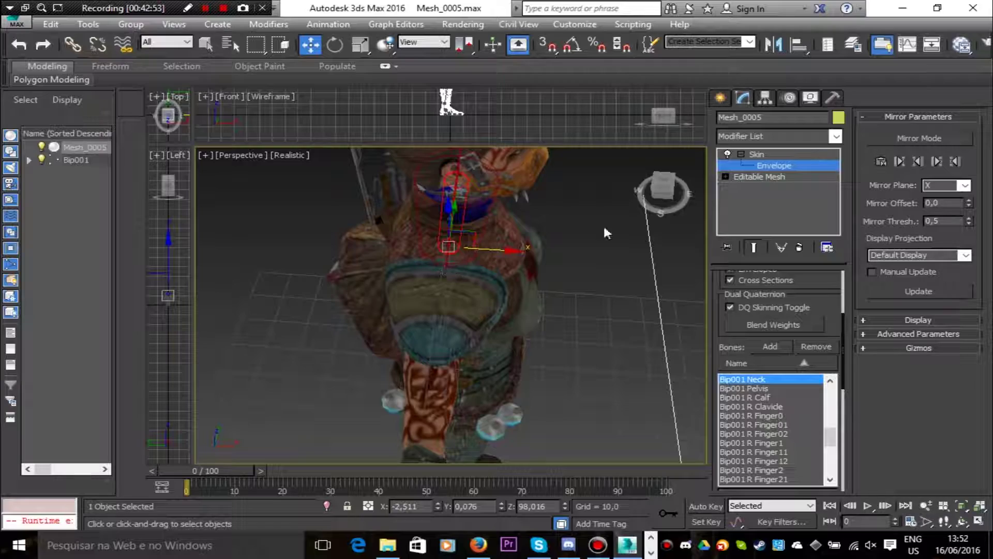
{"action": "left_click_drag", "start_coordinate": [662, 191], "coordinate": [600, 163]}
{"action": "left_click", "coordinate": [576, 333]}
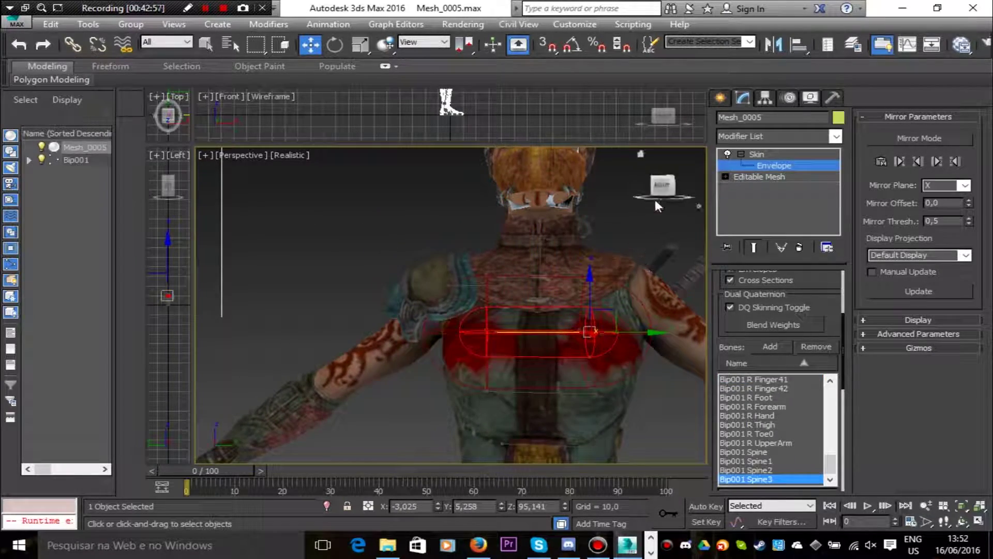
{"action": "left_click_drag", "start_coordinate": [655, 200], "coordinate": [521, 232]}
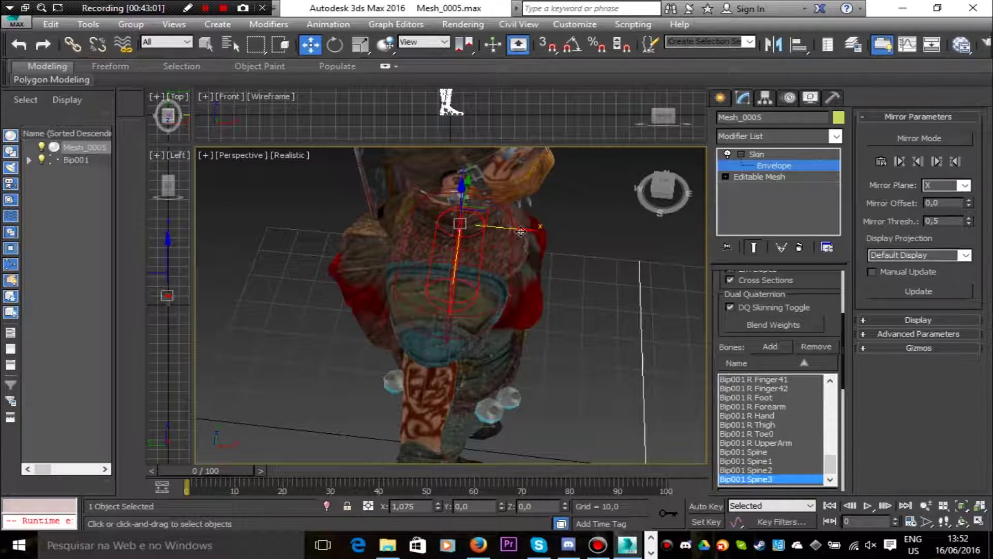
Adjust the outer boundaries at both ends of the Bip001 Spine3 envelope around the upper chest
{"action": "left_click", "coordinate": [513, 227]}
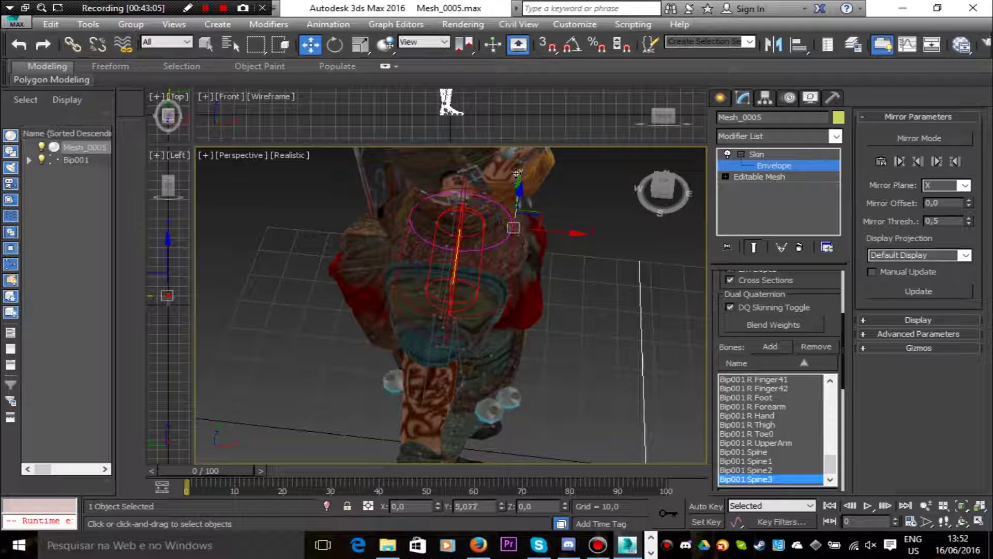
{"action": "left_click_drag", "start_coordinate": [553, 231], "coordinate": [554, 233]}
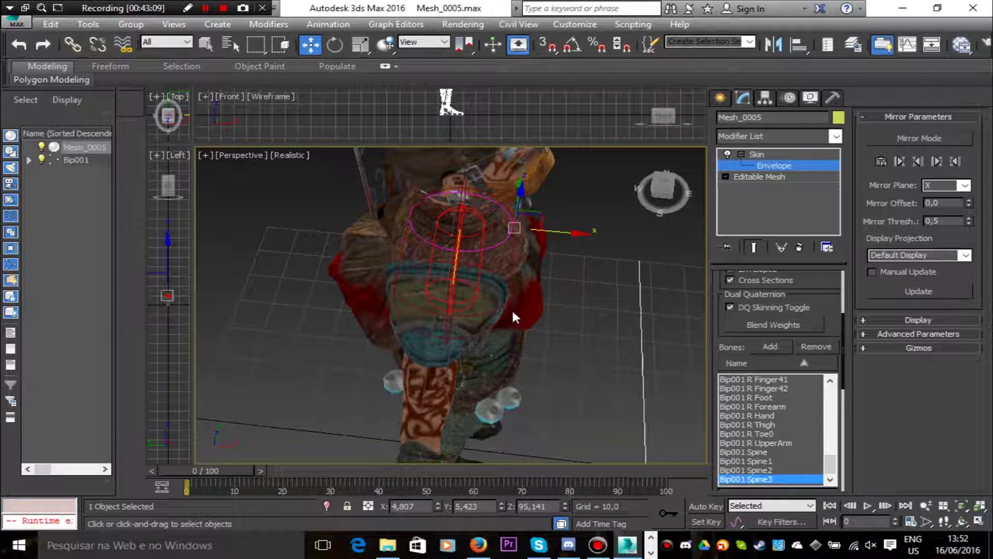
{"action": "left_click", "coordinate": [514, 295]}
{"action": "left_click_drag", "start_coordinate": [536, 299], "coordinate": [536, 300]}
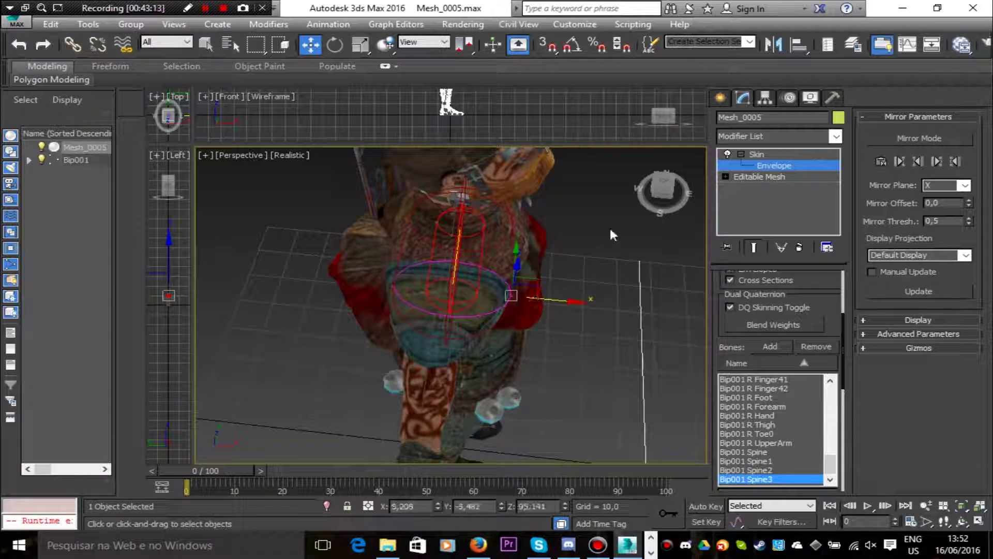
Move the left-side end of the Bip001 Spine3 envelope inward to about Y 4,27
{"action": "left_click_drag", "start_coordinate": [663, 189], "coordinate": [622, 170]}
{"action": "left_click", "coordinate": [578, 335]}
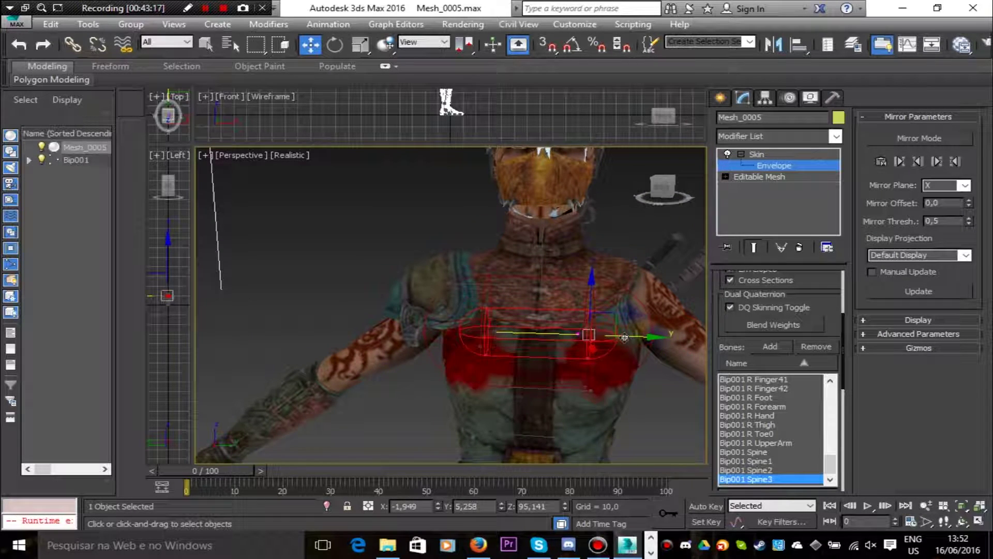
{"action": "left_click_drag", "start_coordinate": [619, 337], "coordinate": [616, 337]}
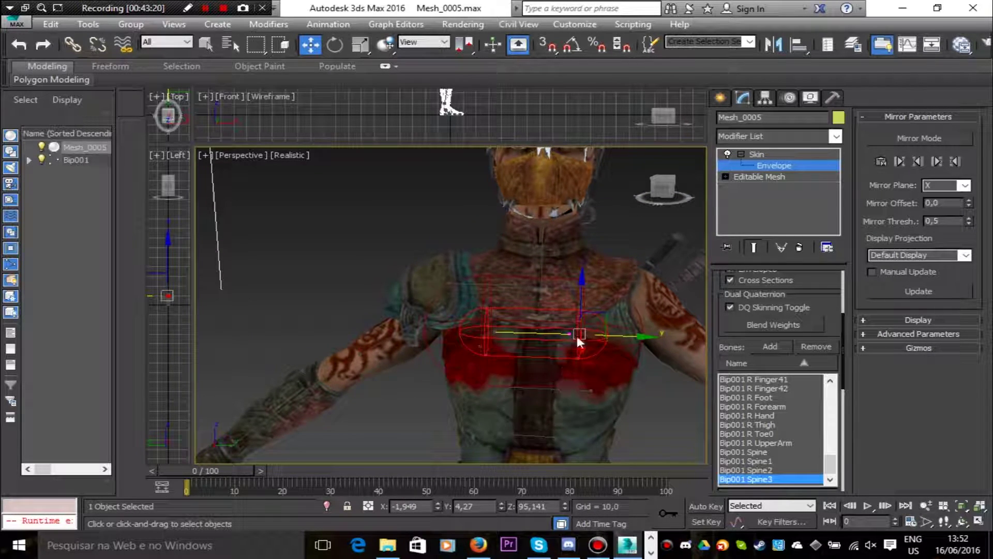
Select the Bip001 Spine2 envelope and move both of its ends inward, placing the left-side end at about Y 6,253
{"action": "left_click", "coordinate": [556, 389]}
{"action": "left_click", "coordinate": [477, 386]}
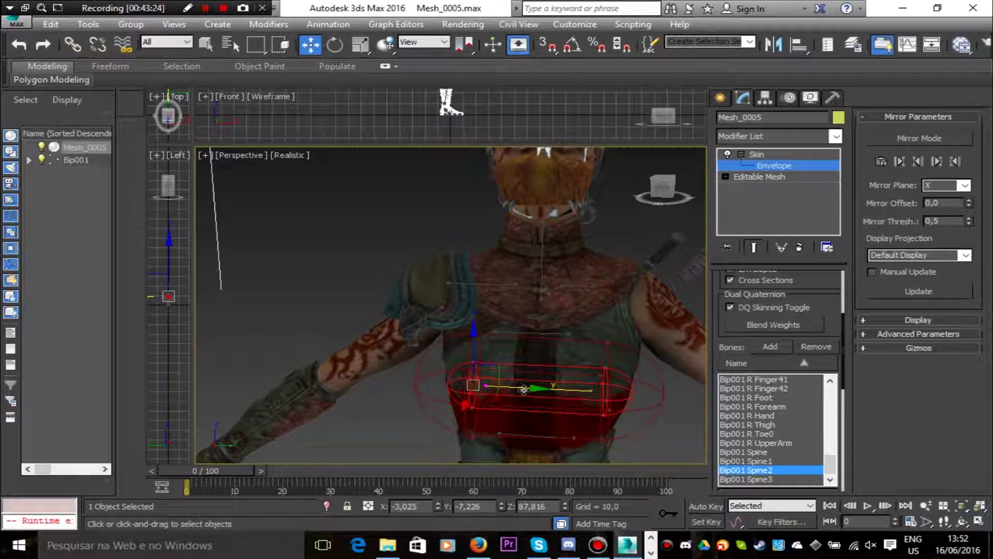
{"action": "left_click_drag", "start_coordinate": [522, 389], "coordinate": [532, 390]}
{"action": "left_click", "coordinate": [591, 391]}
{"action": "left_click_drag", "start_coordinate": [646, 393], "coordinate": [635, 393]}
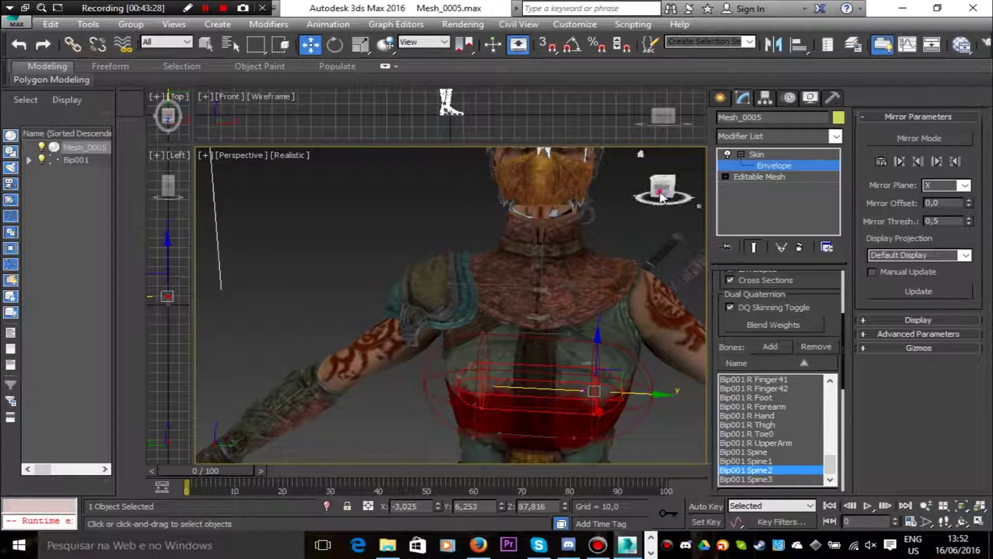
Move both ends of the Bip001 Spine2 envelope forward in the torso, placing the left-side end at about X -1,989
{"action": "left_click_drag", "start_coordinate": [663, 187], "coordinate": [704, 220]}
{"action": "left_click_drag", "start_coordinate": [498, 229], "coordinate": [506, 229]}
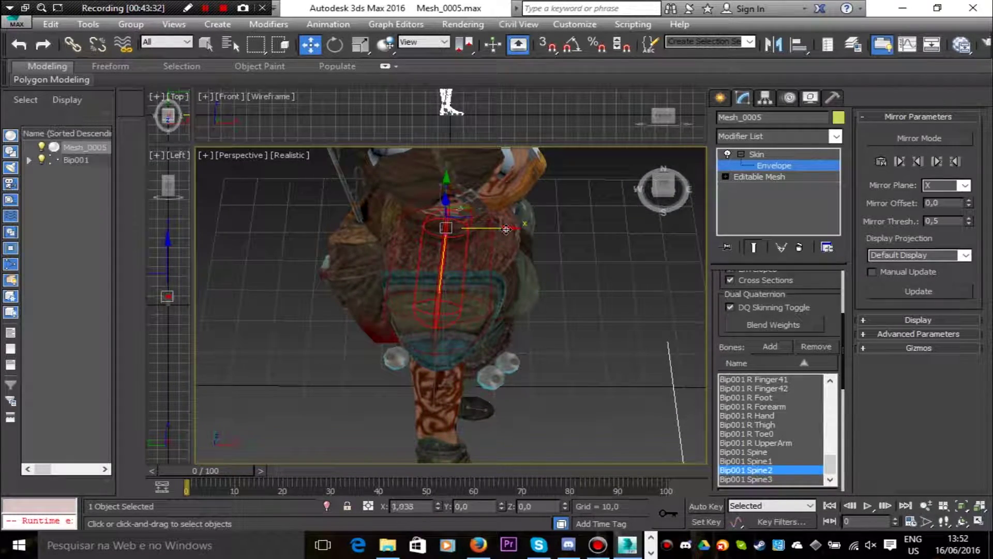
{"action": "left_click", "coordinate": [441, 304]}
{"action": "left_click_drag", "start_coordinate": [648, 199], "coordinate": [650, 171]}
{"action": "left_click", "coordinate": [524, 397]}
{"action": "left_click_drag", "start_coordinate": [480, 403], "coordinate": [485, 406]}
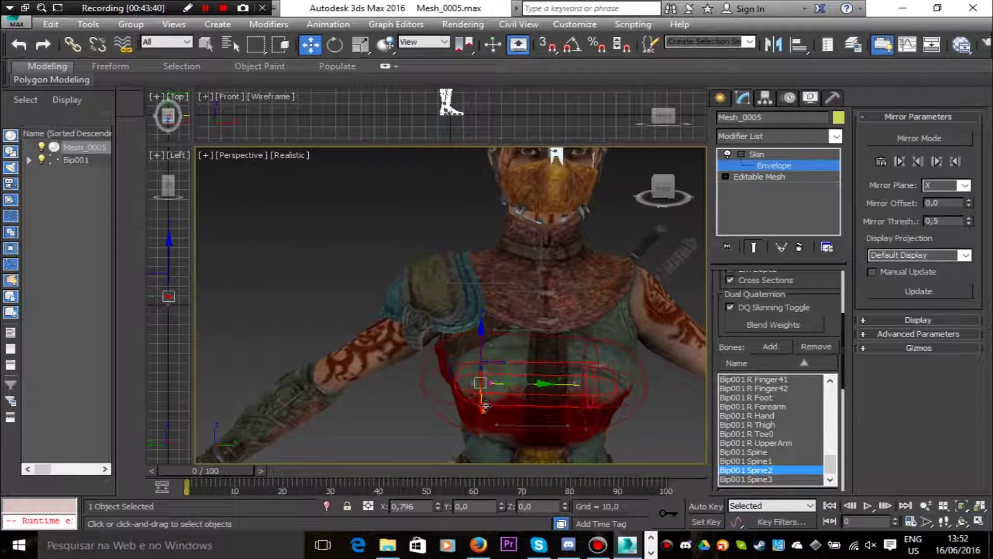
Select the Bip001 Spine3 envelope and move its right-side end inward to about Y -5,124
{"action": "left_click", "coordinate": [543, 330]}
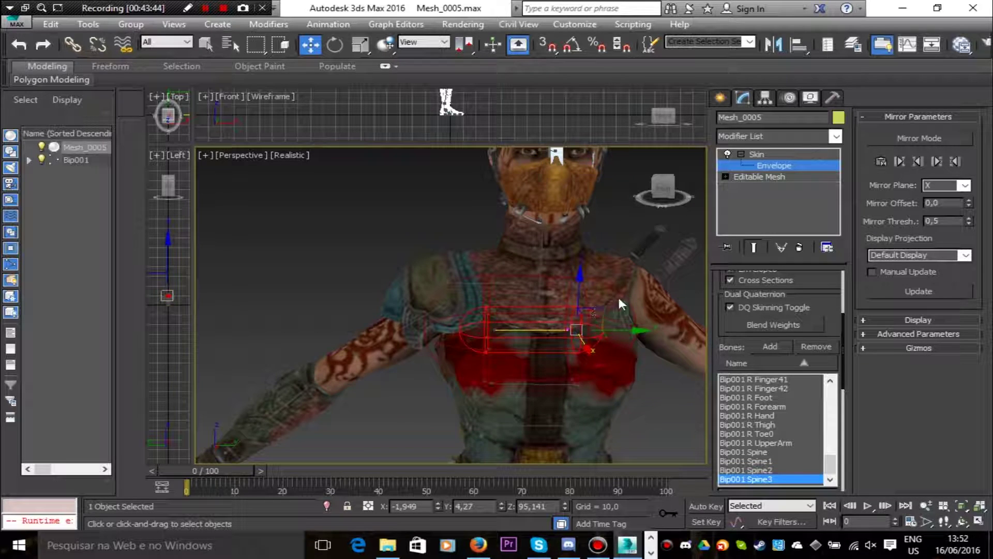
{"action": "middle_click_drag", "start_coordinate": [642, 356], "coordinate": [576, 356]}
{"action": "left_click", "coordinate": [408, 325]}
{"action": "left_click_drag", "start_coordinate": [447, 325], "coordinate": [450, 325]}
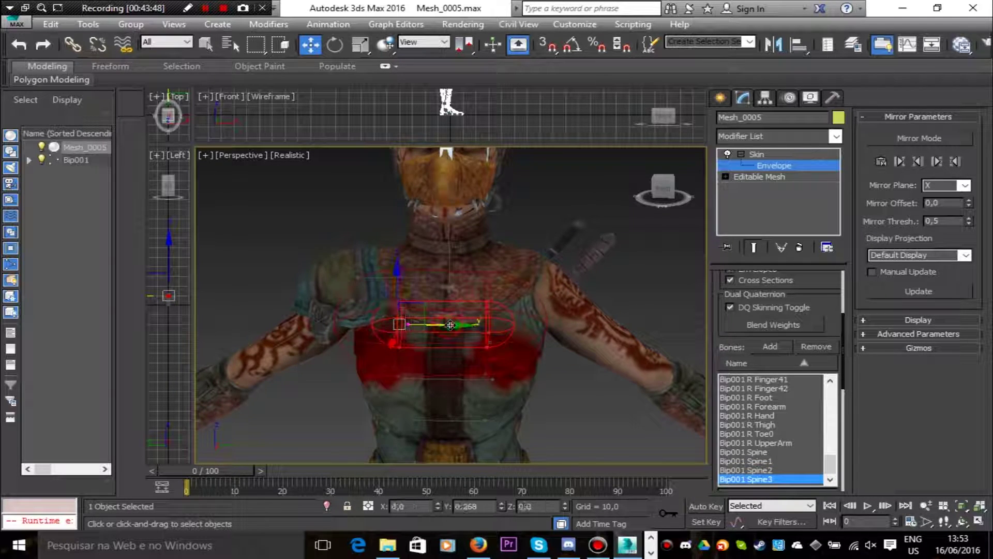
Fine-tune the outer boundaries at both ends of the Bip001 Spine3 envelope and raise the lower end of the Bip001 Neck envelope
{"action": "left_click", "coordinate": [488, 271]}
{"action": "left_click_drag", "start_coordinate": [489, 241], "coordinate": [489, 237]}
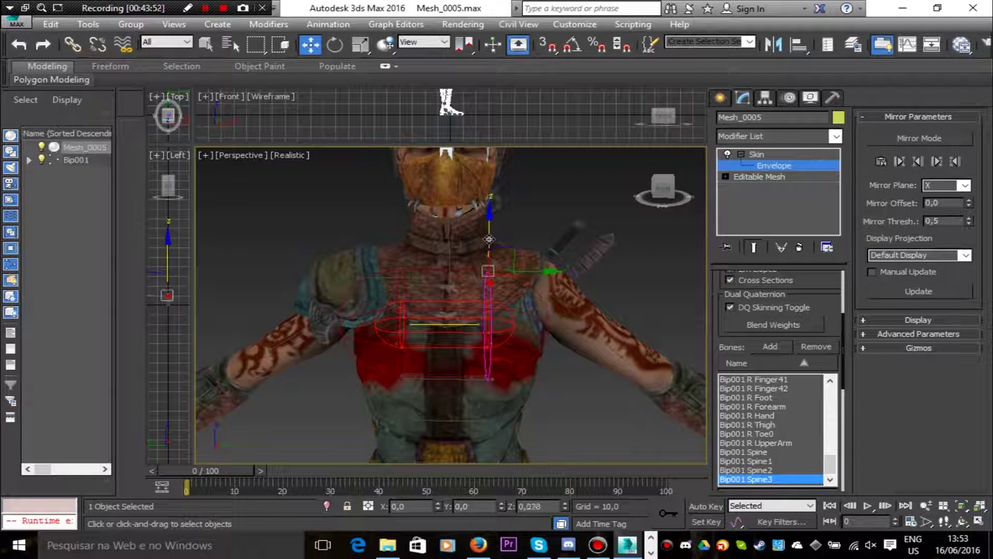
{"action": "left_click", "coordinate": [403, 271]}
{"action": "left_click_drag", "start_coordinate": [400, 226], "coordinate": [400, 229]}
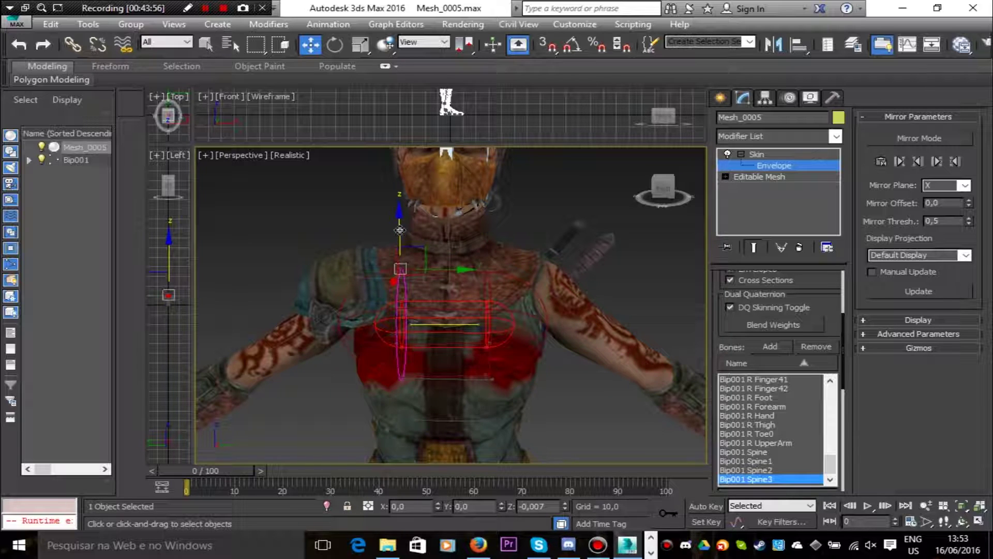
{"action": "left_click", "coordinate": [450, 313]}
{"action": "left_click_drag", "start_coordinate": [446, 270], "coordinate": [448, 263]}
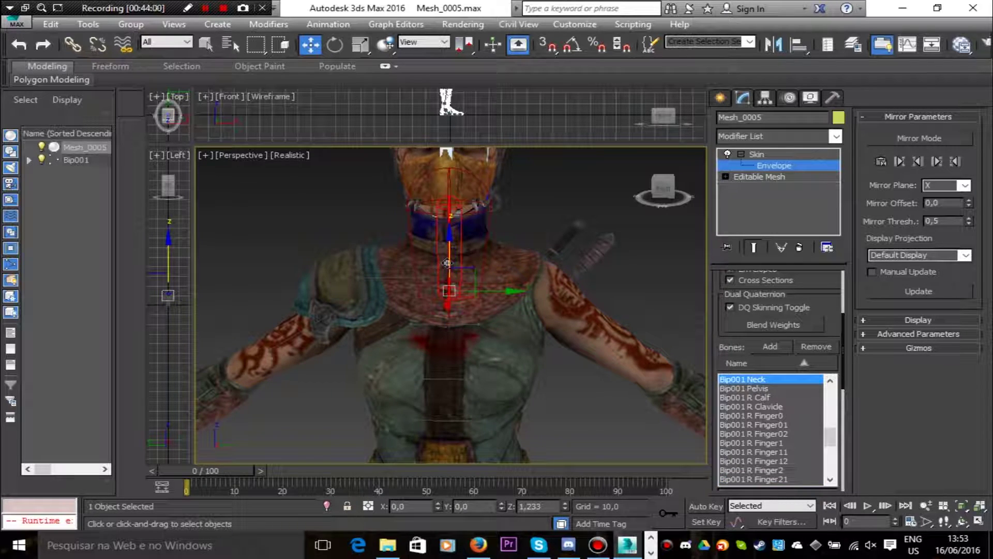
Move the Bip001 Spine3 envelope's ends forward, to about X -0,882 on the left side and X -1,216 on the right
{"action": "left_click", "coordinate": [453, 324]}
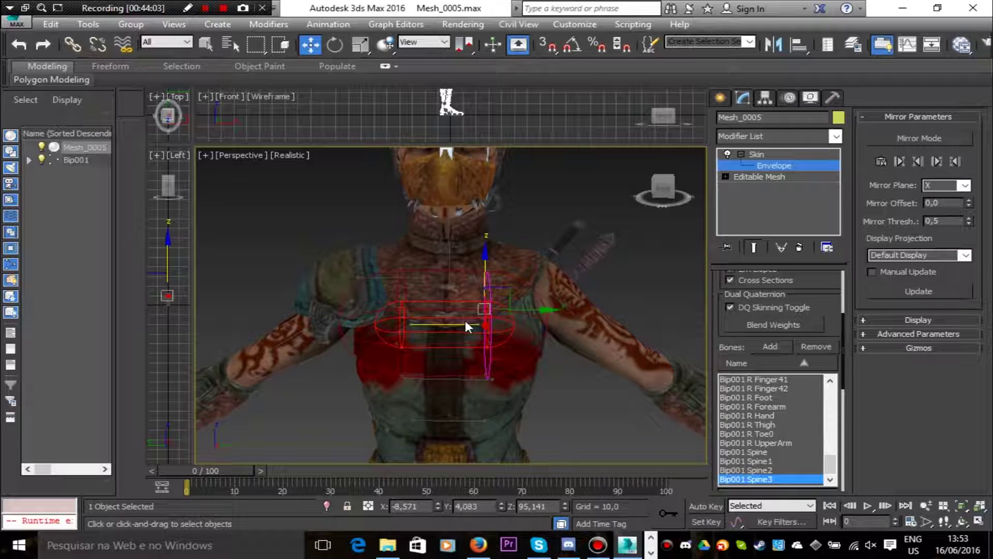
{"action": "left_click_drag", "start_coordinate": [658, 195], "coordinate": [661, 201]}
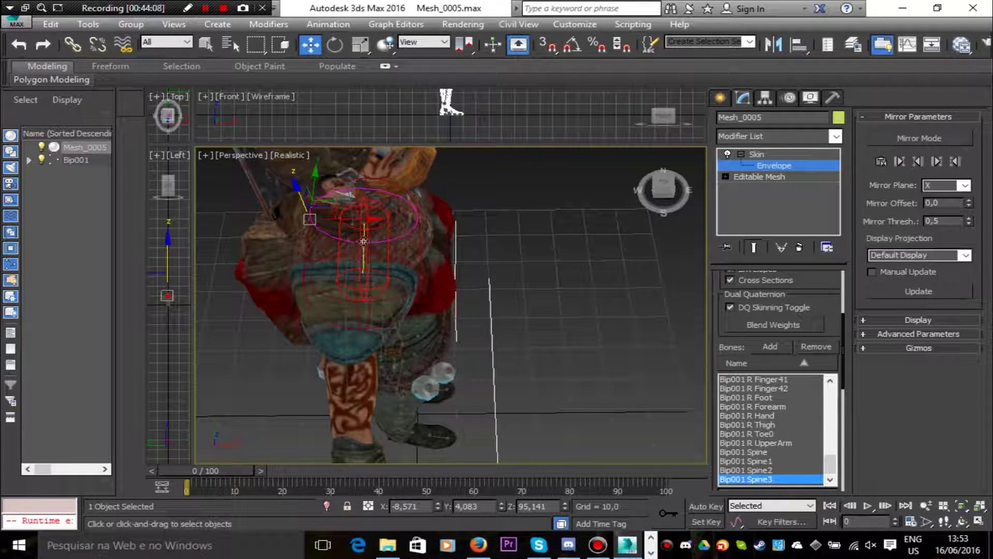
{"action": "left_click", "coordinate": [364, 218]}
{"action": "left_click_drag", "start_coordinate": [399, 218], "coordinate": [409, 219]}
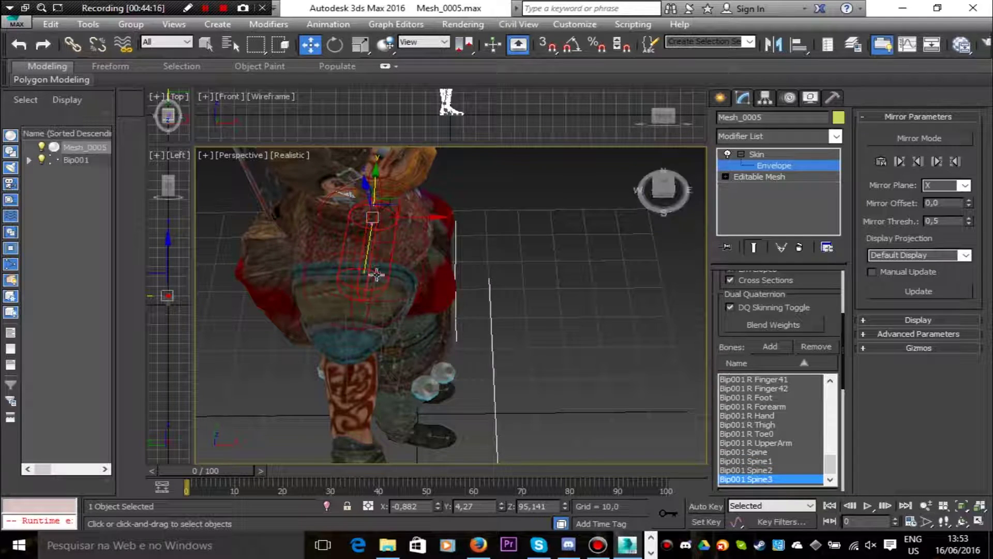
{"action": "left_click", "coordinate": [367, 278]}
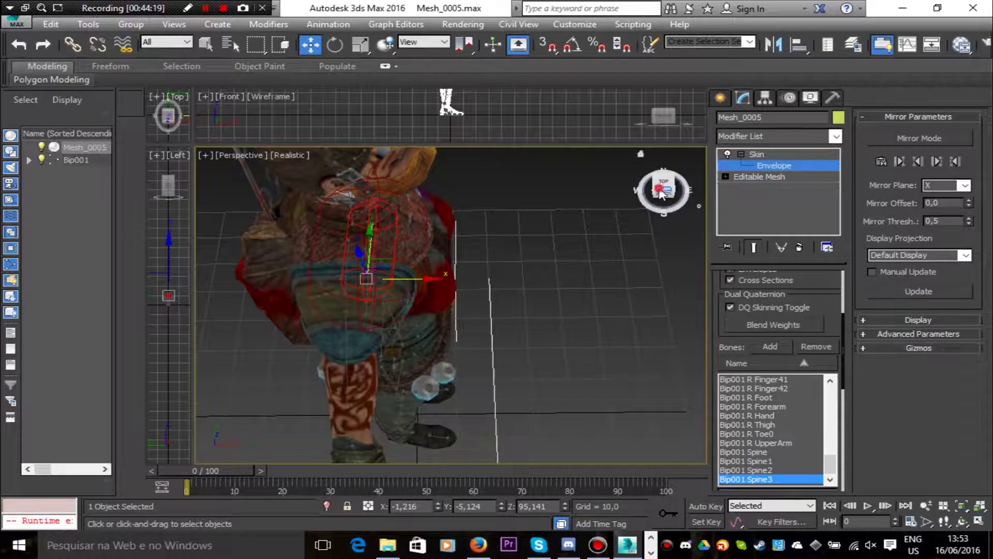
{"action": "left_click", "coordinate": [687, 191]}
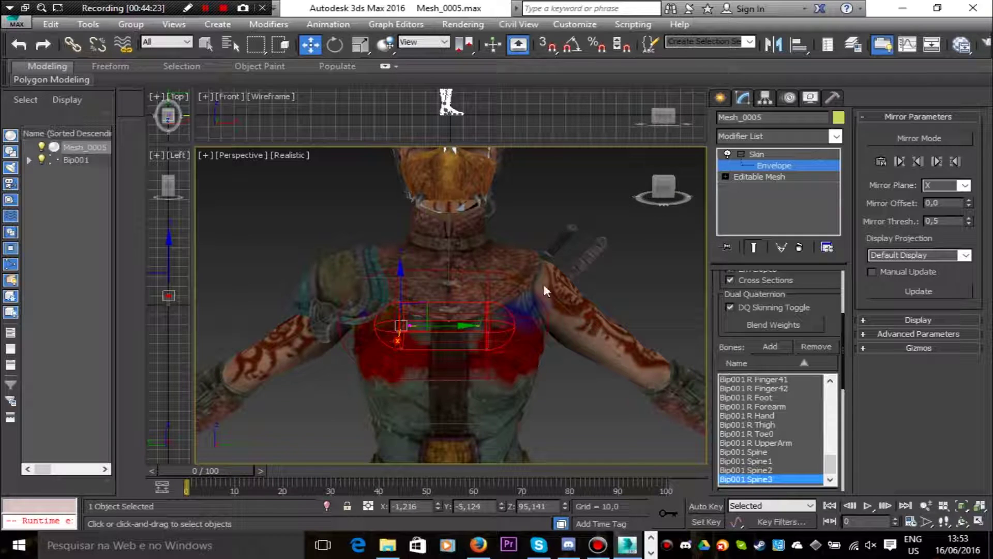
Move the right-side end of the Bip001 Spine3 envelope inward to about Y -4,008 and raise the outer boundaries at both ends
{"action": "left_click_drag", "start_coordinate": [459, 325], "coordinate": [469, 324]}
{"action": "left_click", "coordinate": [410, 271]}
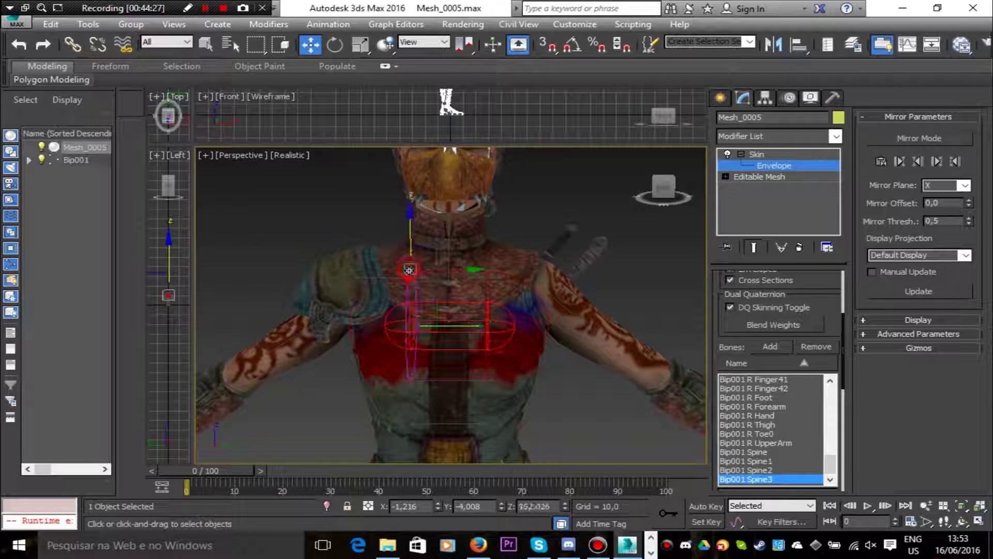
{"action": "left_click_drag", "start_coordinate": [410, 246], "coordinate": [410, 236]}
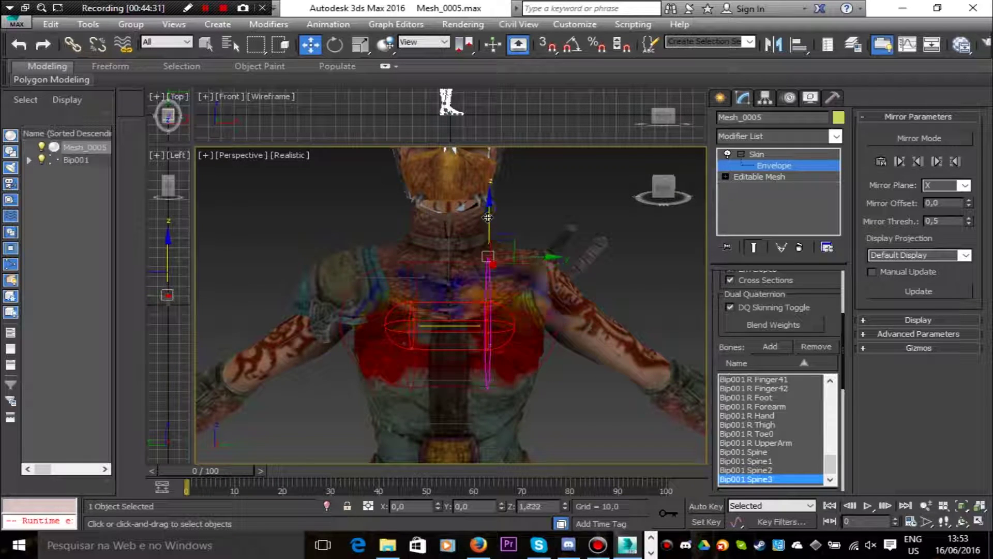
Raise the lower end of the Bip001 Neck envelope again and check the influence of the clavicle and spine envelopes
{"action": "left_click", "coordinate": [452, 273]}
{"action": "left_click_drag", "start_coordinate": [451, 266], "coordinate": [455, 254]}
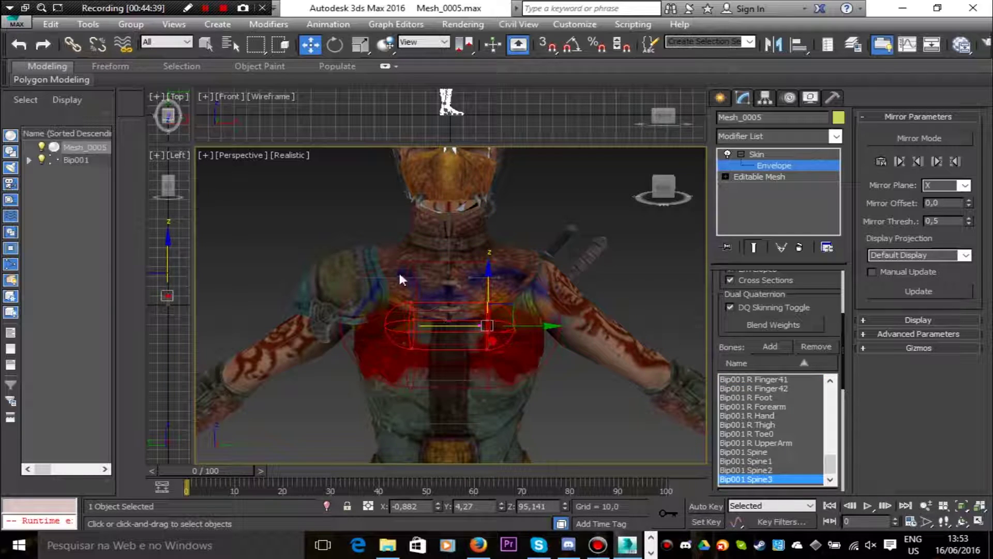
{"action": "left_click", "coordinate": [398, 276]}
{"action": "left_click", "coordinate": [488, 277]}
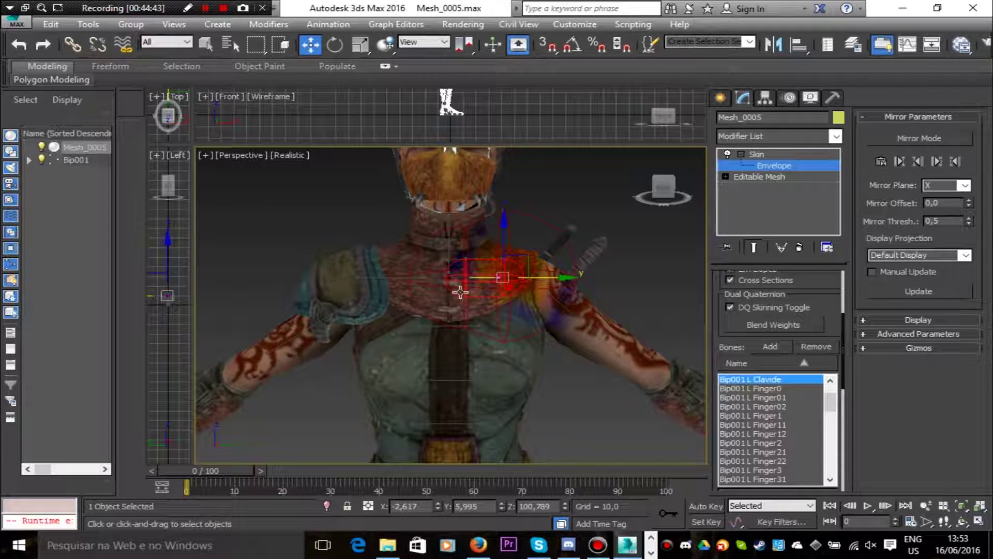
{"action": "left_click", "coordinate": [447, 325]}
{"action": "left_click", "coordinate": [465, 380]}
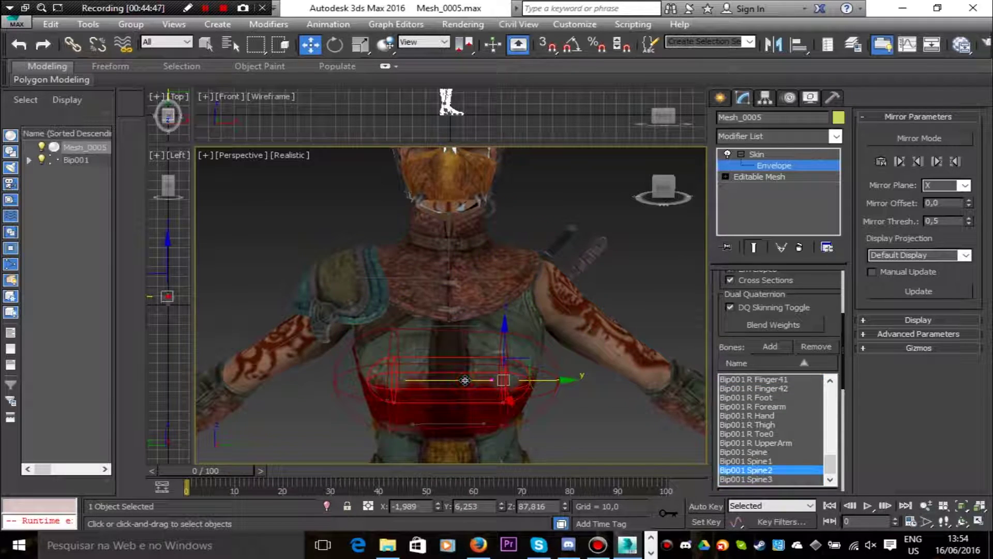
{"action": "left_click", "coordinate": [466, 422]}
Enlarge the inner and outer boundaries at both ends of the Bip001 Spine3 envelope to cover more of the upper chest
{"action": "left_click", "coordinate": [462, 326]}
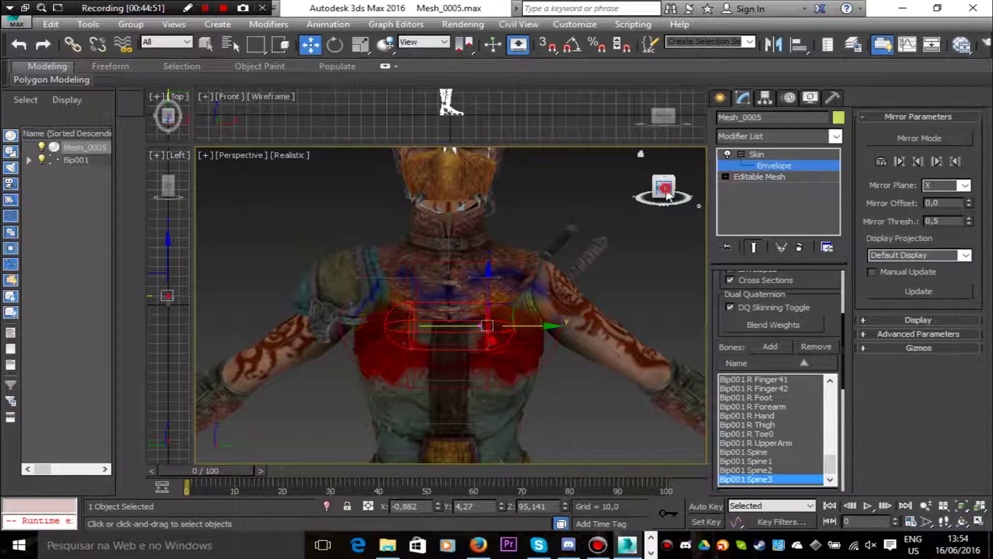
{"action": "left_click_drag", "start_coordinate": [664, 188], "coordinate": [713, 194]}
{"action": "left_click", "coordinate": [371, 233]}
{"action": "left_click_drag", "start_coordinate": [412, 238], "coordinate": [405, 237]}
{"action": "left_click_drag", "start_coordinate": [667, 187], "coordinate": [641, 192]}
{"action": "left_click", "coordinate": [481, 303]}
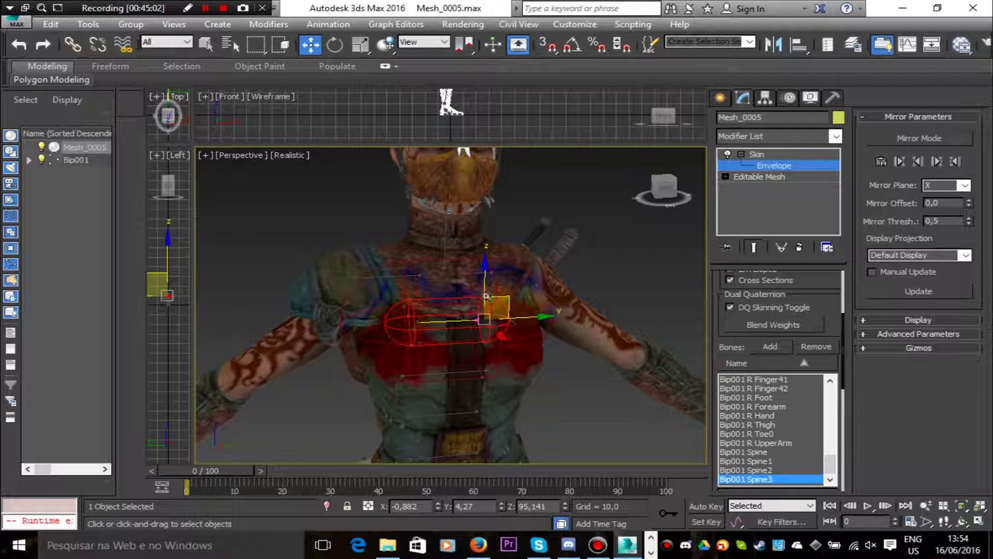
{"action": "left_click", "coordinate": [485, 296]}
{"action": "left_click_drag", "start_coordinate": [485, 271], "coordinate": [486, 267]}
{"action": "left_click", "coordinate": [406, 302]}
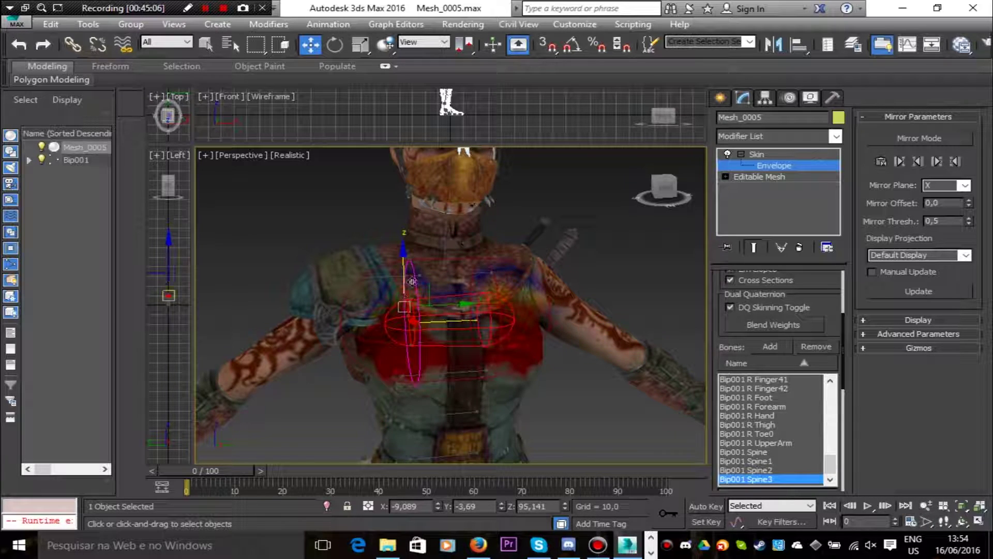
{"action": "left_click_drag", "start_coordinate": [403, 256], "coordinate": [417, 238]}
{"action": "left_click_drag", "start_coordinate": [482, 257], "coordinate": [483, 247]}
{"action": "left_click", "coordinate": [414, 323]}
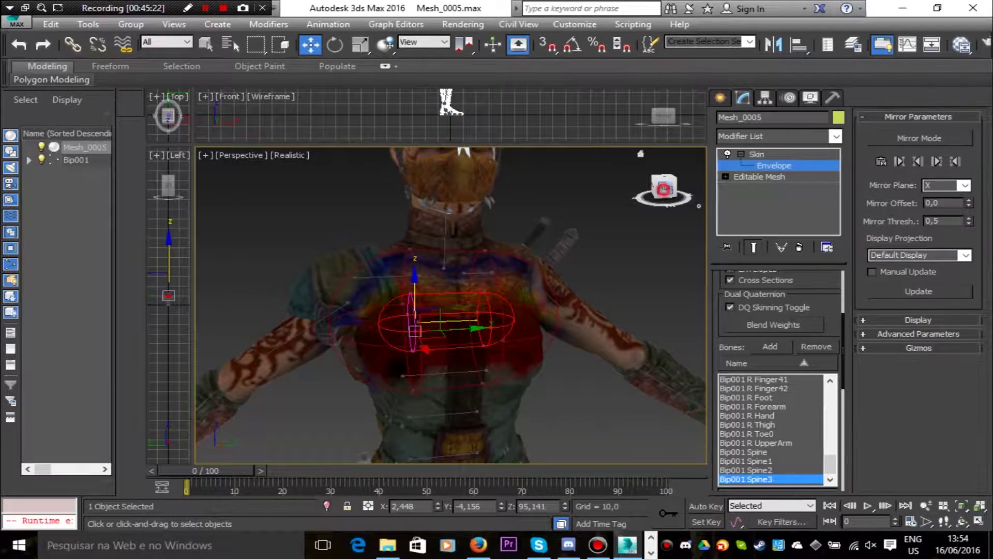
Reselect the Bip001 Spine3 envelope and lower the outer boundary at its left-side end to about Z 102,169
{"action": "middle_click_drag", "start_coordinate": [473, 329], "coordinate": [381, 271], "text": "alt"}
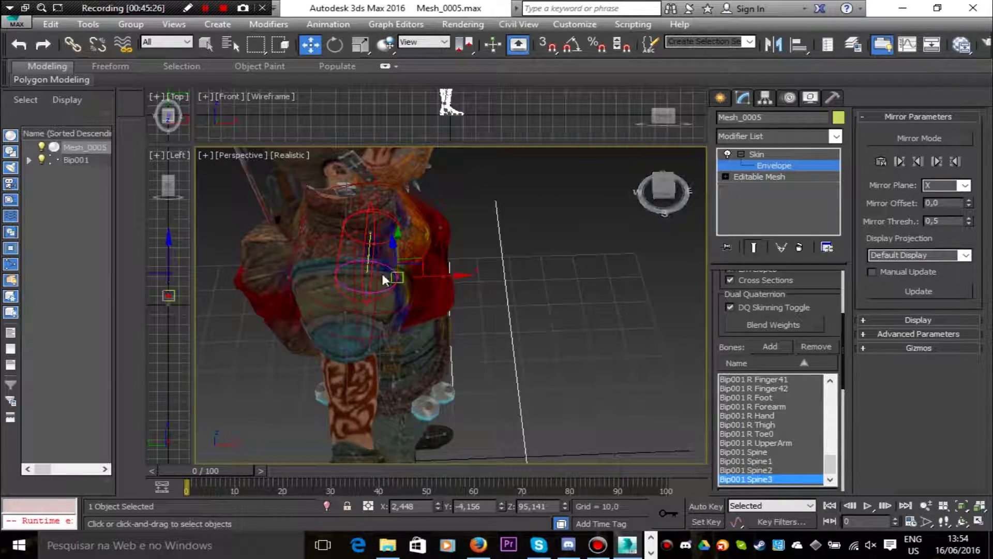
{"action": "left_click", "coordinate": [383, 276]}
{"action": "left_click", "coordinate": [664, 198]}
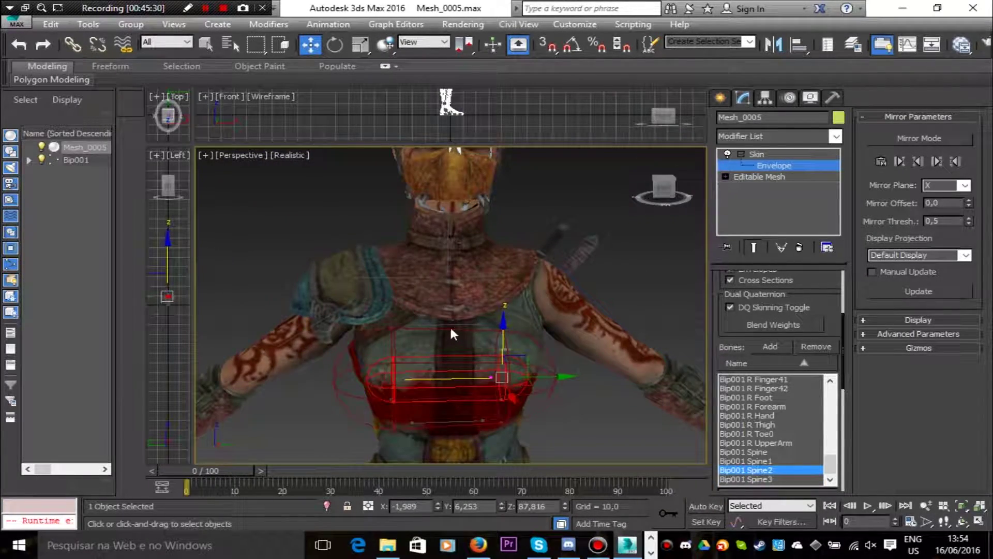
{"action": "left_click", "coordinate": [412, 324]}
{"action": "left_click_drag", "start_coordinate": [415, 338], "coordinate": [413, 342]}
{"action": "left_click", "coordinate": [487, 256]}
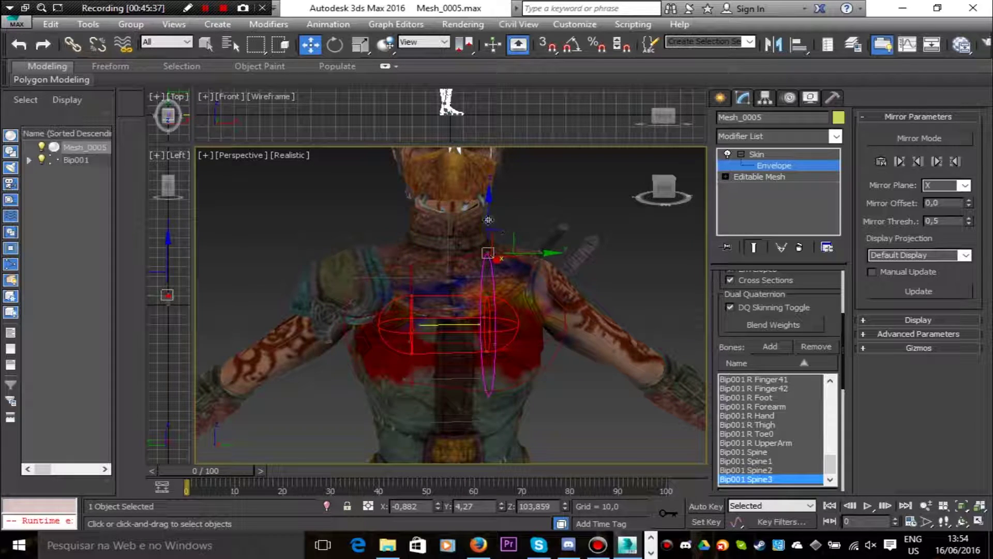
{"action": "left_click_drag", "start_coordinate": [488, 220], "coordinate": [489, 234]}
Move both ends of the Bip001 Spine3 envelope further forward, placing the right-side end at about X 0,746
{"action": "left_click_drag", "start_coordinate": [662, 181], "coordinate": [663, 199]}
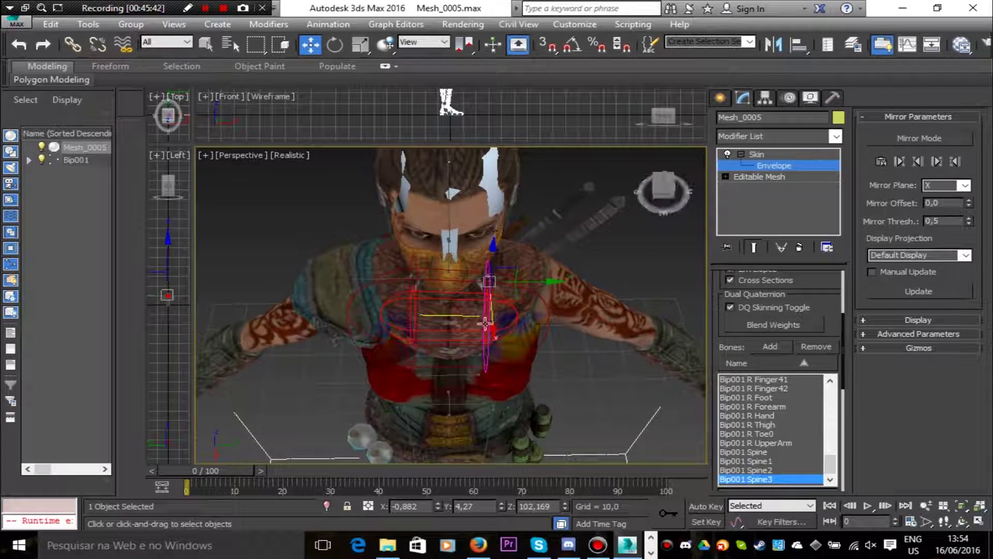
{"action": "left_click_drag", "start_coordinate": [489, 357], "coordinate": [489, 364]}
{"action": "left_click", "coordinate": [413, 315]}
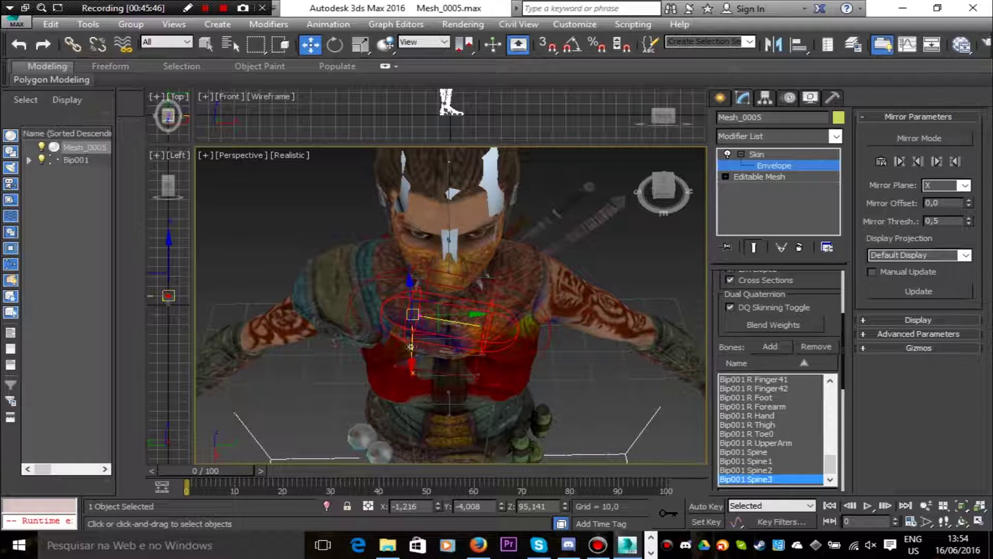
{"action": "left_click_drag", "start_coordinate": [412, 363], "coordinate": [411, 371]}
{"action": "left_click_drag", "start_coordinate": [662, 194], "coordinate": [659, 175]}
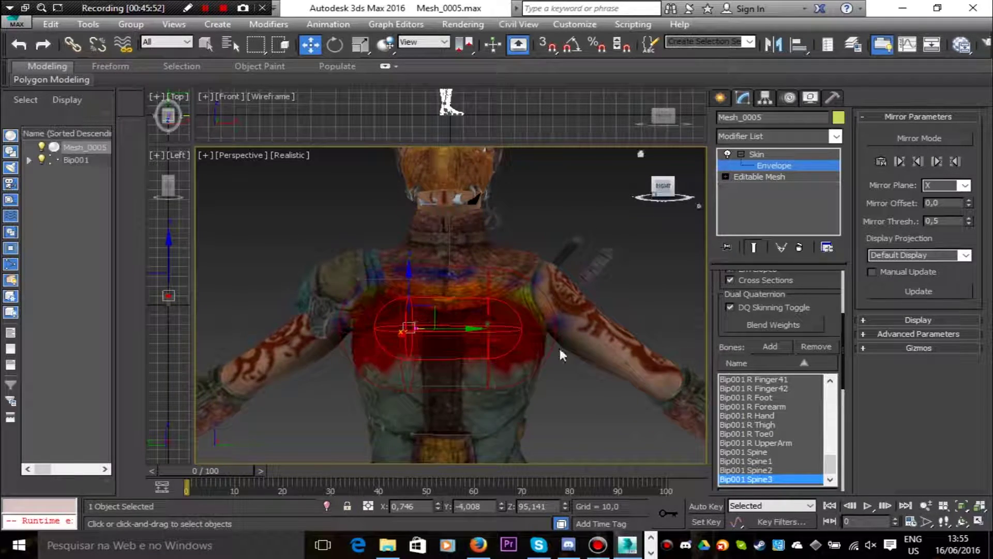
Move both ends of the Bip001 Spine3 envelope inward, placing the right-side end at about Y -2,599
{"action": "left_click", "coordinate": [489, 268]}
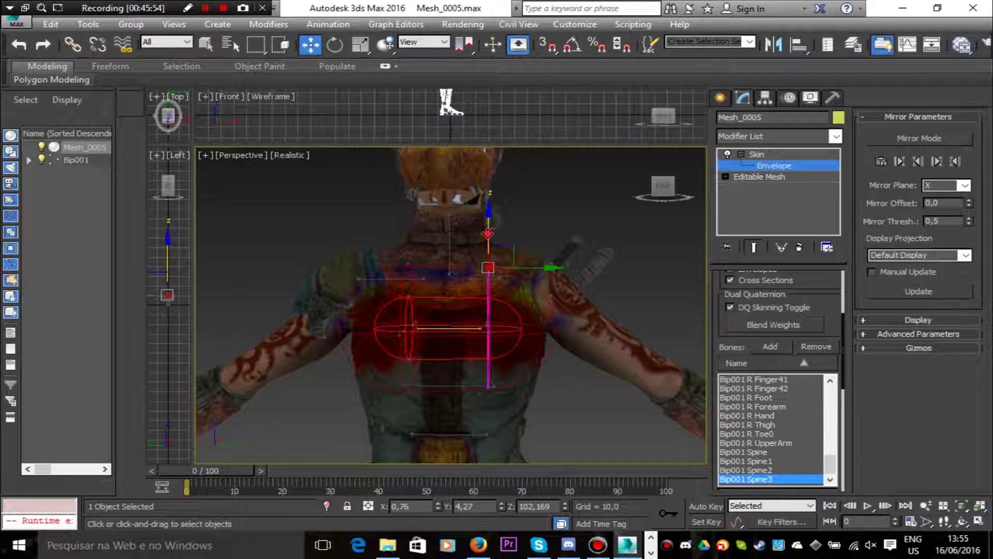
{"action": "left_click", "coordinate": [482, 331]}
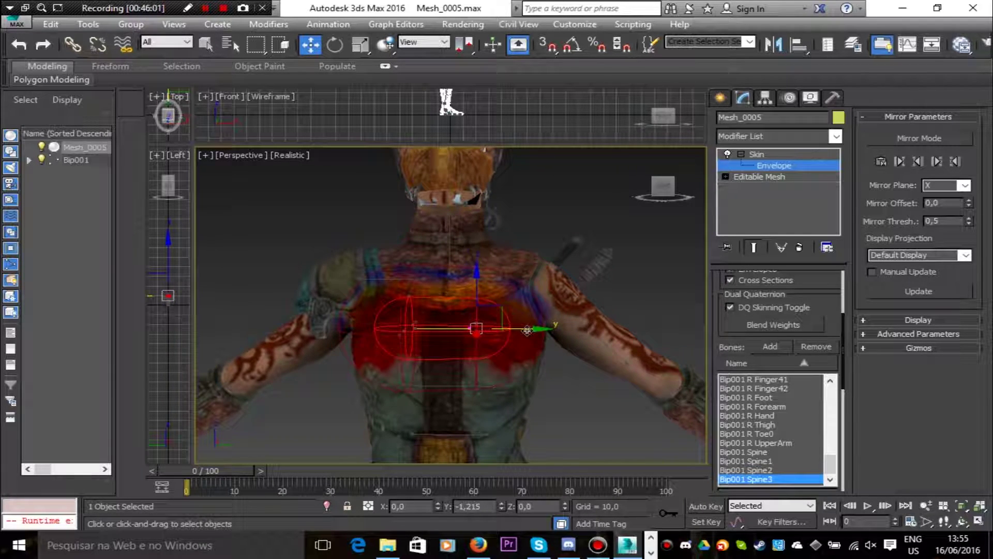
{"action": "left_click", "coordinate": [412, 328]}
{"action": "left_click_drag", "start_coordinate": [450, 331], "coordinate": [471, 312]}
{"action": "scroll", "coordinate": [558, 362], "scroll_direction": "down", "scroll_amount": 3}
{"action": "scroll", "coordinate": [566, 369], "scroll_direction": "up", "scroll_amount": 3}
Select the Bip001 R UpperArm envelope and lower its shoulder end to about Z 96,667
{"action": "left_click", "coordinate": [374, 266]}
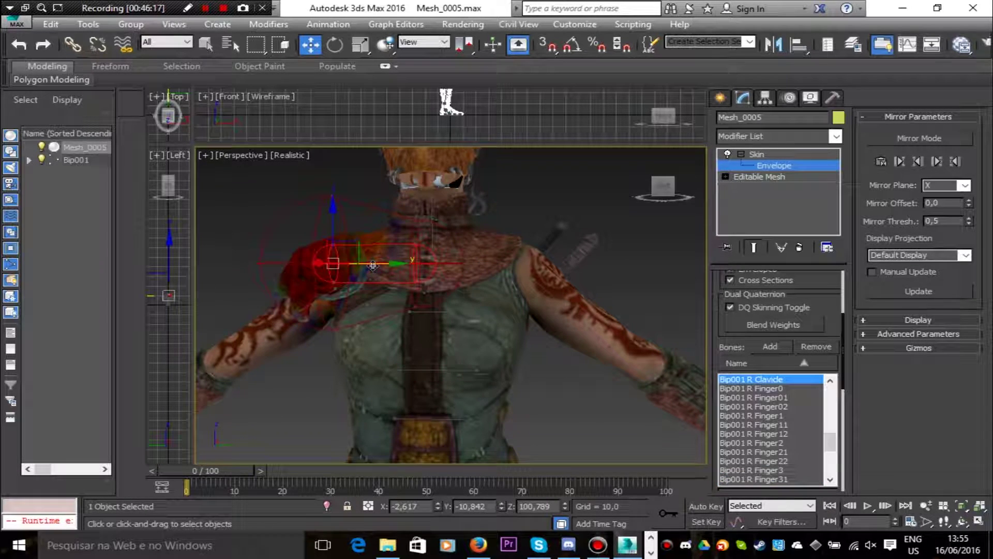
{"action": "left_click", "coordinate": [461, 263]}
{"action": "left_click", "coordinate": [432, 222]}
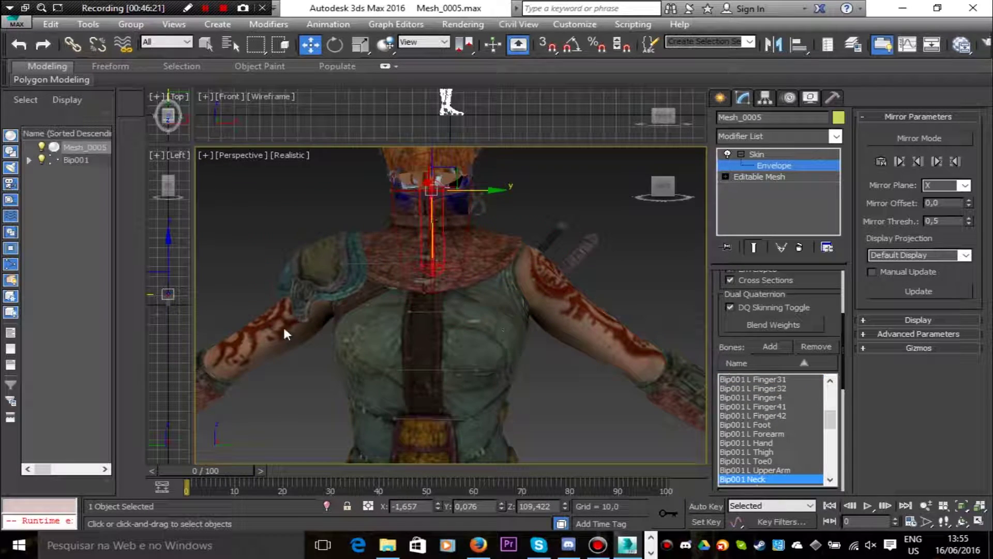
{"action": "left_click", "coordinate": [324, 298]}
{"action": "left_click", "coordinate": [324, 299]}
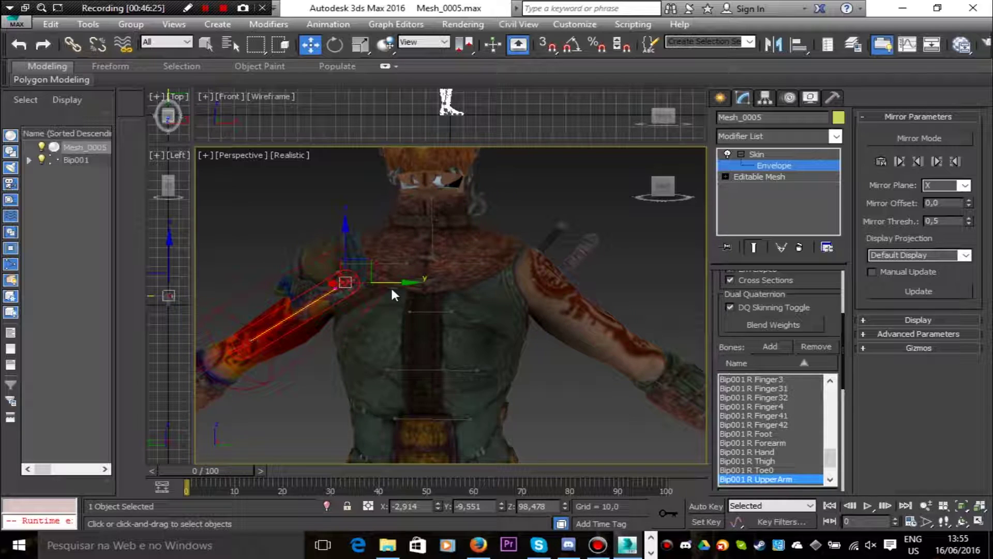
{"action": "left_click_drag", "start_coordinate": [348, 252], "coordinate": [342, 264]}
Move the shoulder end of the Bip001 R UpperArm envelope outward to about Y -11,061
{"action": "left_click_drag", "start_coordinate": [655, 196], "coordinate": [738, 205]}
{"action": "left_click", "coordinate": [281, 309]}
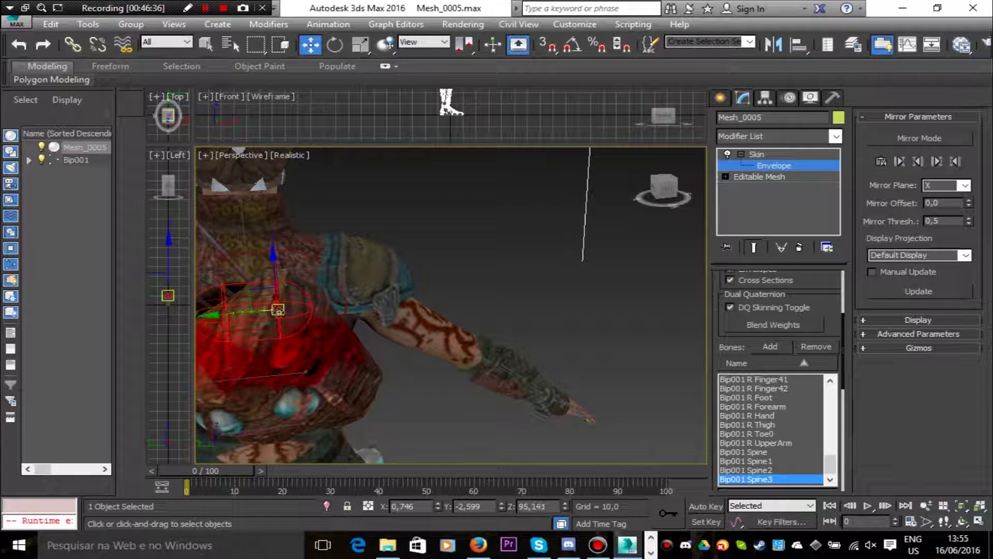
{"action": "left_click", "coordinate": [380, 310]}
{"action": "left_click_drag", "start_coordinate": [283, 304], "coordinate": [296, 304]}
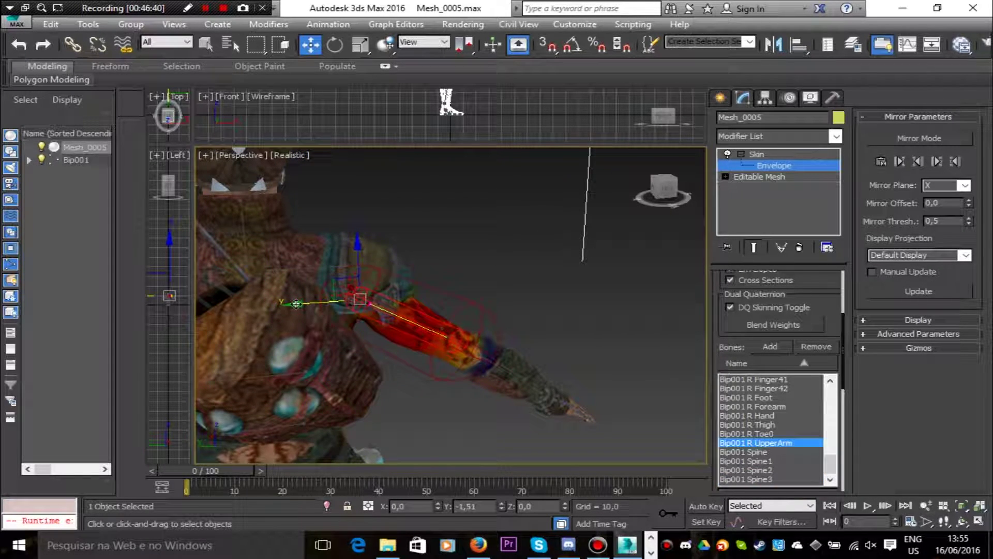
{"action": "left_click_drag", "start_coordinate": [653, 197], "coordinate": [725, 168]}
{"action": "scroll", "coordinate": [574, 387], "scroll_direction": "down", "scroll_amount": 3}
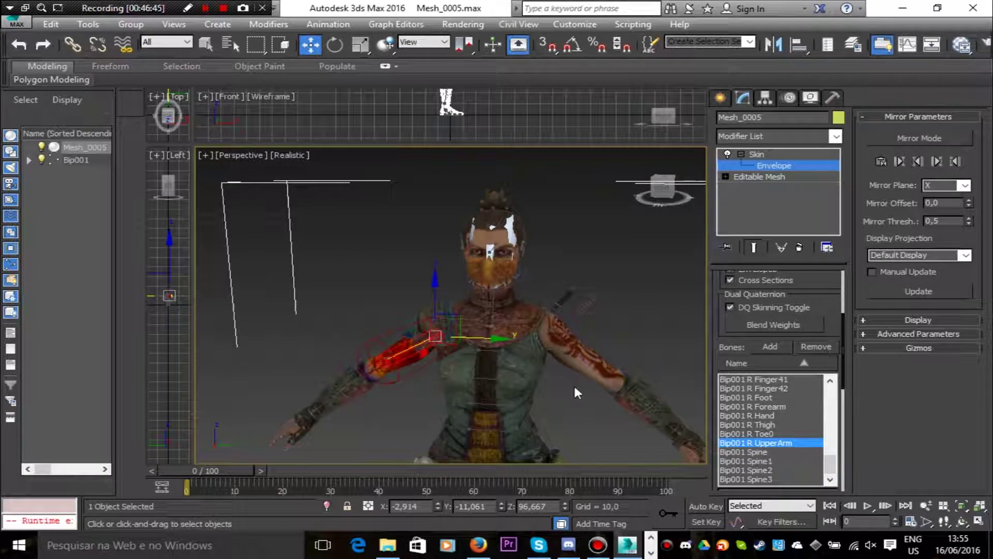
Examine the coverage of the Bip001 Spine2, Spine and Pelvis envelopes on the torso and belt
{"action": "middle_click_drag", "start_coordinate": [575, 387], "coordinate": [535, 285]}
{"action": "left_click", "coordinate": [447, 269]}
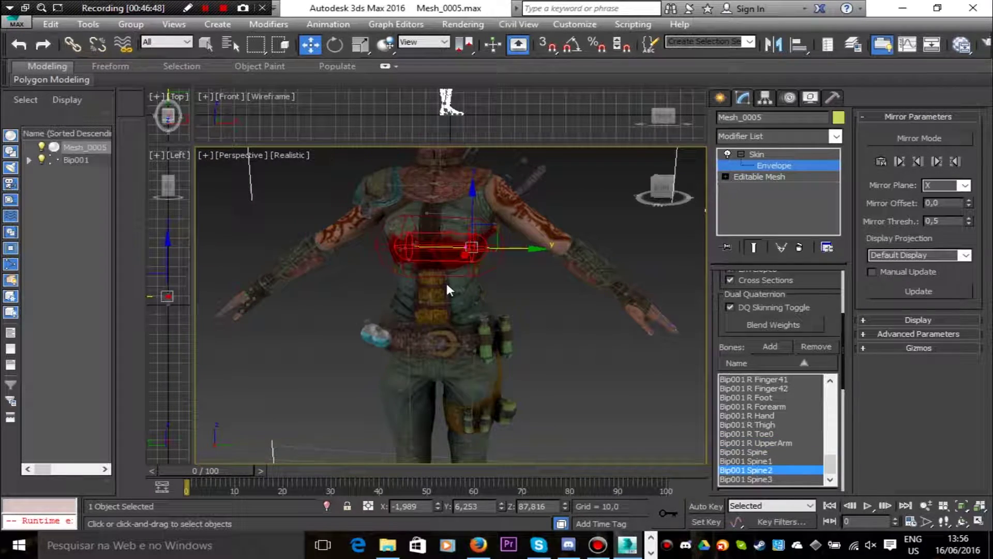
{"action": "left_click", "coordinate": [444, 282]}
{"action": "left_click", "coordinate": [446, 310]}
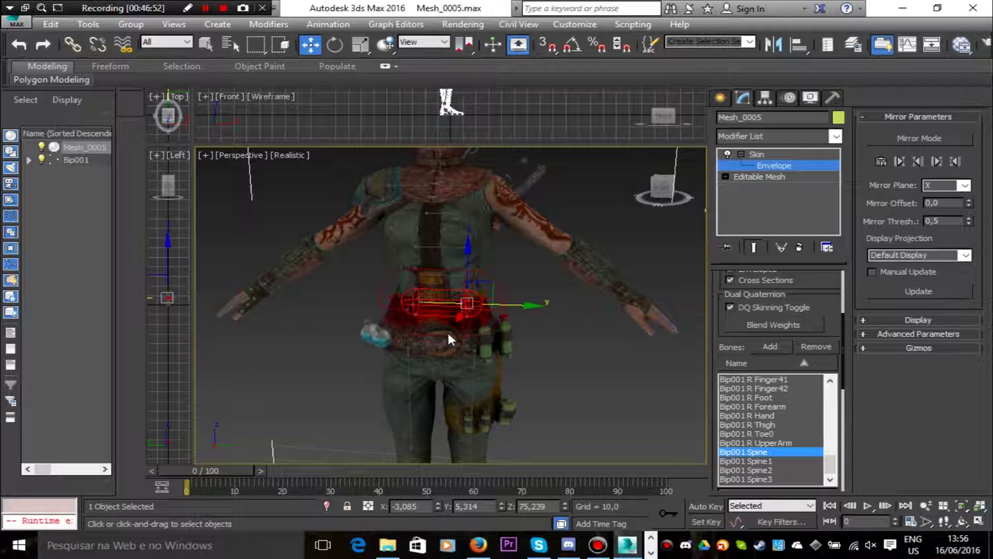
{"action": "left_click", "coordinate": [468, 334]}
{"action": "left_click", "coordinate": [416, 334]}
{"action": "left_click", "coordinate": [452, 347]}
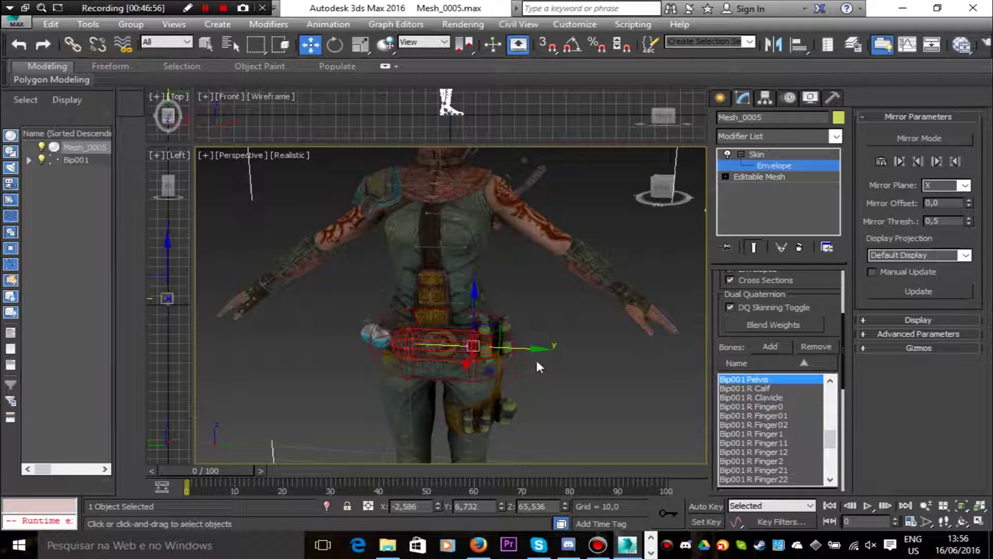
{"action": "mouse_move", "coordinate": [658, 190]}
{"action": "left_mouse_down"}
{"action": "mouse_move", "coordinate": [640, 209]}
{"action": "mouse_move", "coordinate": [704, 218]}
{"action": "mouse_move", "coordinate": [665, 191]}
{"action": "left_mouse_up"}
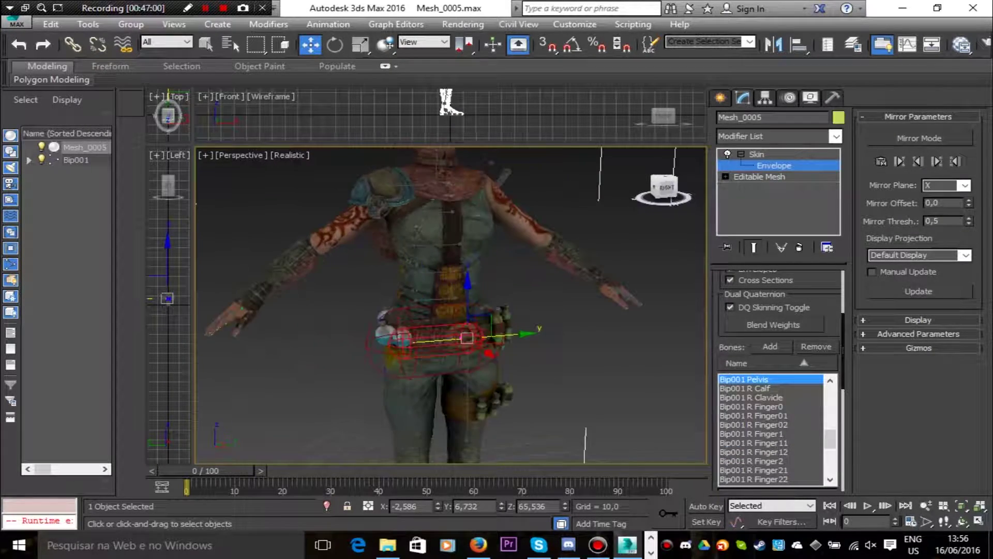
{"action": "scroll", "coordinate": [600, 201], "scroll_direction": "down", "scroll_amount": 3}
{"action": "scroll", "coordinate": [479, 289], "scroll_direction": "up", "scroll_amount": 5}
Select the Bip001 Head envelope and shrink its outer cross sections, bringing the first one in to about Y 8,575
{"action": "left_click", "coordinate": [395, 273]}
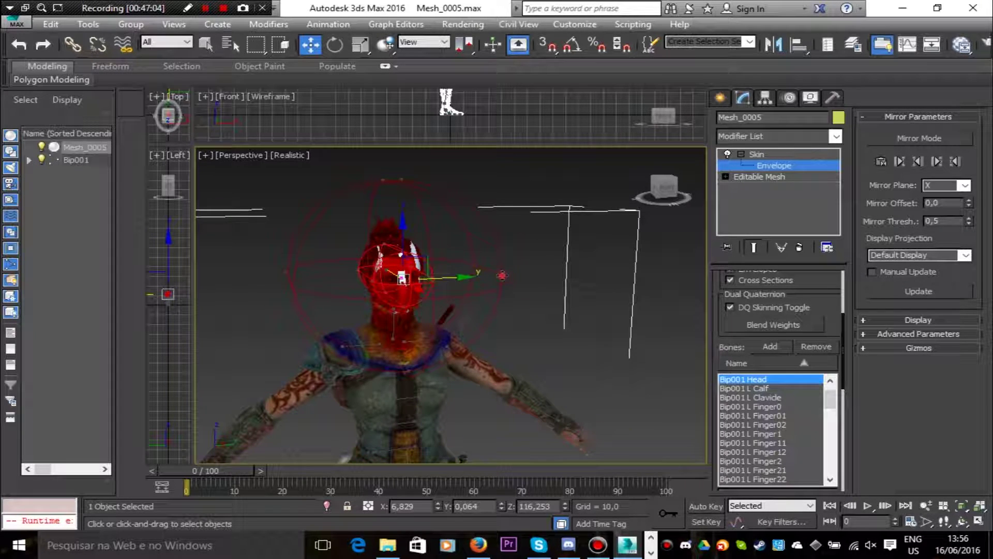
{"action": "left_click", "coordinate": [502, 275]}
{"action": "left_click_drag", "start_coordinate": [546, 273], "coordinate": [493, 277]}
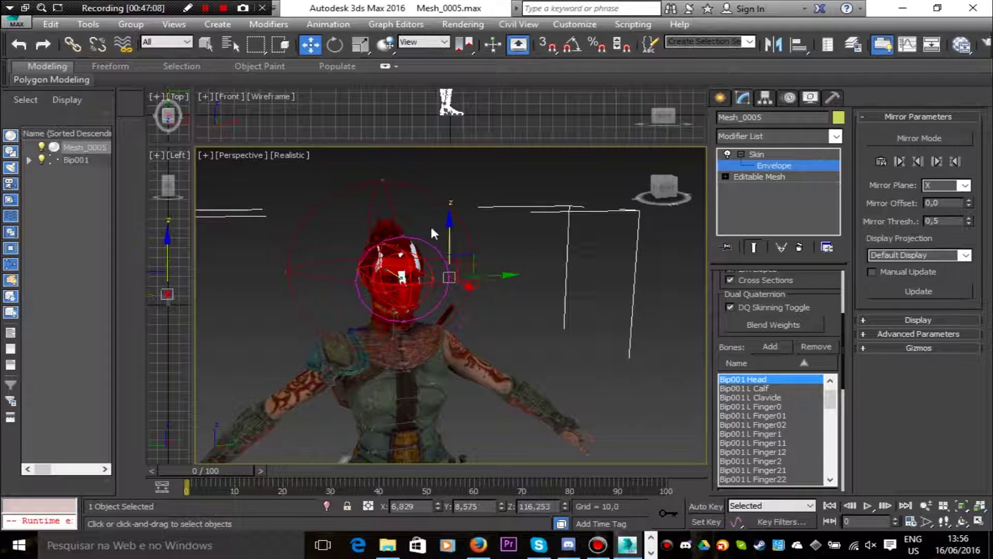
{"action": "left_click", "coordinate": [383, 181]}
{"action": "left_click_drag", "start_coordinate": [383, 156], "coordinate": [384, 207]}
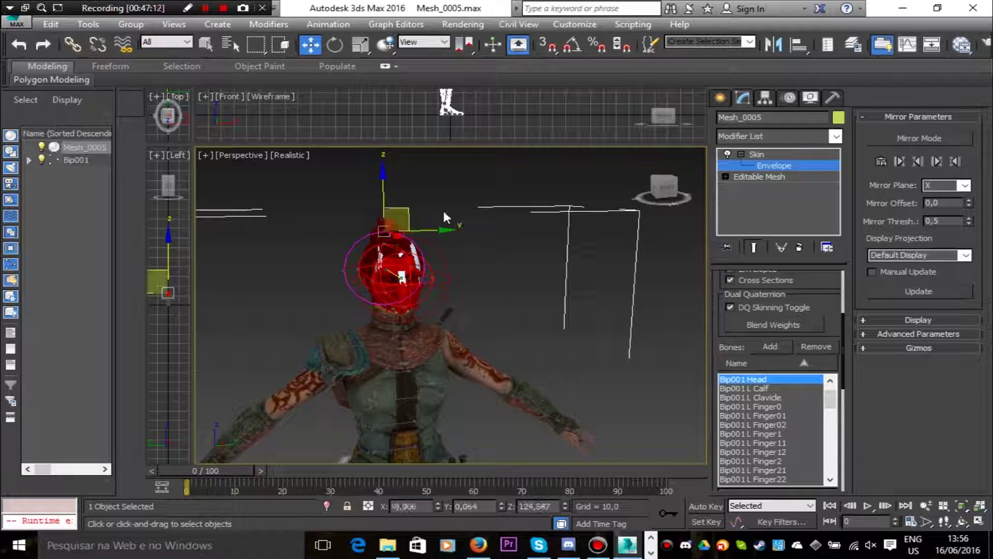
Lower the front end of the Bip001 Head envelope to about Z 115,451
{"action": "left_click_drag", "start_coordinate": [663, 187], "coordinate": [595, 181]}
{"action": "left_click", "coordinate": [397, 270]}
{"action": "left_click_drag", "start_coordinate": [396, 231], "coordinate": [395, 226]}
{"action": "left_click", "coordinate": [317, 271]}
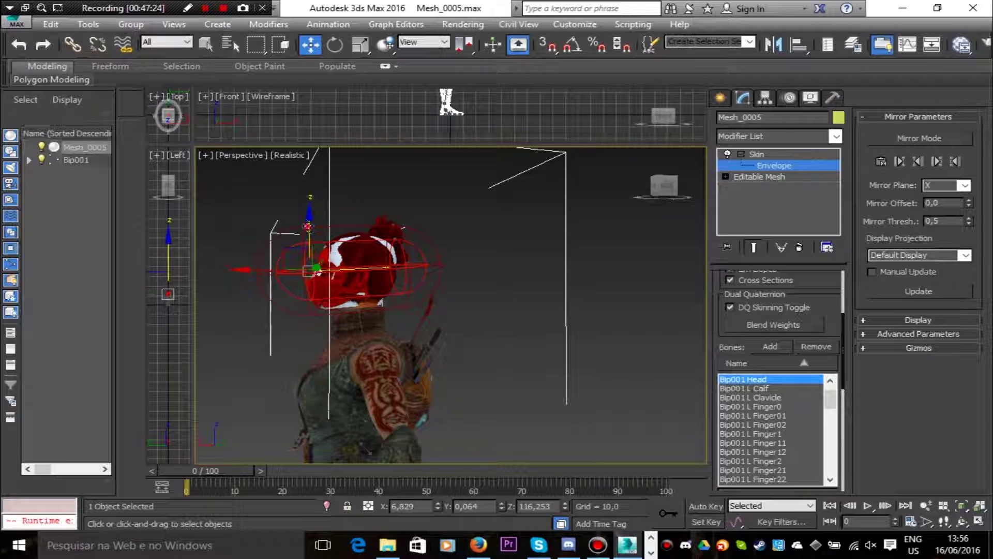
{"action": "left_click", "coordinate": [664, 184]}
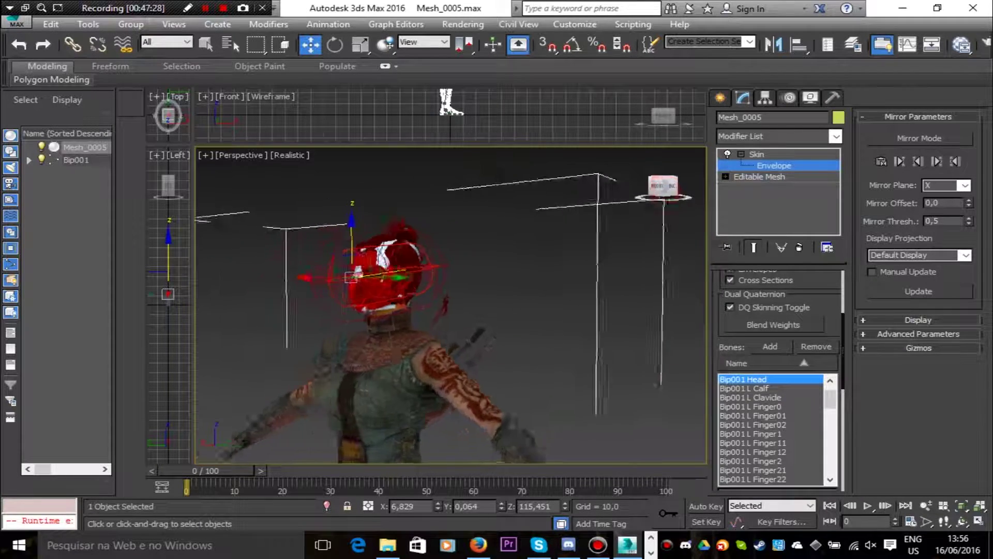
Select the Bip001 Neck envelope and widen its outer cross sections at the upper and lower ends
{"action": "left_click", "coordinate": [395, 317]}
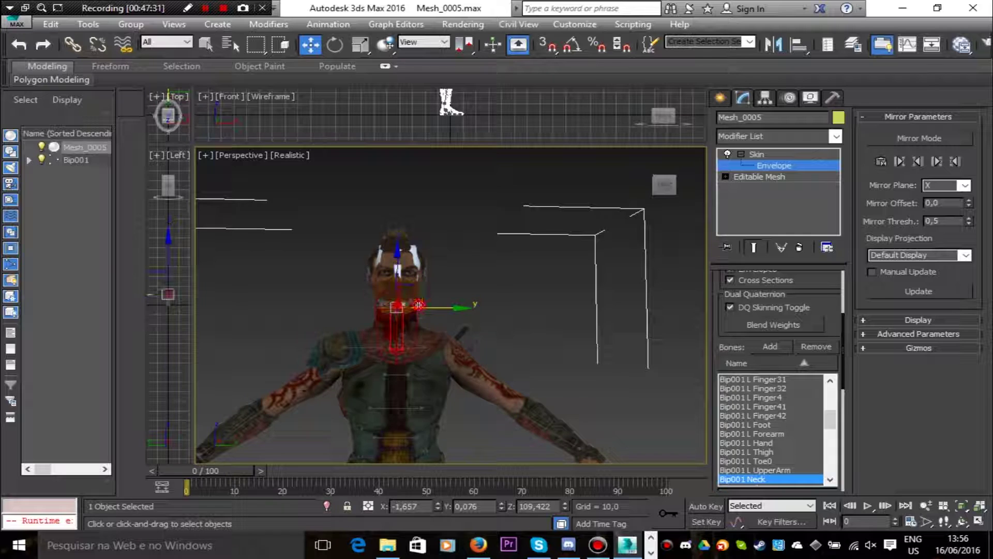
{"action": "left_click", "coordinate": [419, 257]}
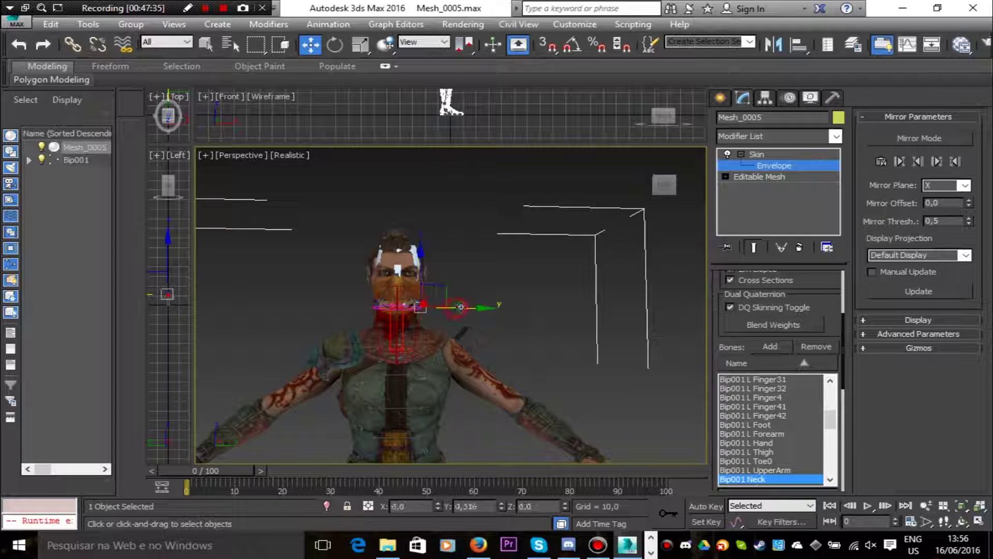
{"action": "left_click", "coordinate": [395, 346]}
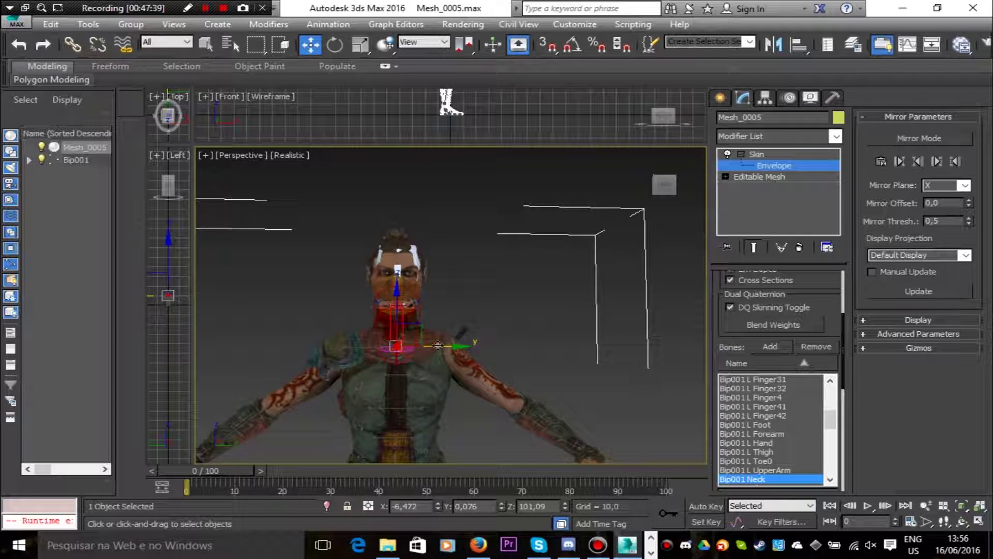
{"action": "scroll", "coordinate": [443, 346], "scroll_direction": "up", "scroll_amount": 5}
{"action": "left_click", "coordinate": [420, 343]}
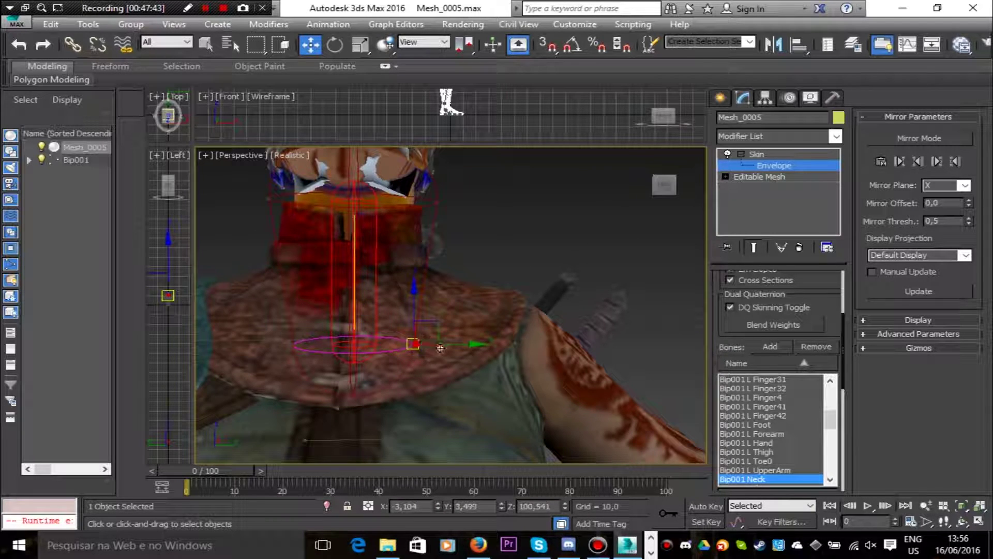
{"action": "left_click_drag", "start_coordinate": [471, 346], "coordinate": [480, 346]}
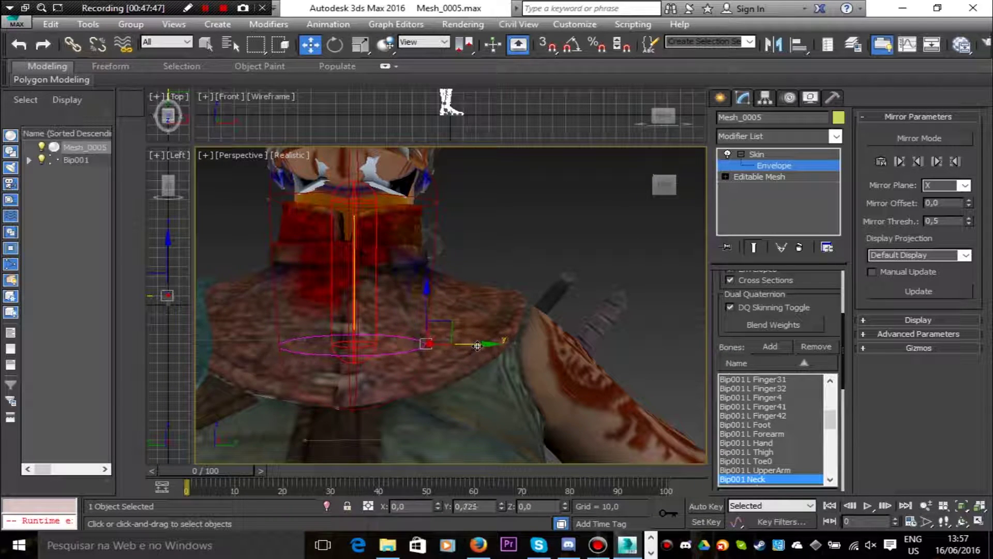
Examine the Bip001 R Clavicle and L Clavicle envelopes and the character's shoulders and back from several angles
{"action": "left_click", "coordinate": [259, 339]}
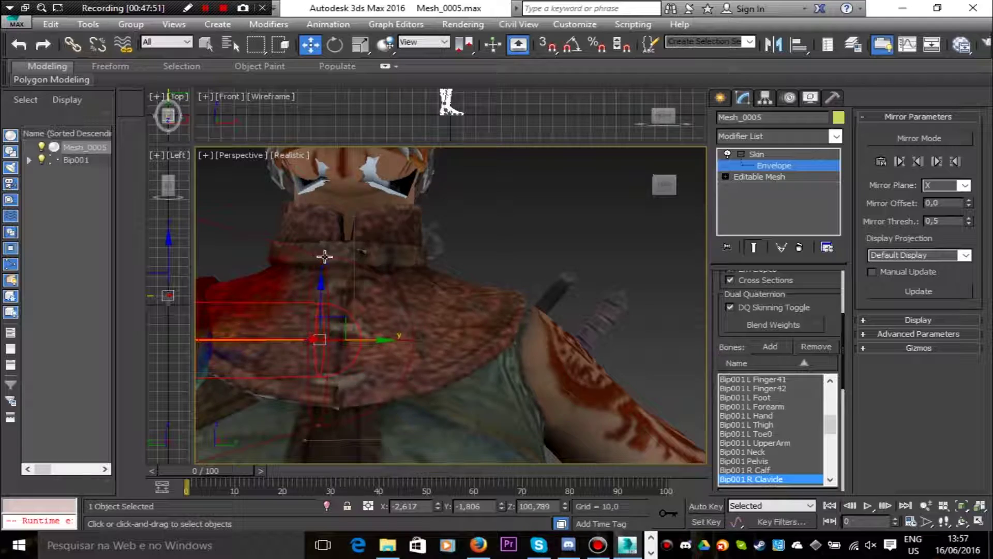
{"action": "left_click", "coordinate": [429, 333]}
{"action": "scroll", "coordinate": [578, 285], "scroll_direction": "down", "scroll_amount": 5}
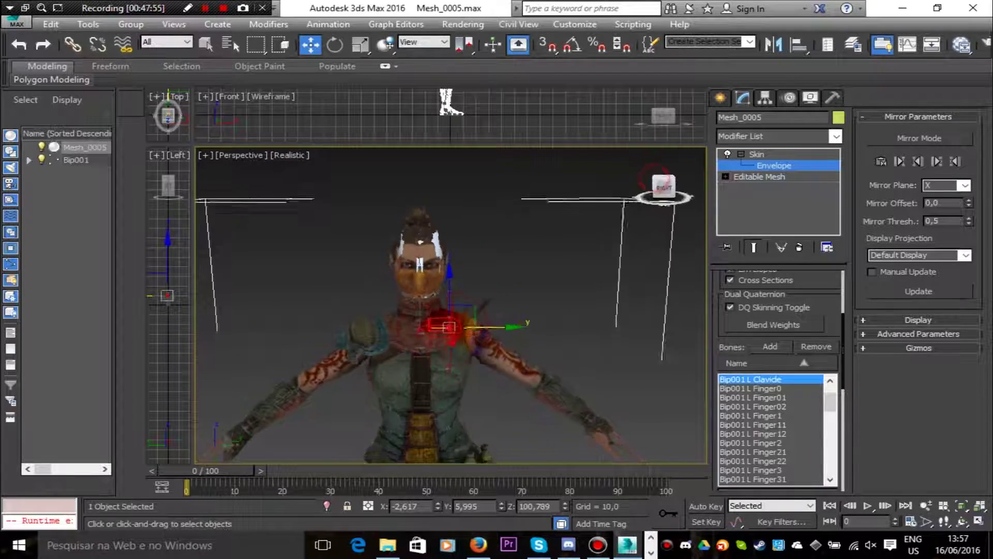
{"action": "middle_click_drag", "start_coordinate": [578, 285], "coordinate": [598, 278], "text": "alt"}
{"action": "middle_click_drag", "start_coordinate": [548, 361], "coordinate": [481, 279], "text": "alt"}
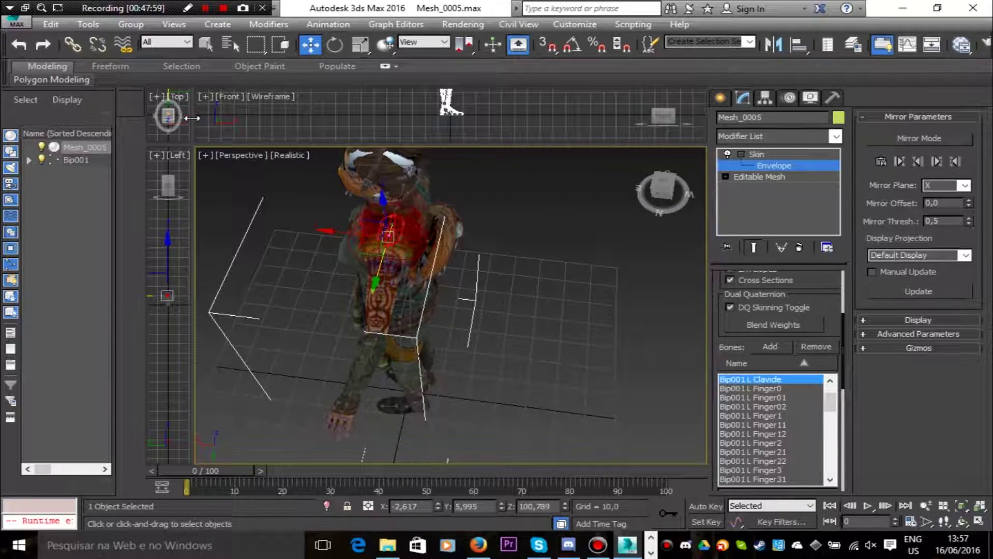
{"action": "scroll", "coordinate": [486, 217], "scroll_direction": "up", "scroll_amount": 4}
{"action": "left_click_drag", "start_coordinate": [661, 198], "coordinate": [710, 158]}
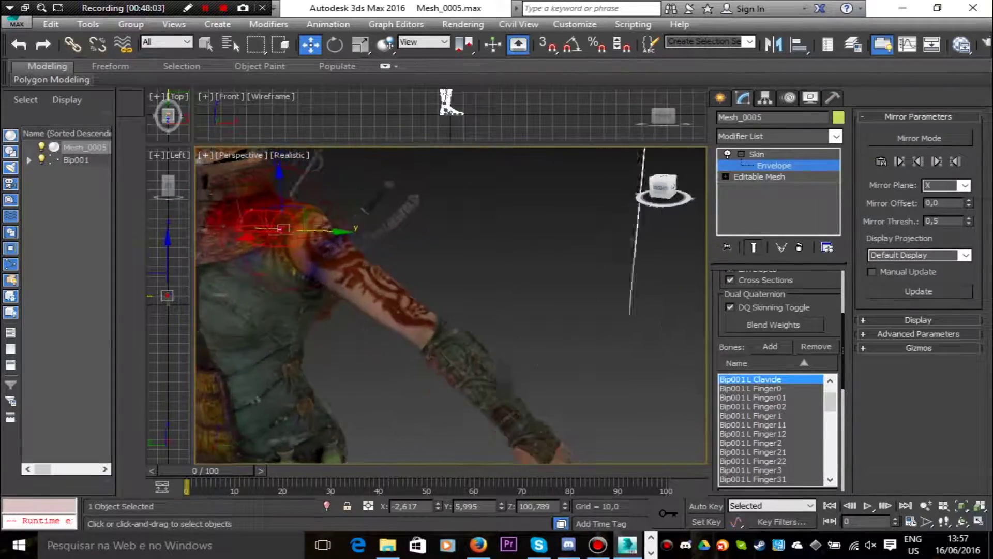
{"action": "scroll", "coordinate": [494, 258], "scroll_direction": "down", "scroll_amount": 6}
{"action": "scroll", "coordinate": [549, 359], "scroll_direction": "down", "scroll_amount": 4}
{"action": "middle_click_drag", "start_coordinate": [549, 359], "coordinate": [544, 318]}
{"action": "left_click_drag", "start_coordinate": [655, 195], "coordinate": [595, 228]}
{"action": "scroll", "coordinate": [642, 242], "scroll_direction": "up", "scroll_amount": 3}
{"action": "scroll", "coordinate": [485, 299], "scroll_direction": "up", "scroll_amount": 2}
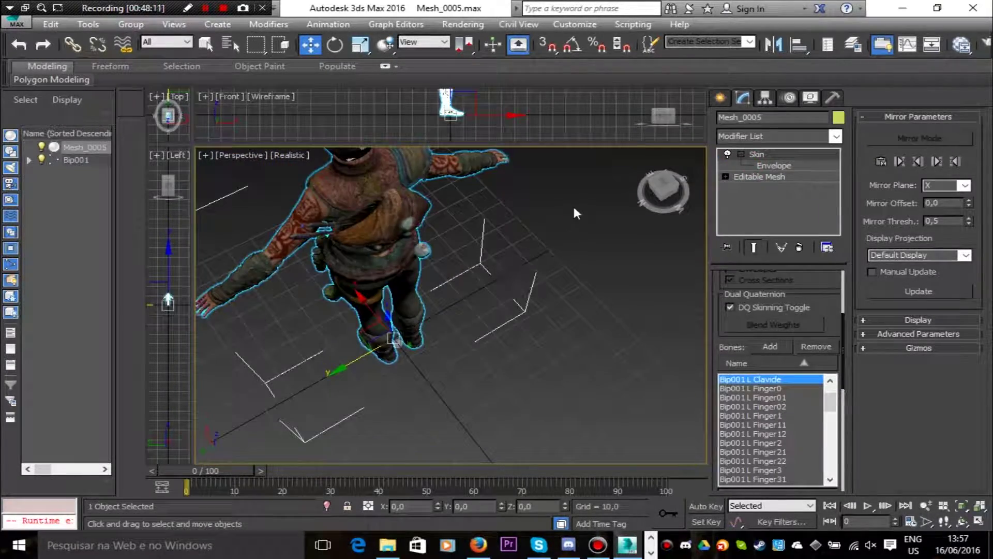
Switch the Editable Mesh of Mesh_0005 to Element level and select the main bag elements on the character's back
{"action": "left_click", "coordinate": [741, 176]}
{"action": "left_click", "coordinate": [811, 298]}
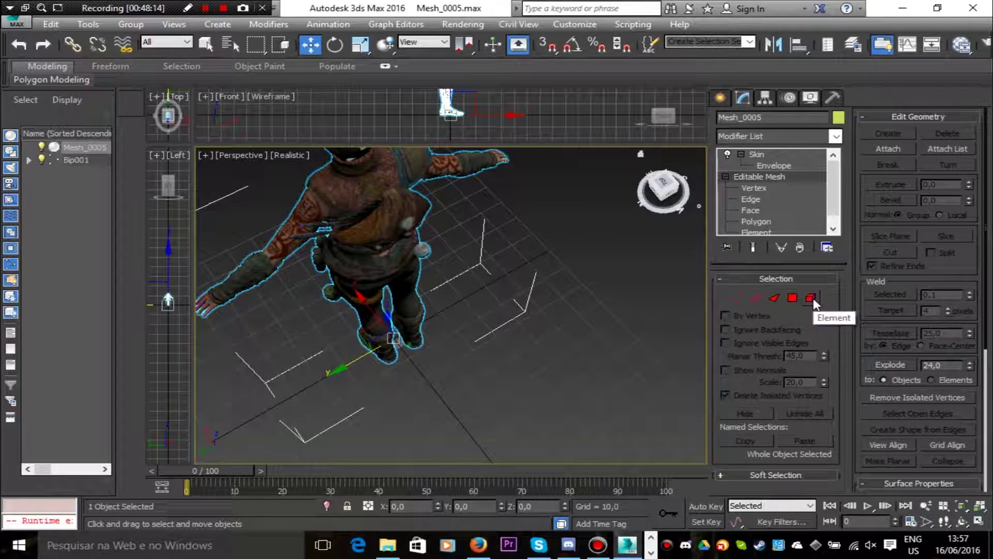
{"action": "left_click_drag", "start_coordinate": [659, 194], "coordinate": [611, 161]}
{"action": "left_click", "coordinate": [417, 192]}
{"action": "left_click", "coordinate": [302, 251]}
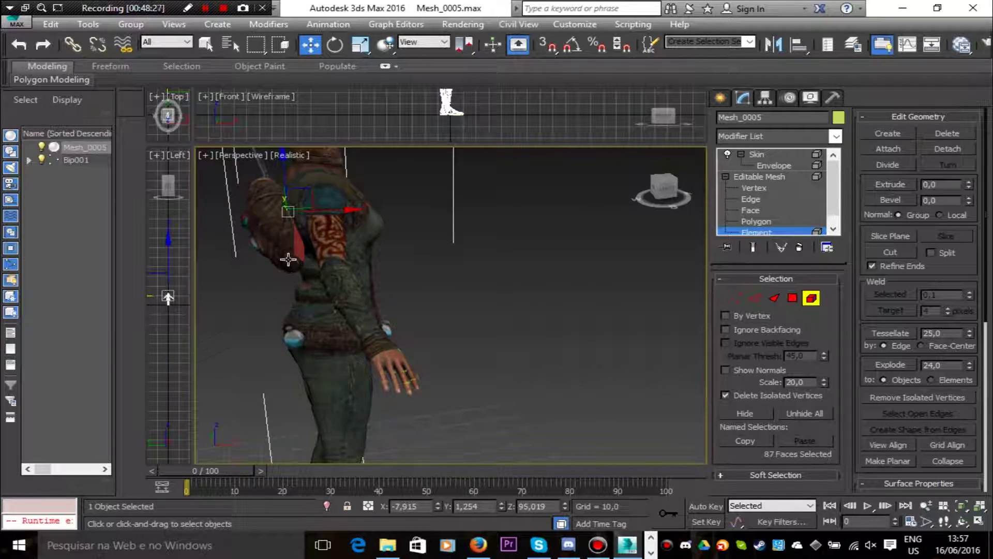
{"action": "left_click", "coordinate": [277, 243], "text": "ctrl"}
Add the rods sticking out of the bag and the first curled pieces to the element selection
{"action": "left_click_drag", "start_coordinate": [653, 192], "coordinate": [644, 193]}
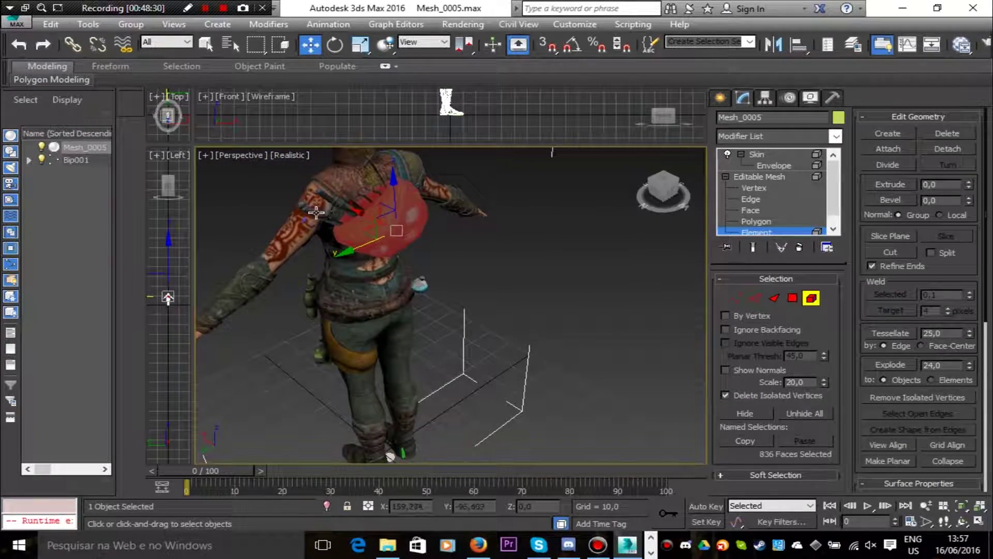
{"action": "left_click", "coordinate": [352, 207], "text": "ctrl"}
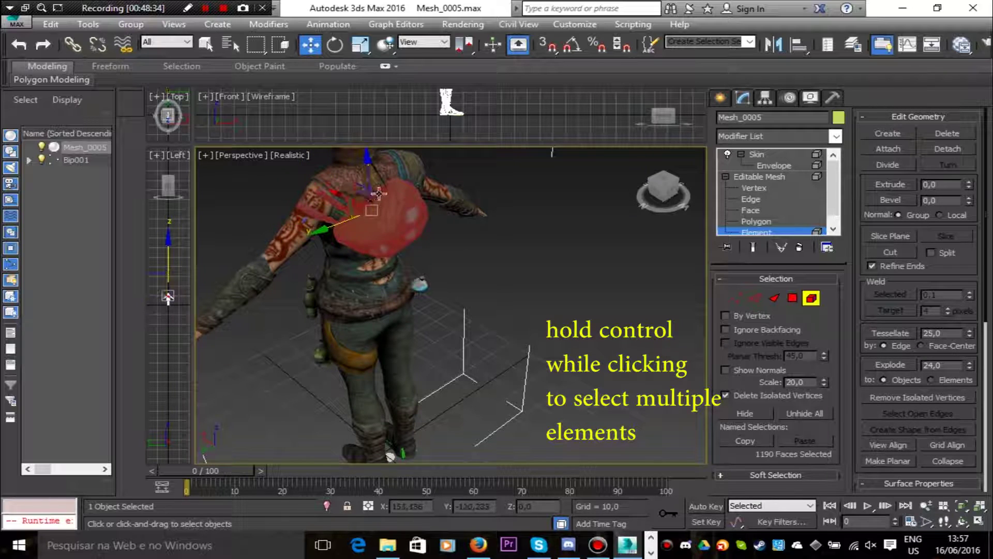
{"action": "scroll", "coordinate": [388, 235], "scroll_direction": "up", "scroll_amount": 10}
{"action": "left_click", "coordinate": [477, 281], "text": "ctrl"}
{"action": "scroll", "coordinate": [477, 281], "scroll_direction": "down", "scroll_amount": 12}
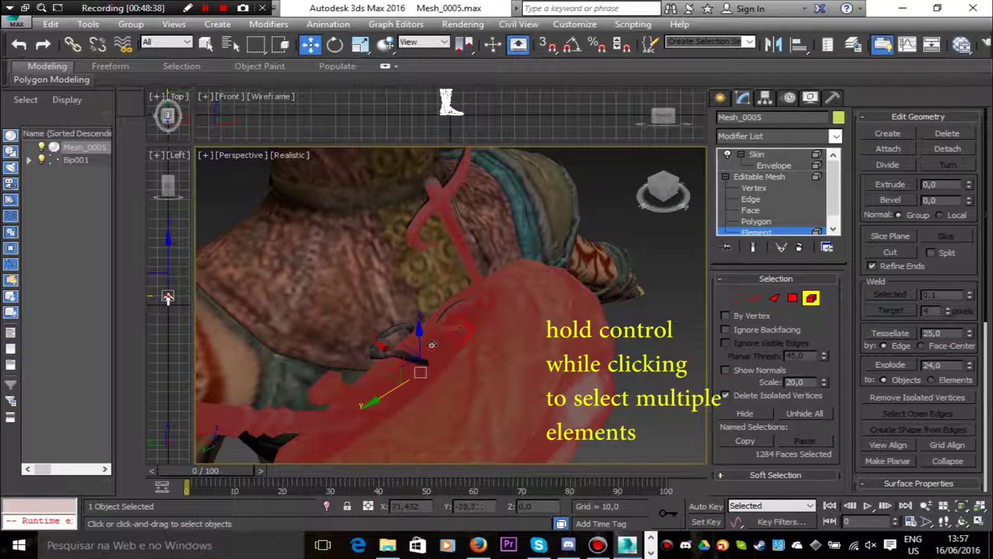
{"action": "left_click", "coordinate": [384, 338], "text": "ctrl"}
Add the remaining thin rod and curled pieces above the bag to the element selection
{"action": "left_click_drag", "start_coordinate": [653, 194], "coordinate": [668, 193]}
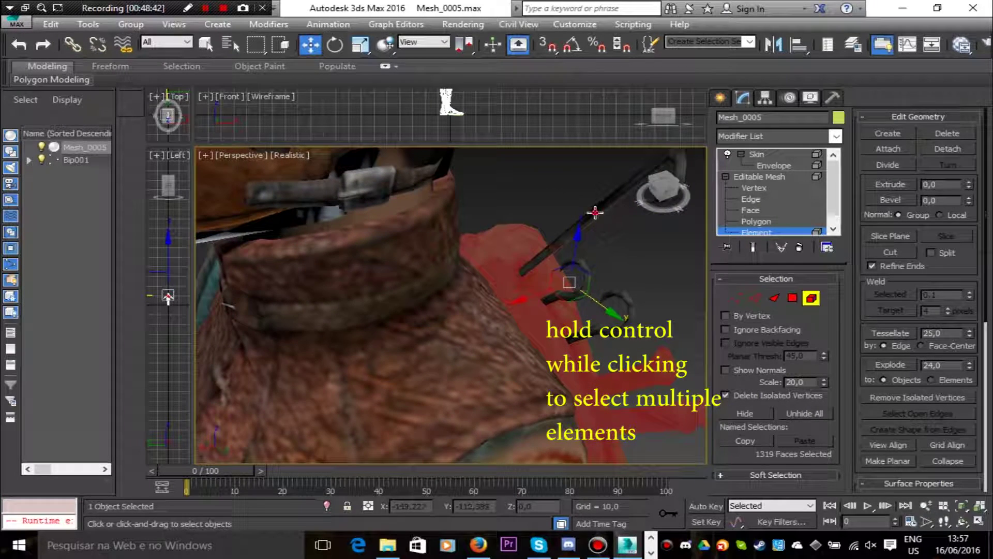
{"action": "left_click", "coordinate": [595, 213], "text": "ctrl"}
{"action": "left_click", "coordinate": [646, 321], "text": "ctrl"}
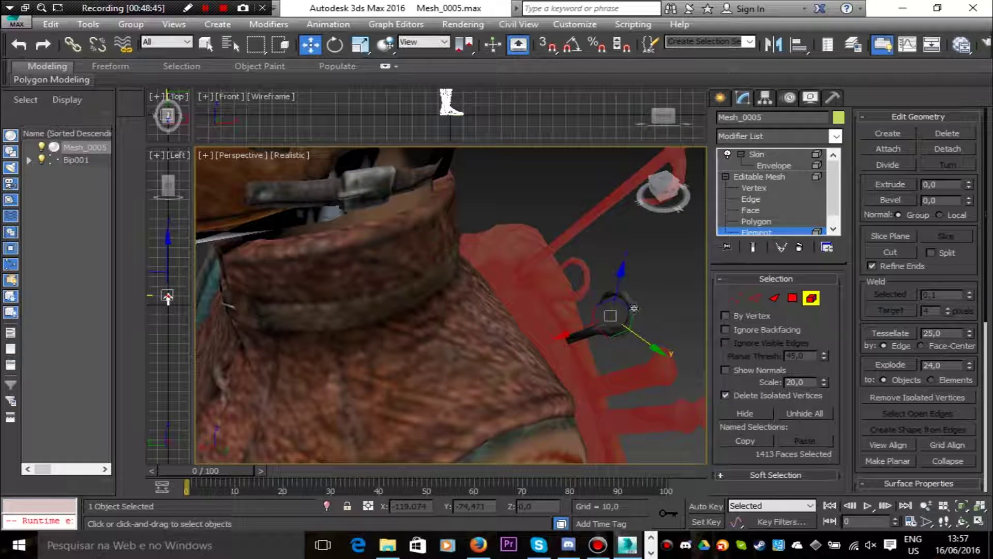
{"action": "left_click", "coordinate": [626, 300], "text": "ctrl"}
Detach the selected bag elements from Mesh_0005 as a separate object named bag
{"action": "left_click_drag", "start_coordinate": [669, 192], "coordinate": [518, 170]}
{"action": "scroll", "coordinate": [659, 417], "scroll_direction": "down", "scroll_amount": 6}
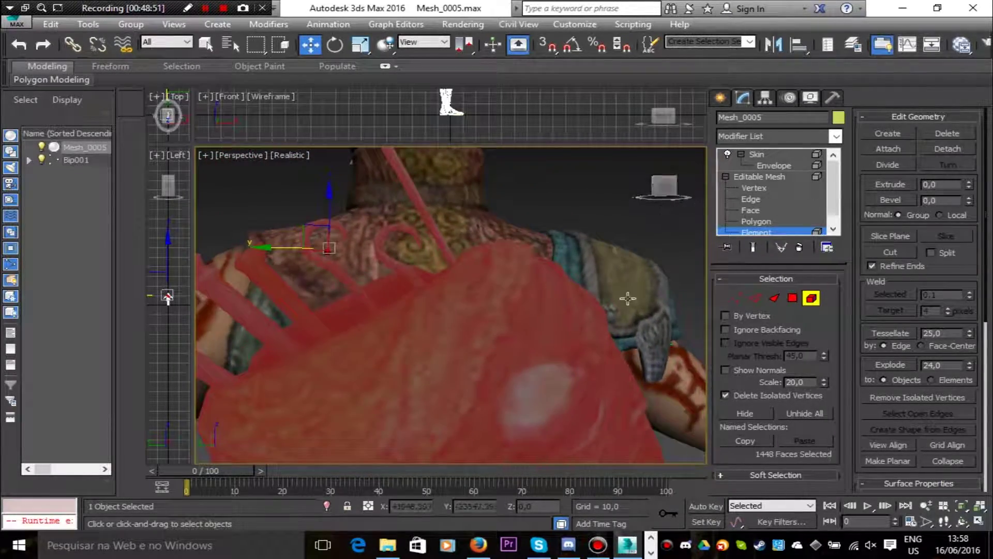
{"action": "middle_click_drag", "start_coordinate": [662, 394], "coordinate": [563, 362]}
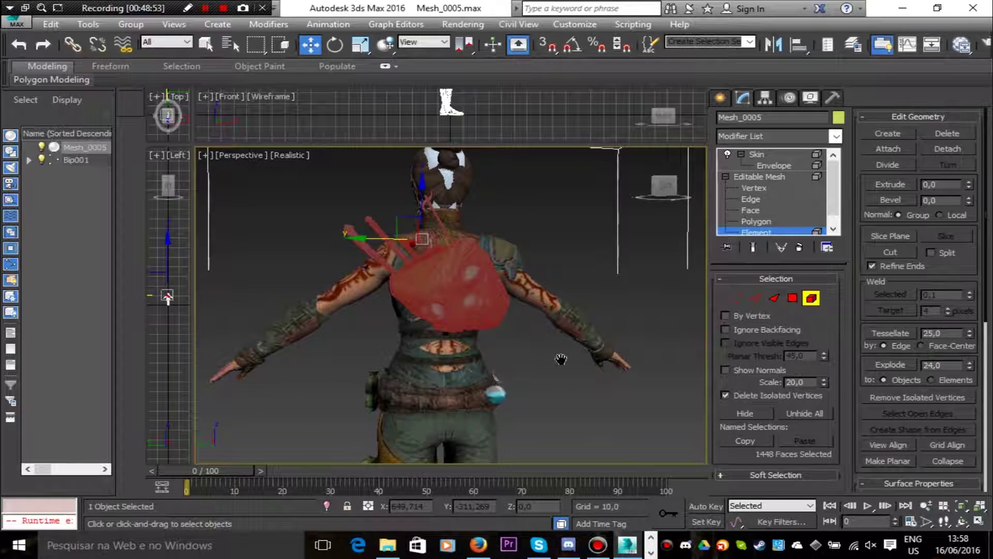
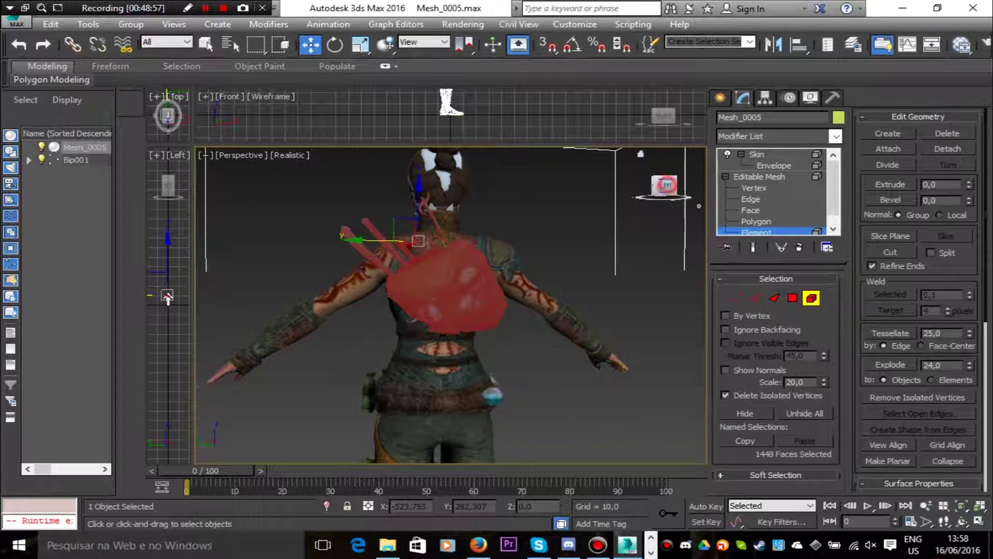
{"action": "mouse_move", "coordinate": [667, 186]}
{"action": "left_mouse_down"}
{"action": "mouse_move", "coordinate": [823, 200]}
{"action": "mouse_move", "coordinate": [679, 194]}
{"action": "mouse_move", "coordinate": [636, 211]}
{"action": "mouse_move", "coordinate": [626, 228]}
{"action": "mouse_move", "coordinate": [699, 205]}
{"action": "mouse_move", "coordinate": [676, 195]}
{"action": "left_mouse_up"}
{"action": "left_click", "coordinate": [941, 150]}
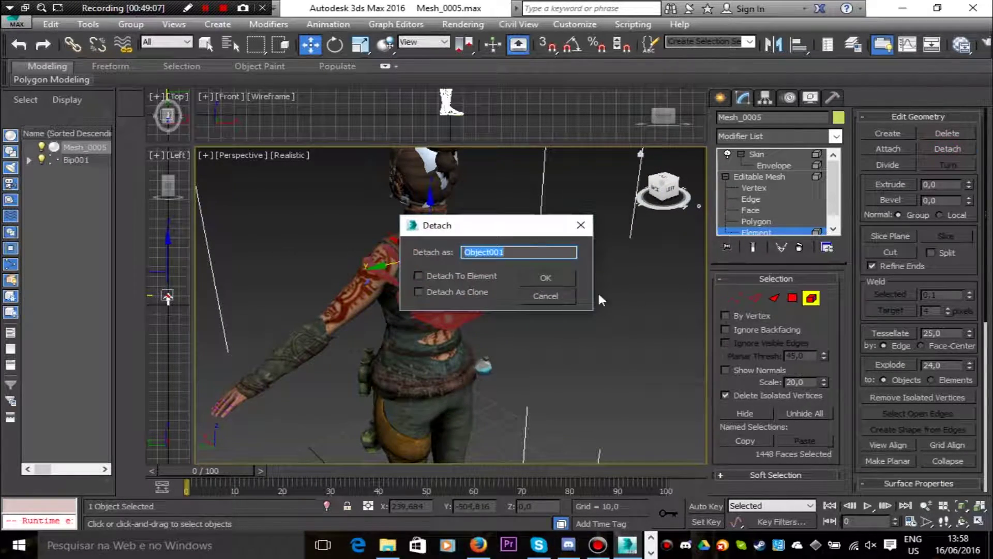
{"action": "type", "text": "bag"}
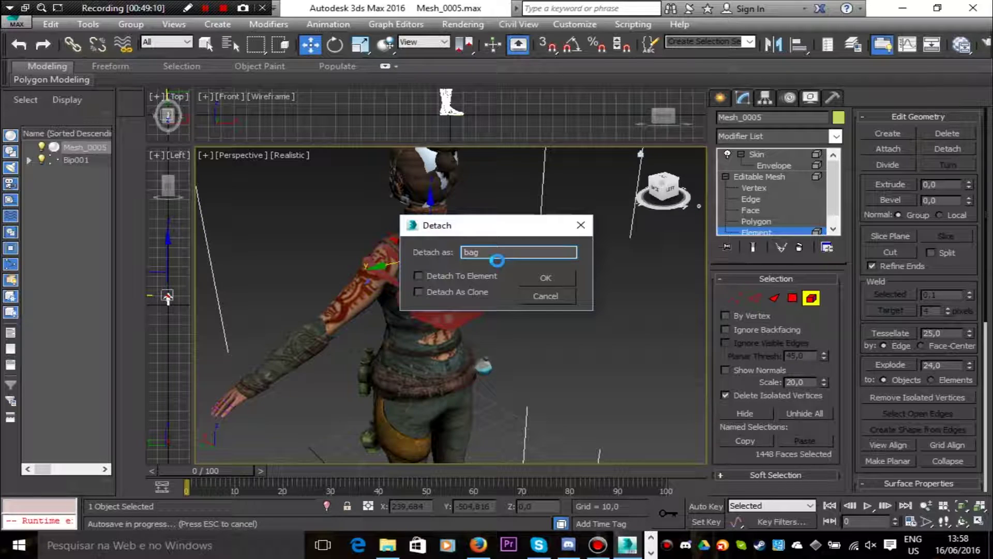
{"action": "left_click", "coordinate": [544, 278]}
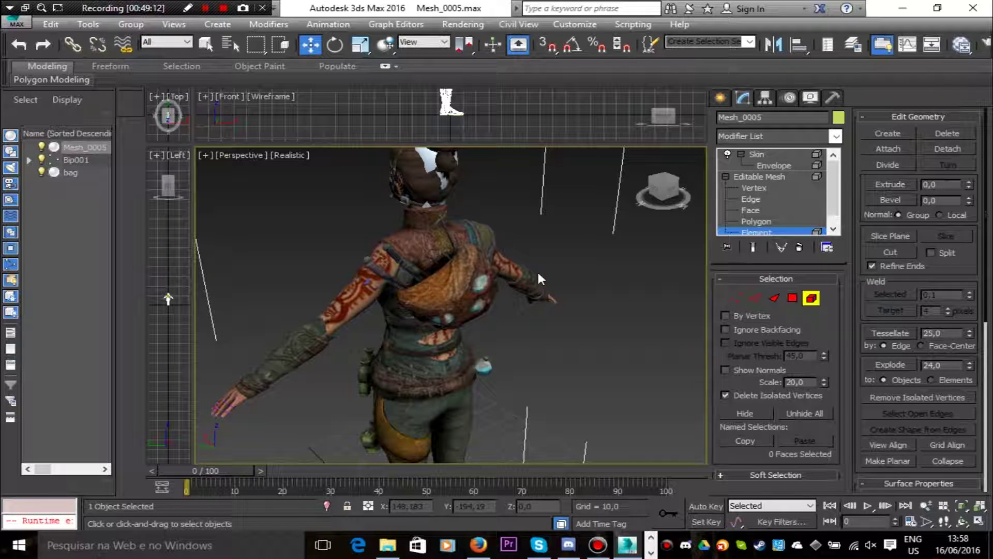
Apply a Skin modifier to the bag object
{"action": "left_click", "coordinate": [71, 173]}
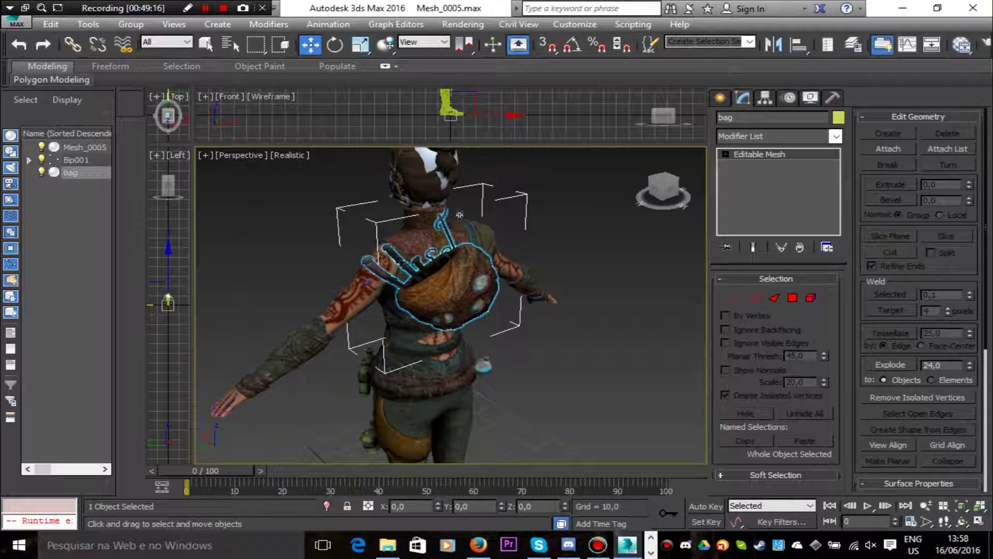
{"action": "left_click", "coordinate": [835, 137]}
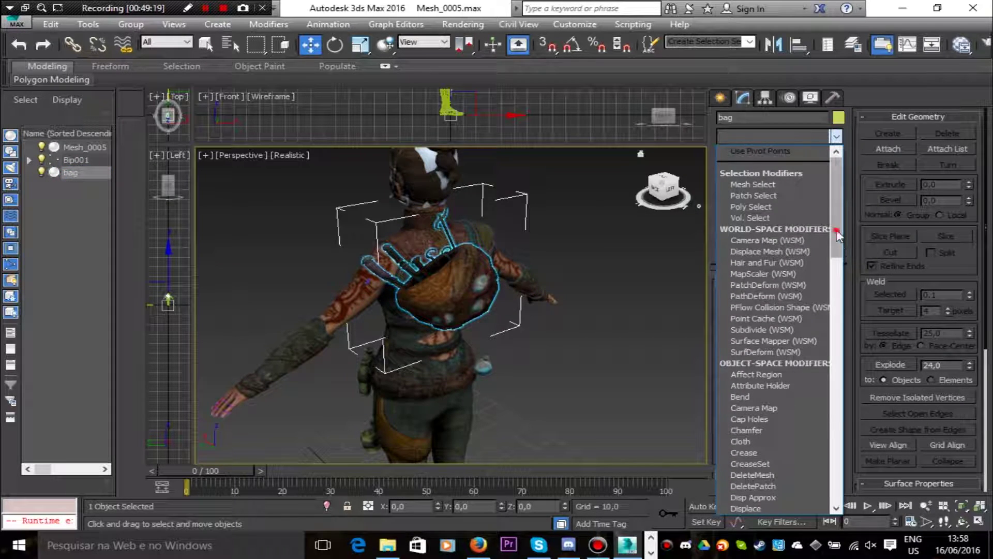
{"action": "left_click_drag", "start_coordinate": [838, 233], "coordinate": [853, 411]}
{"action": "left_click", "coordinate": [785, 352]}
{"action": "left_click", "coordinate": [765, 347]}
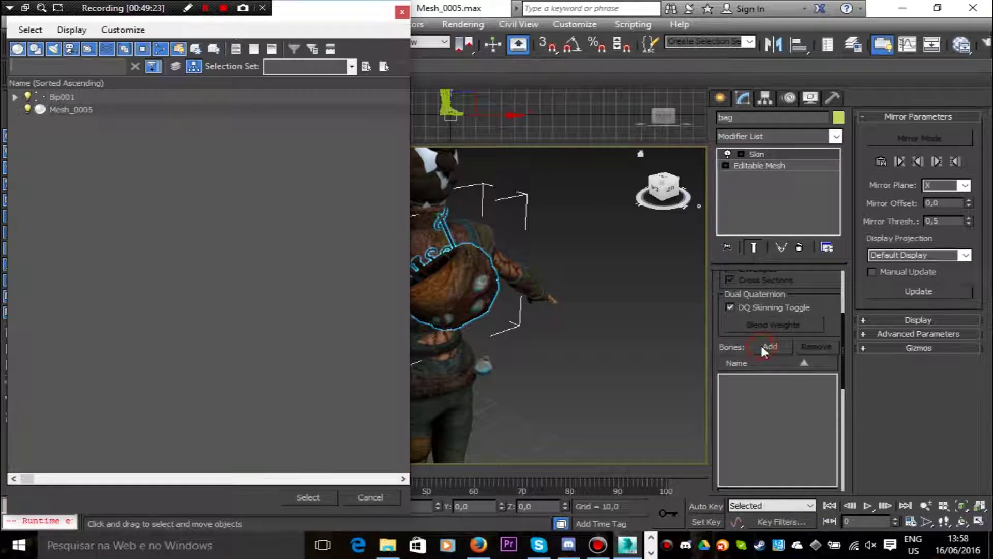
{"action": "left_click", "coordinate": [402, 11]}
Expand the Bip001 hierarchy and check where the Spine and Spine1 bones sit relative to the bag
{"action": "left_click", "coordinate": [30, 161]}
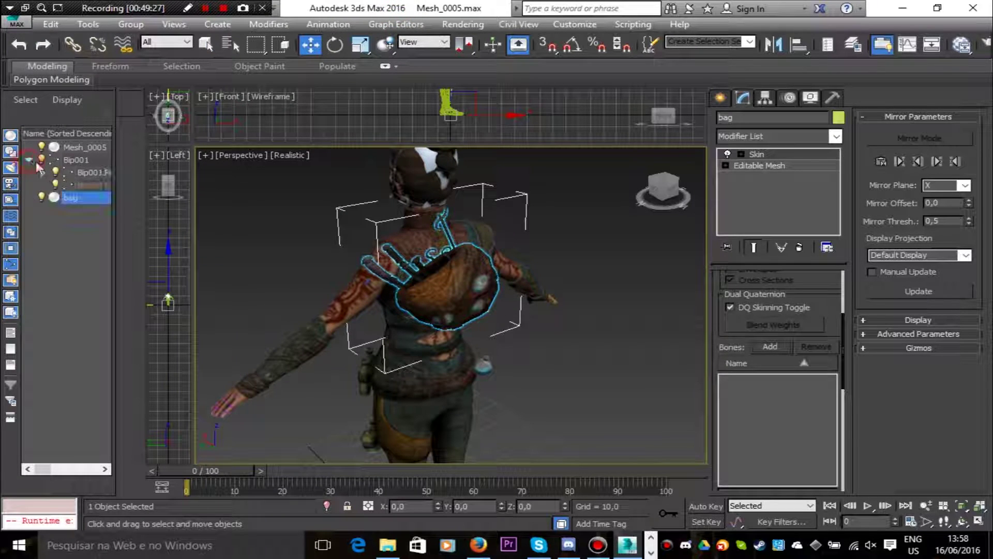
{"action": "left_click", "coordinate": [43, 172]}
{"action": "left_click", "coordinate": [98, 186]}
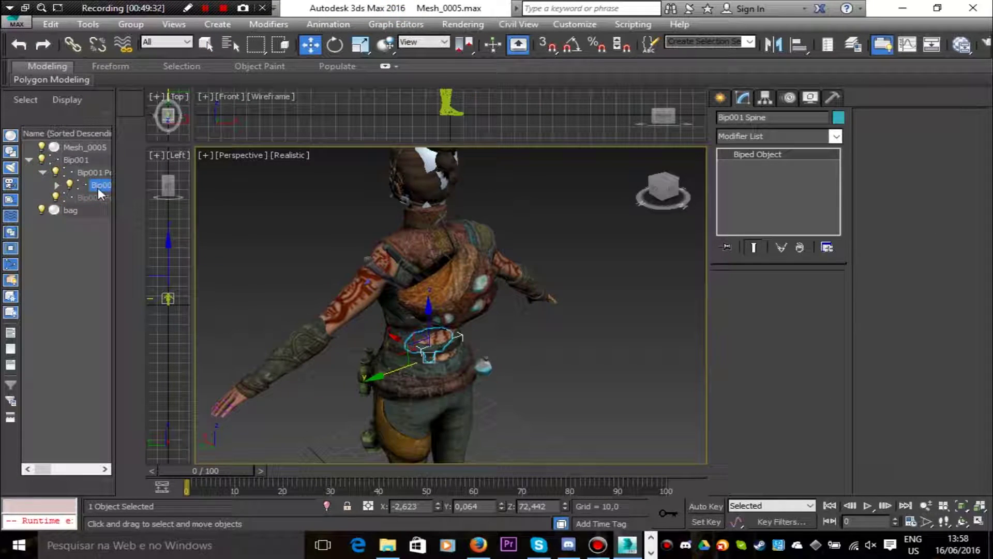
{"action": "left_click", "coordinate": [56, 185]}
{"action": "left_click", "coordinate": [103, 198]}
{"action": "left_click_drag", "start_coordinate": [118, 207], "coordinate": [200, 204]}
{"action": "left_click", "coordinate": [118, 211]}
{"action": "left_click", "coordinate": [113, 198]}
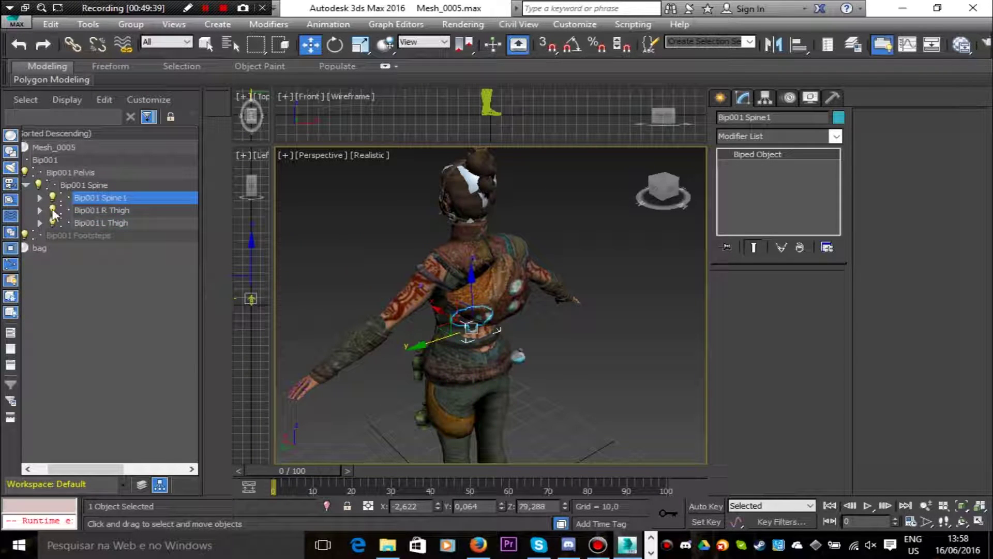
Check the Spine2 and Spine3 bones against the bag's position, viewing the character from the side
{"action": "left_click", "coordinate": [40, 197]}
{"action": "left_click", "coordinate": [114, 210]}
{"action": "left_click", "coordinate": [54, 210]}
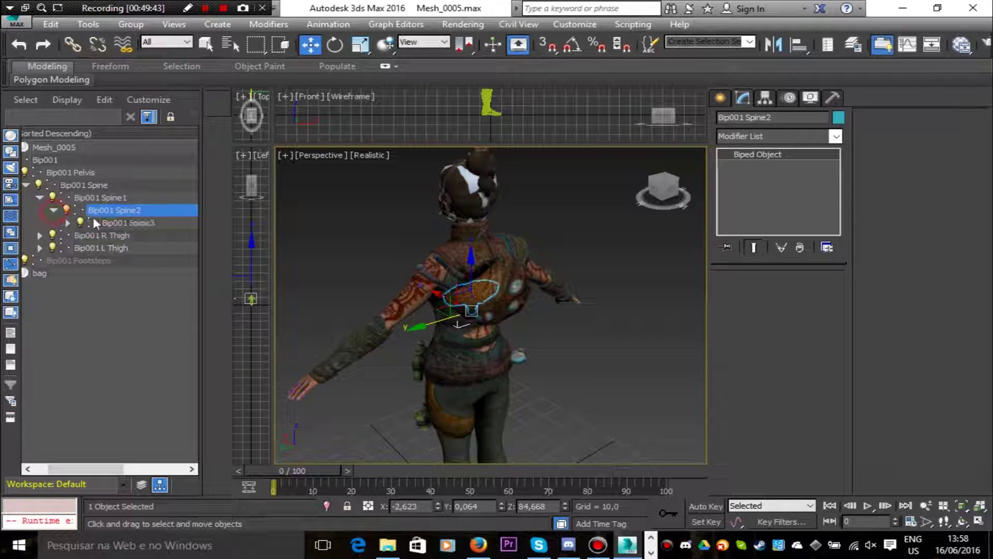
{"action": "left_click", "coordinate": [126, 222]}
{"action": "left_click_drag", "start_coordinate": [665, 188], "coordinate": [724, 174]}
Add the Bip001 Spine3 bone to the bag's Skin modifier as its only bone
{"action": "left_click", "coordinate": [64, 275]}
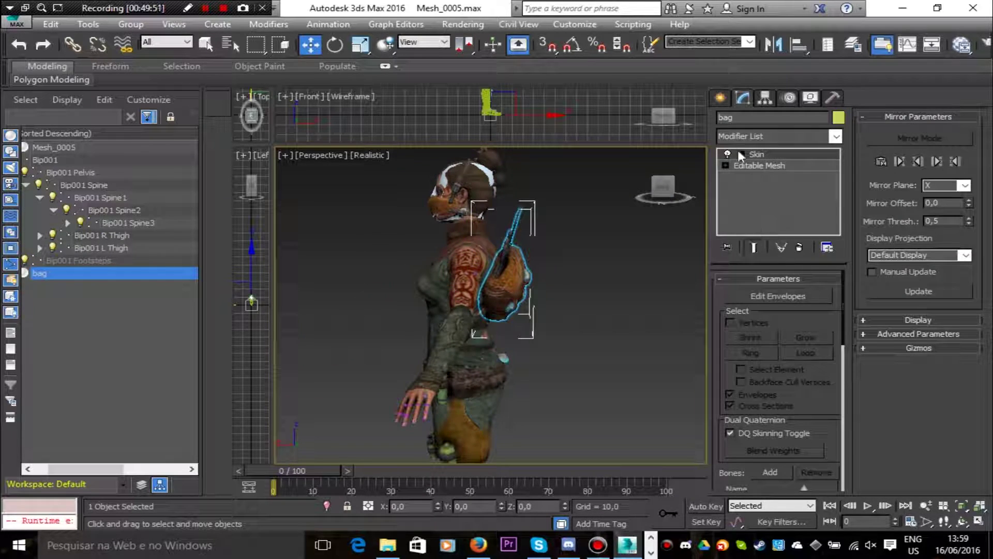
{"action": "left_click", "coordinate": [759, 166]}
{"action": "scroll", "coordinate": [760, 439], "scroll_direction": "down", "scroll_amount": 1}
{"action": "left_click", "coordinate": [770, 451]}
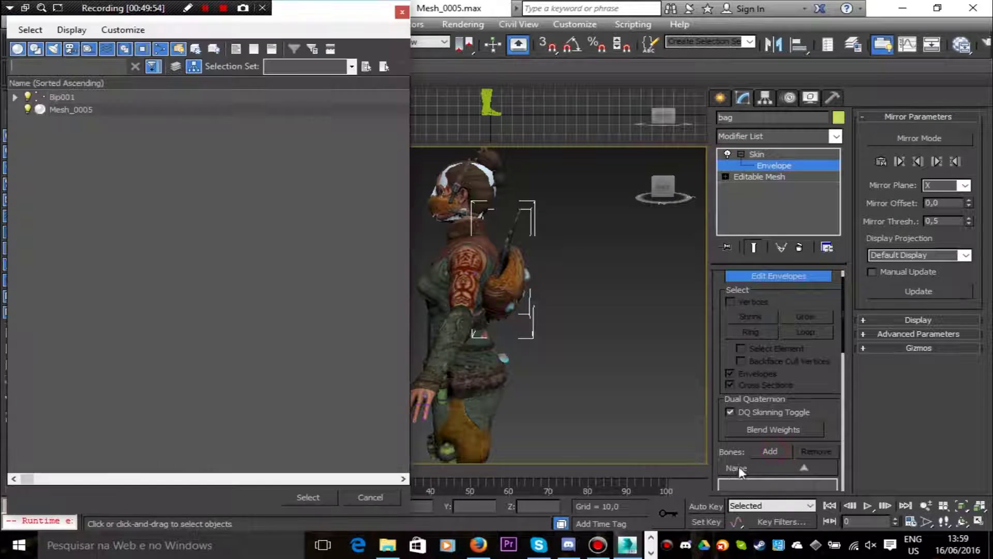
{"action": "left_click", "coordinate": [29, 109]}
{"action": "left_click", "coordinate": [42, 122]}
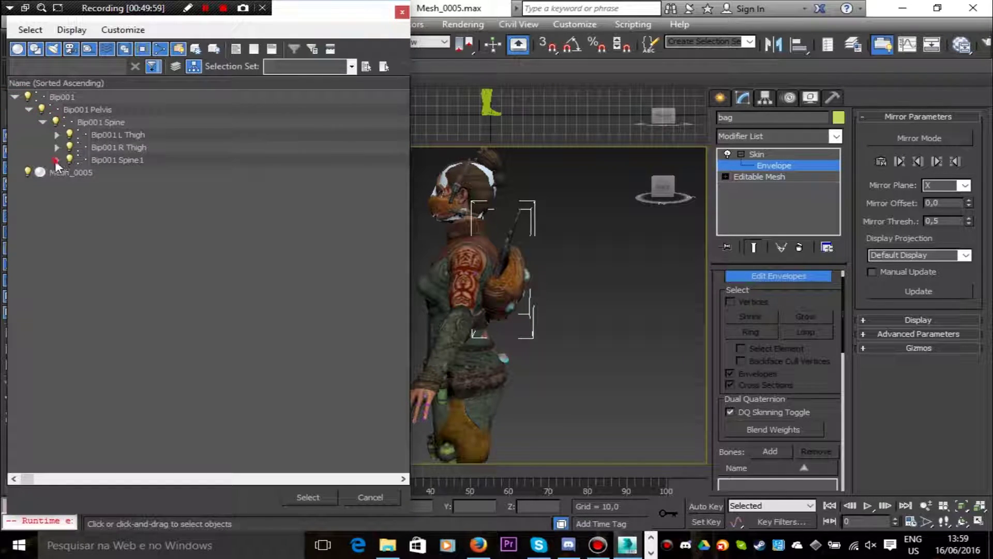
{"action": "left_click", "coordinate": [56, 159]}
{"action": "left_click", "coordinate": [70, 172]}
{"action": "left_click", "coordinate": [137, 190]}
{"action": "left_click", "coordinate": [331, 497]}
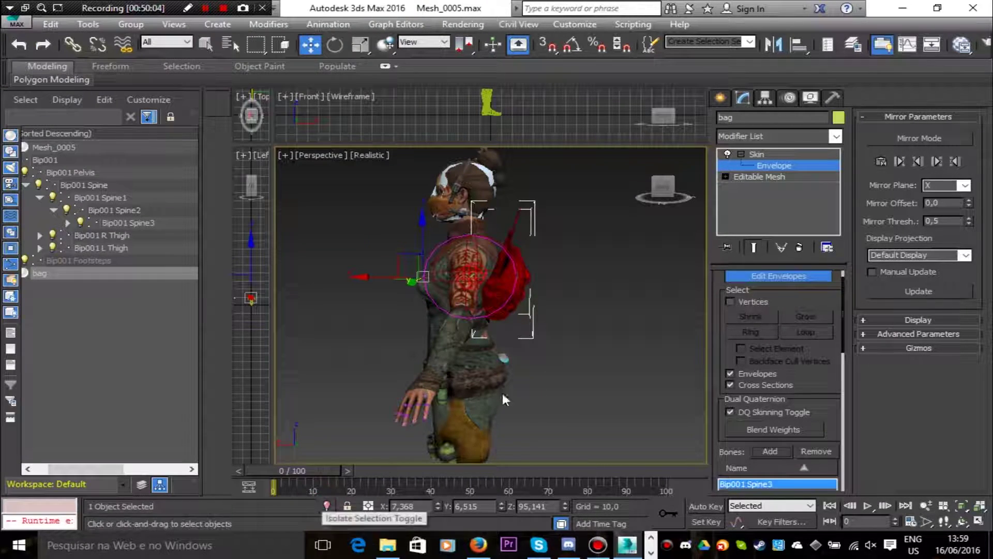
{"action": "middle_click_drag", "start_coordinate": [455, 362], "coordinate": [665, 188], "text": "alt"}
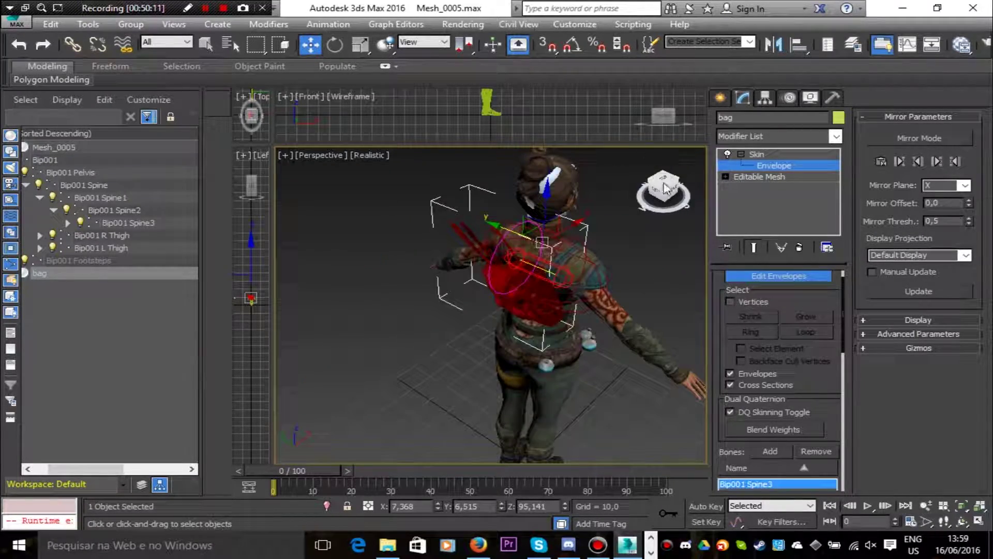
Switch the Editable Mesh of Mesh_0005 to Element level and select the round bottles on the character's right hip
{"action": "left_click", "coordinate": [63, 147]}
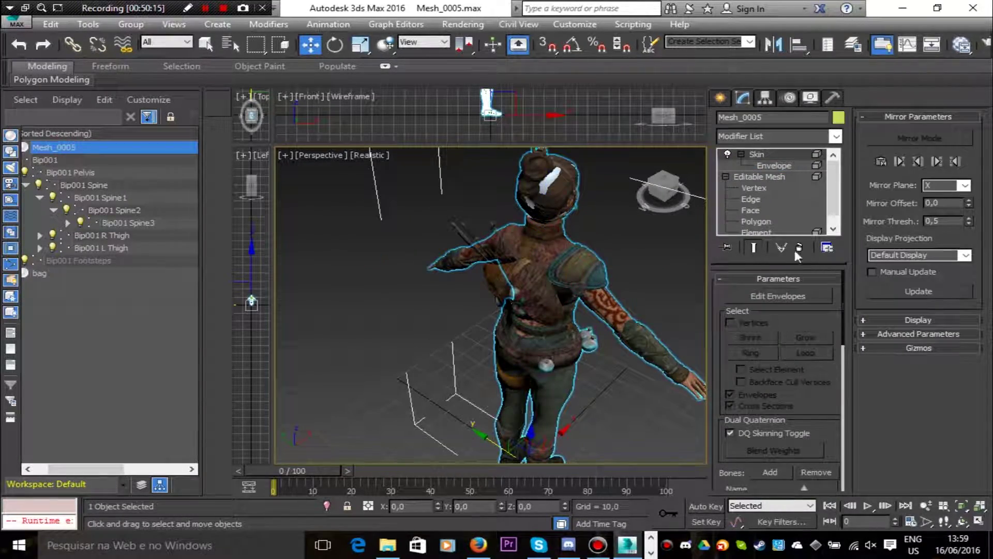
{"action": "left_click", "coordinate": [771, 231]}
{"action": "left_click", "coordinate": [599, 352]}
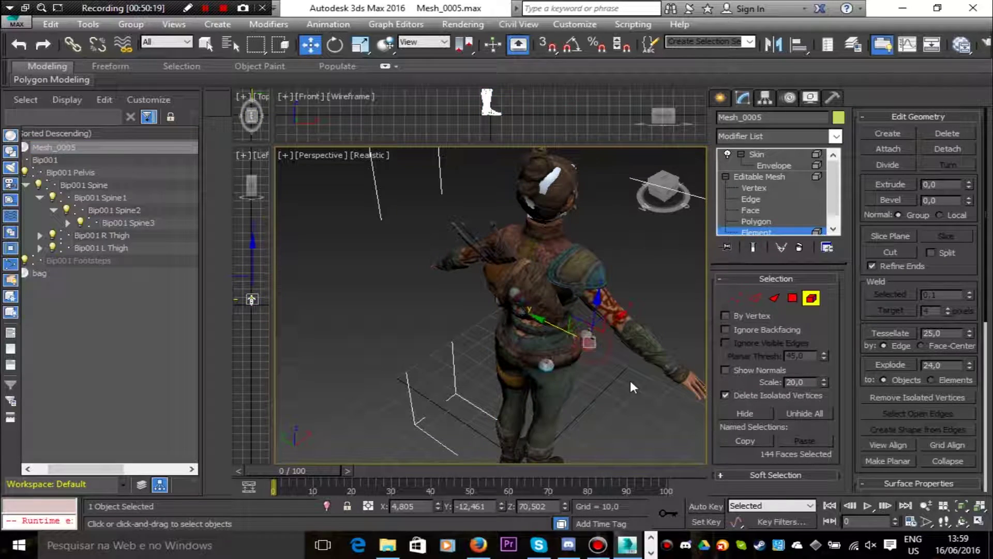
{"action": "left_click_drag", "start_coordinate": [667, 185], "coordinate": [574, 192]}
{"action": "scroll", "coordinate": [482, 340], "scroll_direction": "down", "scroll_amount": 1}
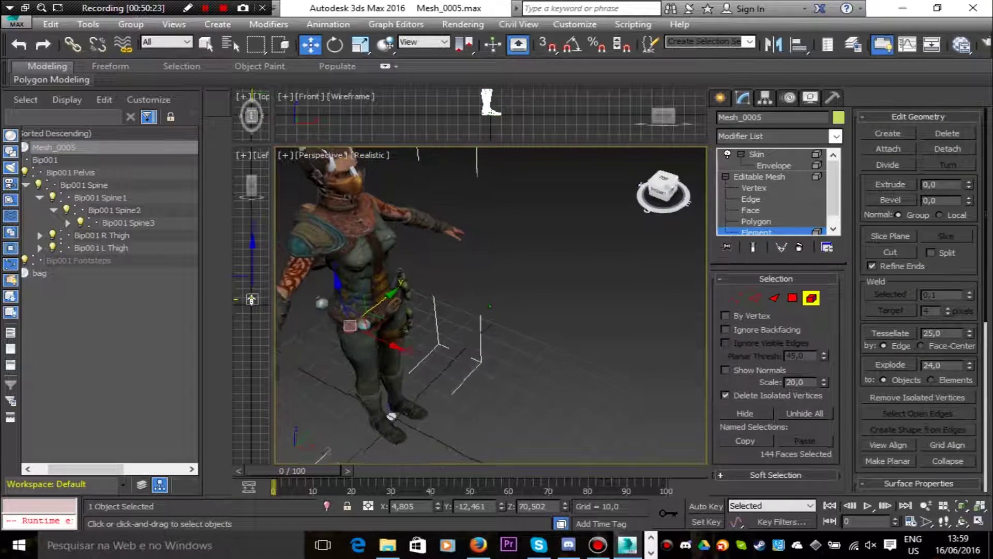
{"action": "scroll", "coordinate": [482, 339], "scroll_direction": "up", "scroll_amount": 4}
{"action": "middle_click_drag", "start_coordinate": [482, 340], "coordinate": [601, 307]}
{"action": "left_click_drag", "start_coordinate": [664, 189], "coordinate": [610, 150]}
{"action": "left_click", "coordinate": [596, 420], "text": "ctrl"}
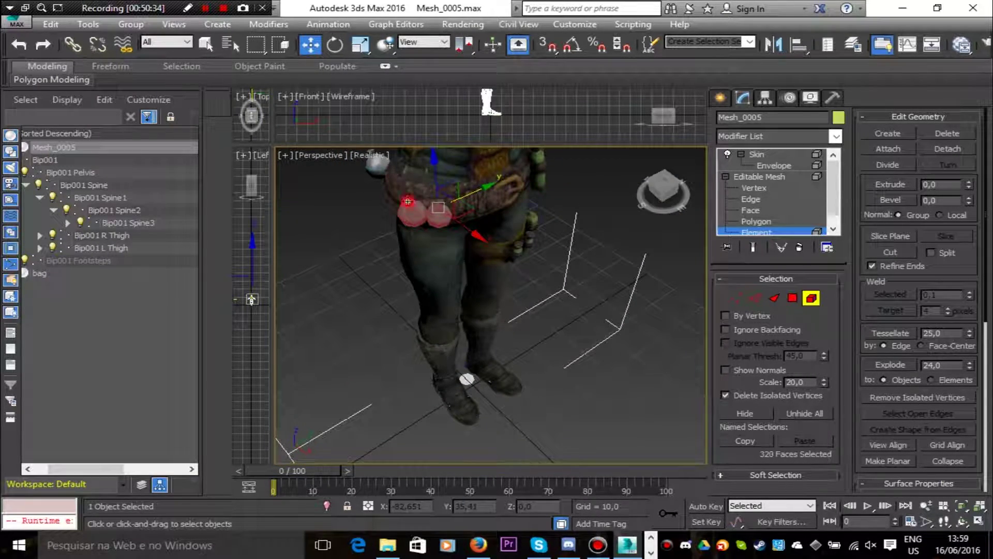
{"action": "middle_click_drag", "start_coordinate": [413, 205], "coordinate": [358, 279], "text": "alt"}
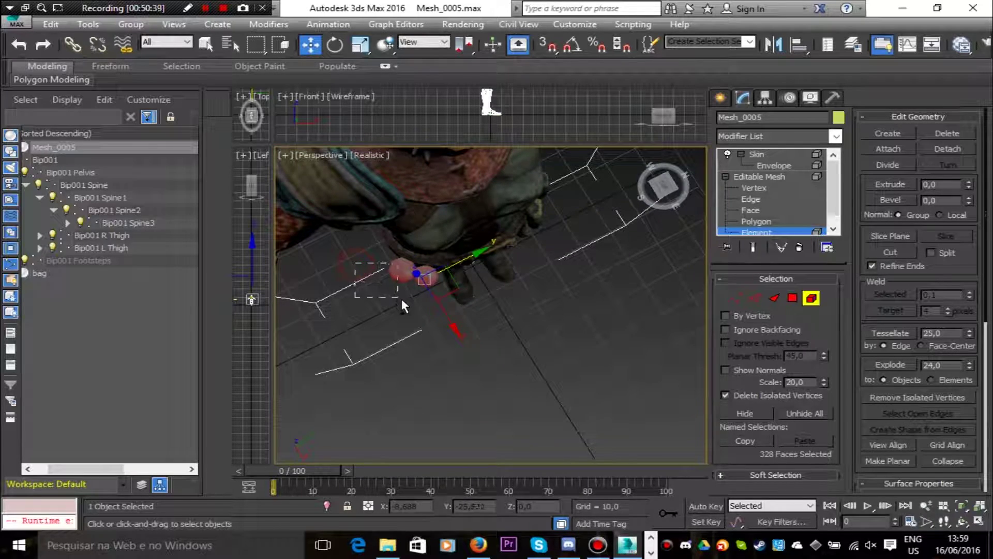
{"action": "left_click_drag", "start_coordinate": [666, 188], "coordinate": [646, 163]}
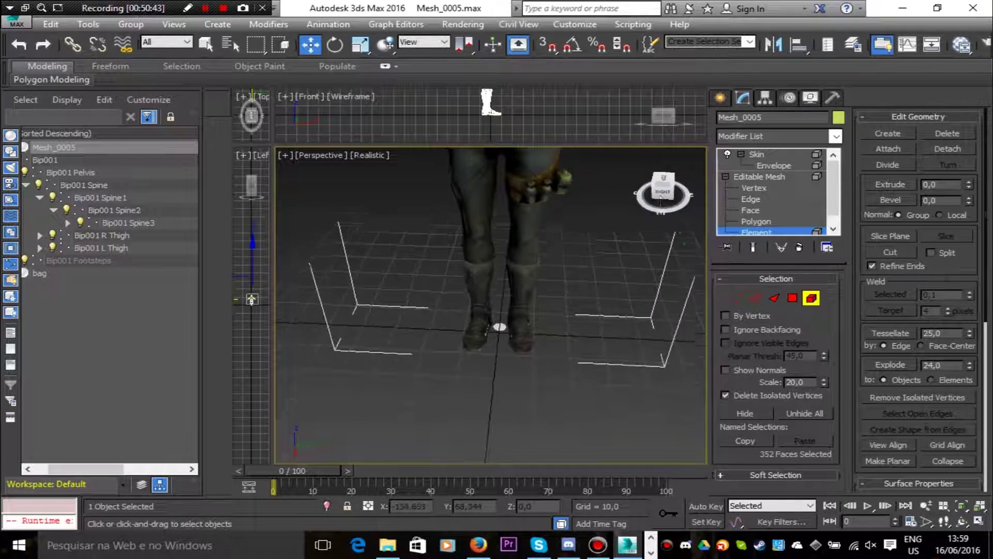
Add the green bottles on the character's left hip and the remaining round bottle on the belt to the element selection
{"action": "middle_click_drag", "start_coordinate": [617, 239], "coordinate": [551, 306]}
{"action": "left_click_drag", "start_coordinate": [661, 193], "coordinate": [696, 194]}
{"action": "middle_click_drag", "start_coordinate": [538, 264], "coordinate": [419, 344]}
{"action": "left_click", "coordinate": [386, 373], "text": "ctrl"}
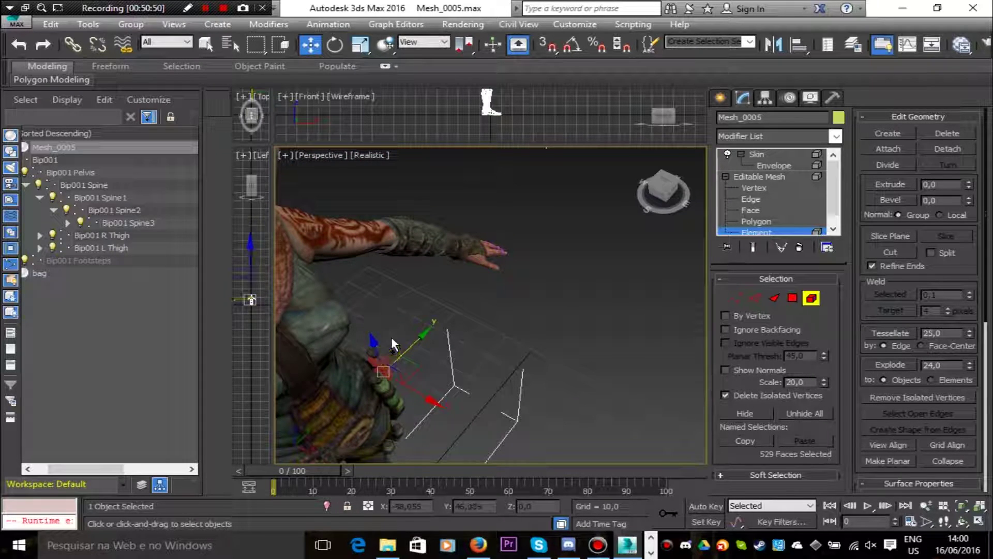
{"action": "mouse_move", "coordinate": [661, 193]}
{"action": "left_mouse_down"}
{"action": "mouse_move", "coordinate": [638, 167]}
{"action": "mouse_move", "coordinate": [619, 166]}
{"action": "mouse_move", "coordinate": [616, 199]}
{"action": "mouse_move", "coordinate": [670, 171]}
{"action": "mouse_move", "coordinate": [657, 189]}
{"action": "mouse_move", "coordinate": [665, 192]}
{"action": "left_mouse_up"}
{"action": "middle_click_drag", "start_coordinate": [494, 290], "coordinate": [574, 302]}
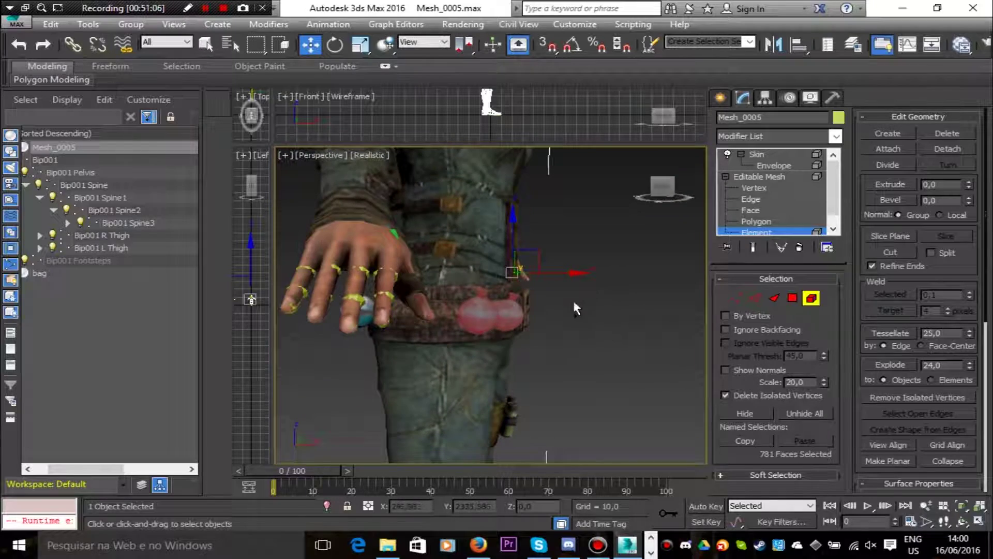
{"action": "left_click_drag", "start_coordinate": [658, 187], "coordinate": [427, 265]}
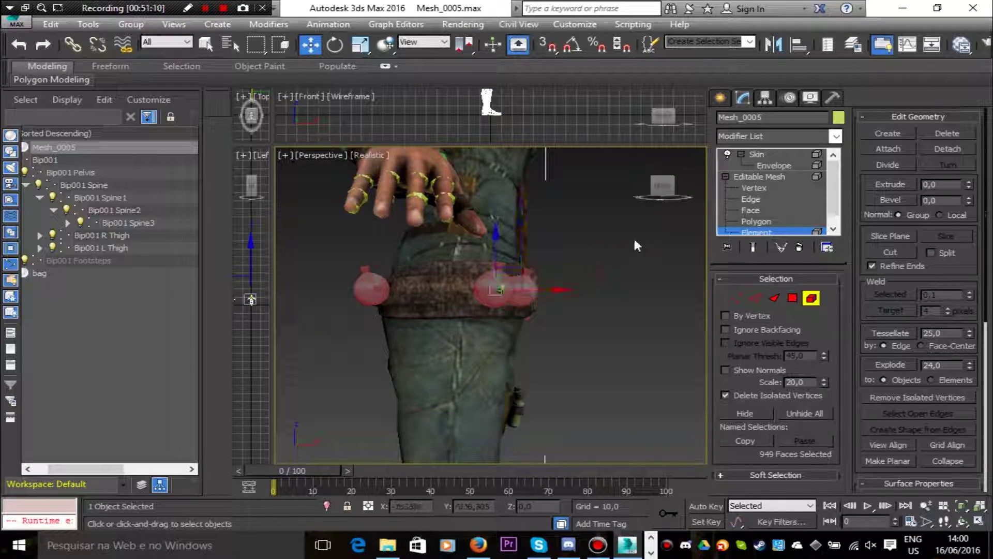
Detach the selected belt bottles from Mesh_0005 as a separate object named bottles
{"action": "left_click_drag", "start_coordinate": [663, 187], "coordinate": [696, 194]}
{"action": "middle_click_drag", "start_coordinate": [635, 305], "coordinate": [507, 339]}
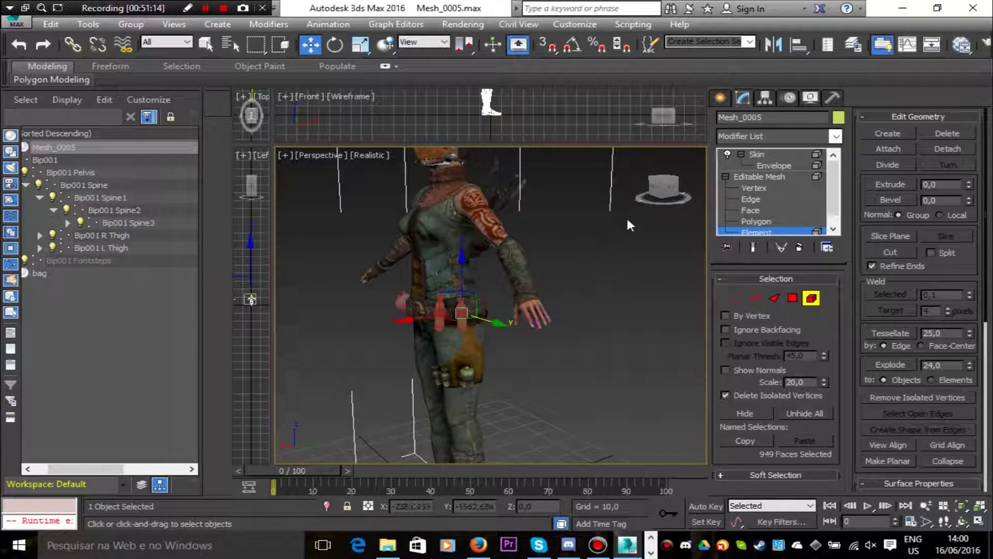
{"action": "mouse_move", "coordinate": [664, 188]}
{"action": "left_mouse_down"}
{"action": "mouse_move", "coordinate": [582, 195]}
{"action": "mouse_move", "coordinate": [672, 198]}
{"action": "left_mouse_up"}
{"action": "middle_click_drag", "start_coordinate": [592, 315], "coordinate": [704, 301]}
{"action": "left_click_drag", "start_coordinate": [664, 187], "coordinate": [678, 191]}
{"action": "left_click", "coordinate": [946, 149]}
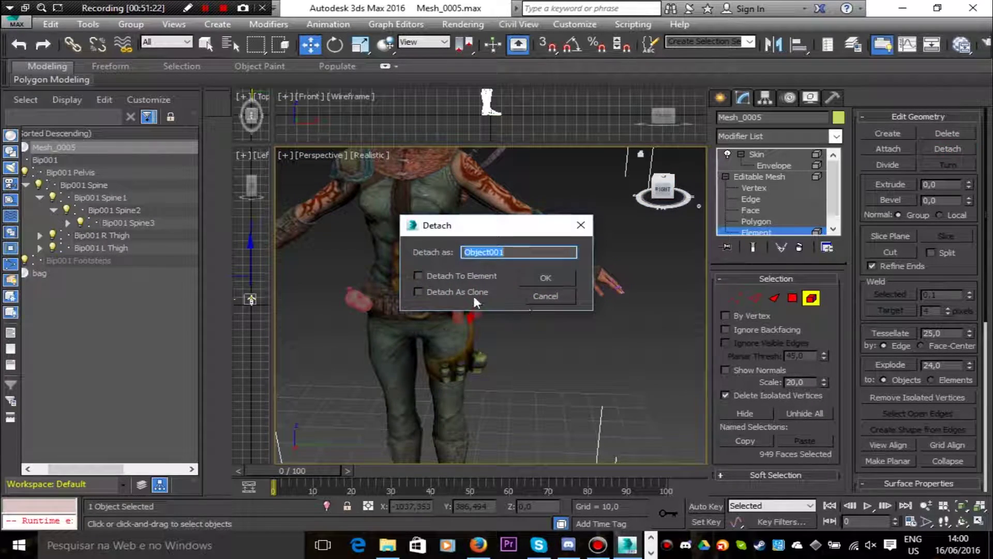
{"action": "left_click", "coordinate": [534, 281]}
Apply a Skin modifier to the bottles object and enter its envelope editing
{"action": "left_click", "coordinate": [46, 160]}
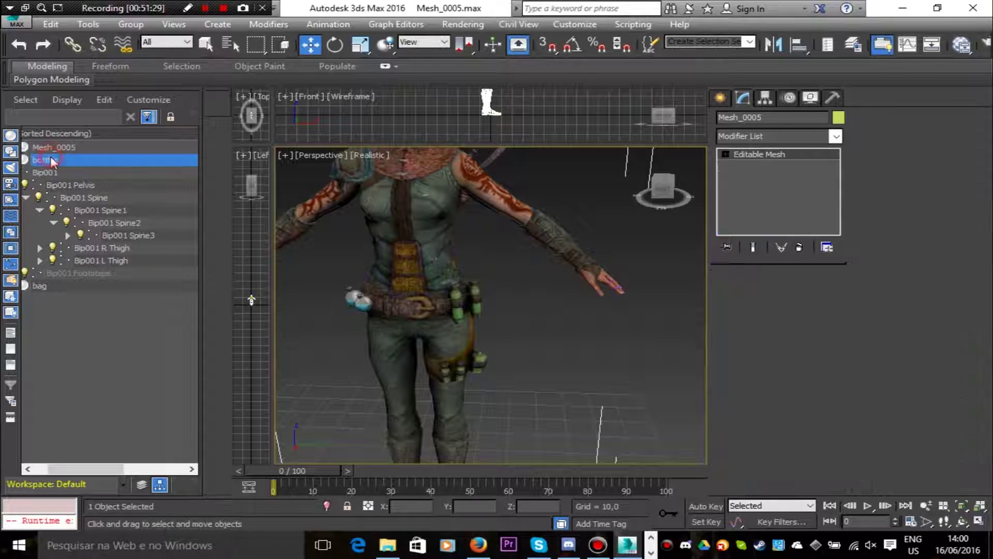
{"action": "left_click", "coordinate": [836, 136]}
{"action": "left_click_drag", "start_coordinate": [832, 210], "coordinate": [857, 367]}
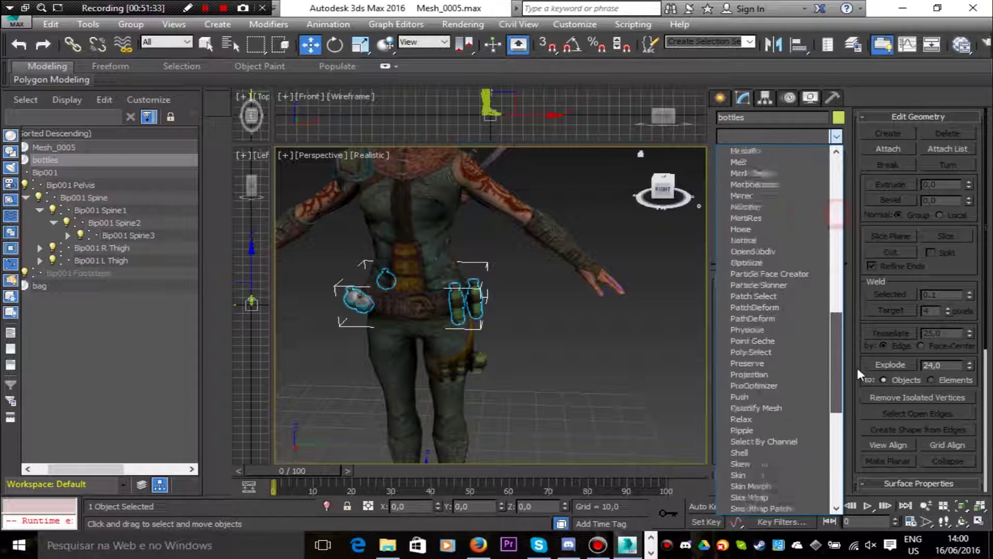
{"action": "left_click", "coordinate": [773, 406]}
{"action": "key", "text": "1"}
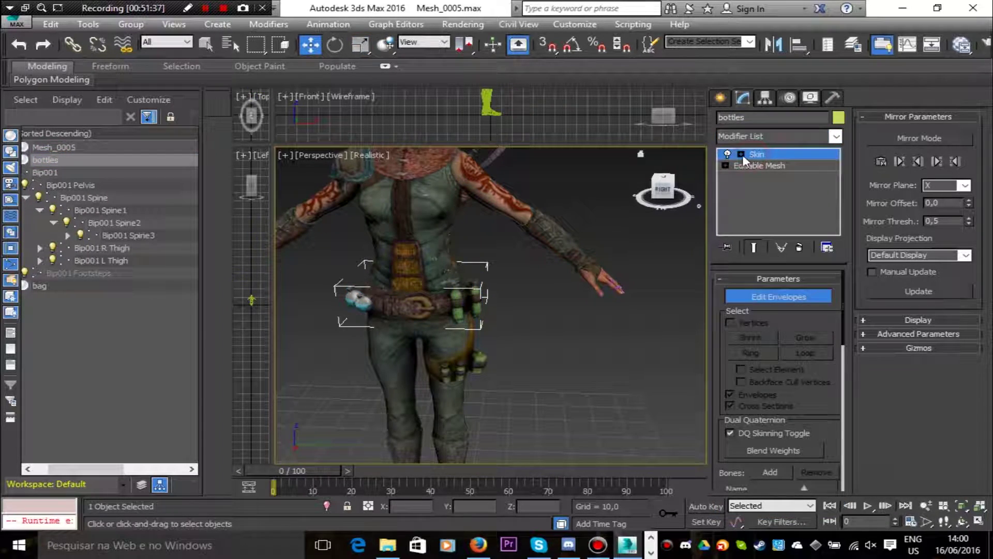
Compare the positions of the lower spine bones and the Bip001 Pelvis with the belt bottles
{"action": "left_click", "coordinate": [110, 221]}
{"action": "left_click", "coordinate": [111, 211]}
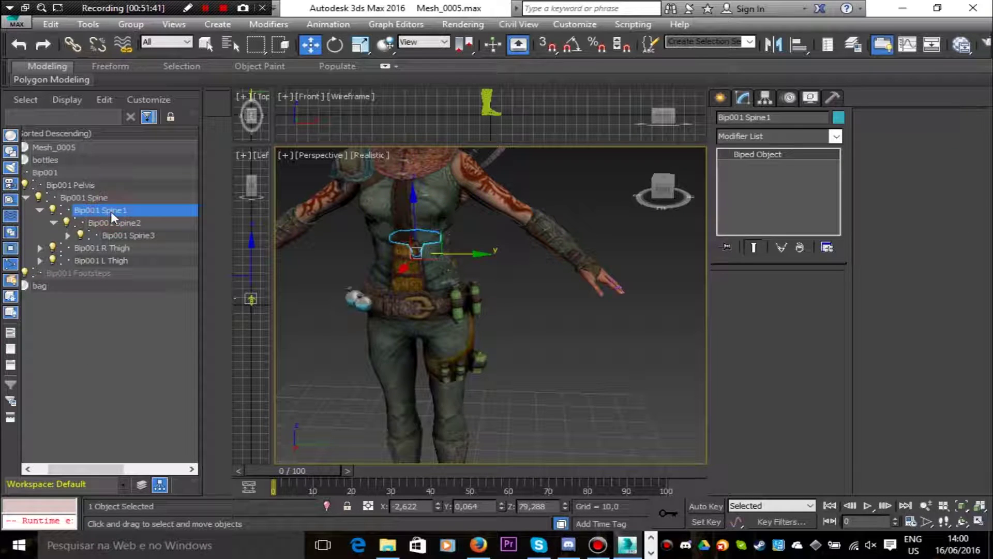
{"action": "left_click", "coordinate": [101, 197]}
{"action": "left_click", "coordinate": [90, 186]}
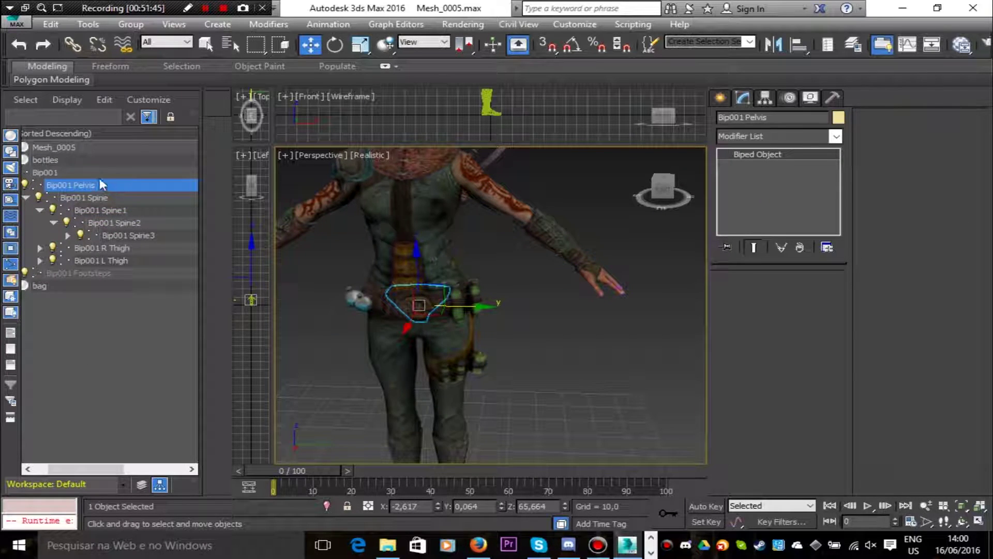
{"action": "left_click", "coordinate": [382, 244]}
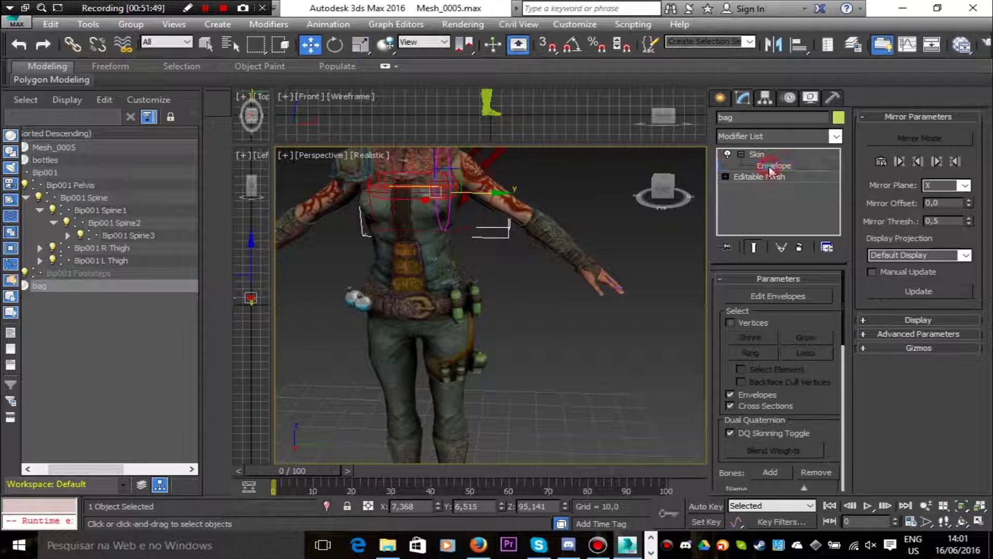
{"action": "key", "text": "1"}
{"action": "left_click", "coordinate": [50, 284]}
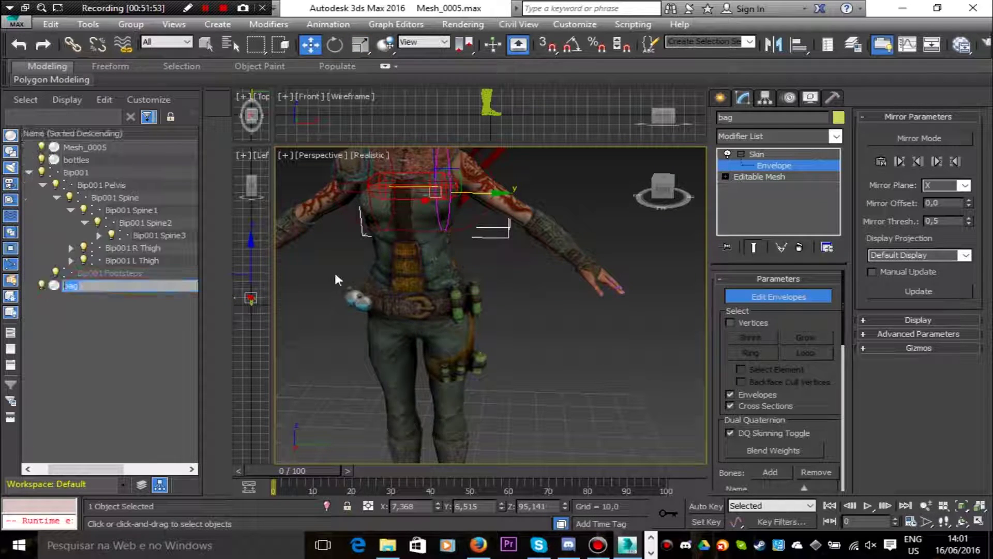
{"action": "left_click", "coordinate": [85, 326]}
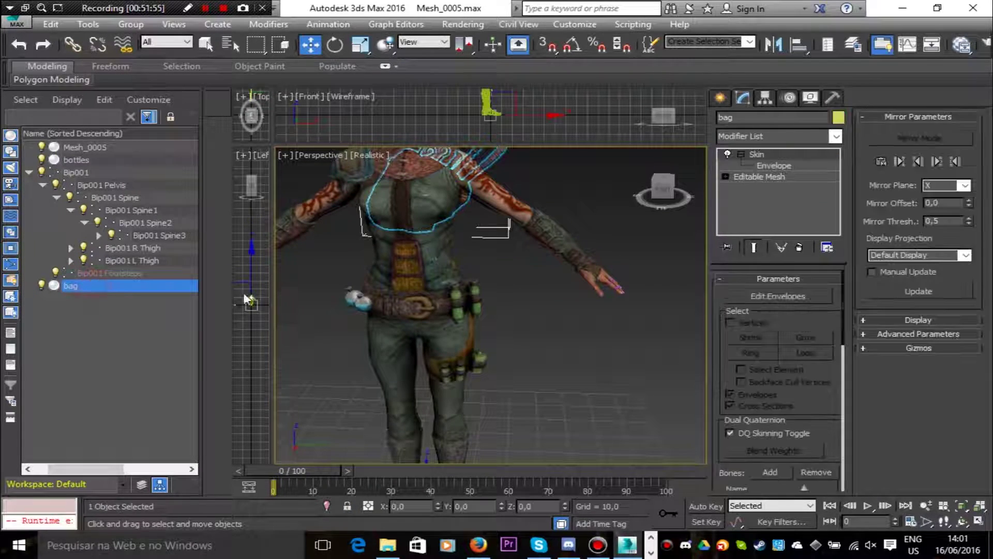
Add the Bip001 Pelvis bone to the Skin modifier of the bottles object and leave envelope editing
{"action": "left_click", "coordinate": [72, 163]}
{"action": "left_click", "coordinate": [758, 167]}
{"action": "scroll", "coordinate": [774, 482], "scroll_direction": "down", "scroll_amount": 2}
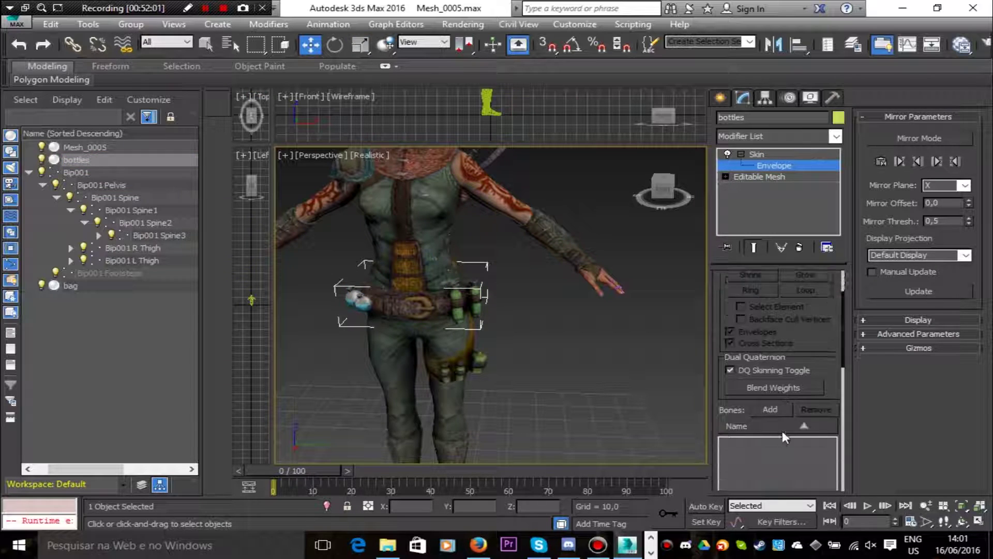
{"action": "left_click", "coordinate": [769, 409]}
{"action": "left_click", "coordinate": [15, 109]}
{"action": "left_click", "coordinate": [87, 122]}
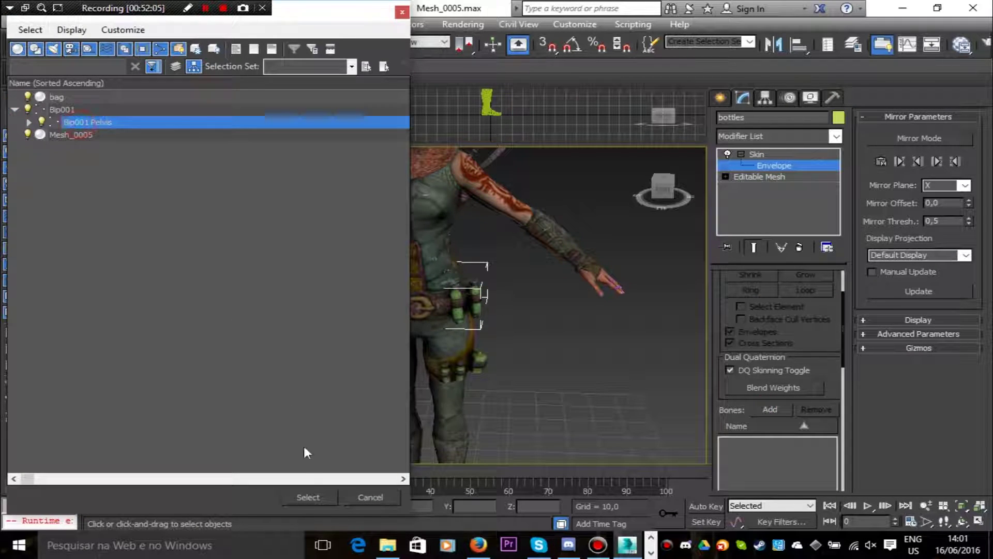
{"action": "left_click", "coordinate": [308, 497]}
{"action": "mouse_move", "coordinate": [666, 197]}
{"action": "left_mouse_down"}
{"action": "mouse_move", "coordinate": [756, 199]}
{"action": "mouse_move", "coordinate": [613, 190]}
{"action": "mouse_move", "coordinate": [698, 192]}
{"action": "mouse_move", "coordinate": [655, 199]}
{"action": "left_mouse_up"}
{"action": "left_click", "coordinate": [774, 166]}
{"action": "scroll", "coordinate": [576, 375], "scroll_direction": "down", "scroll_amount": 3}
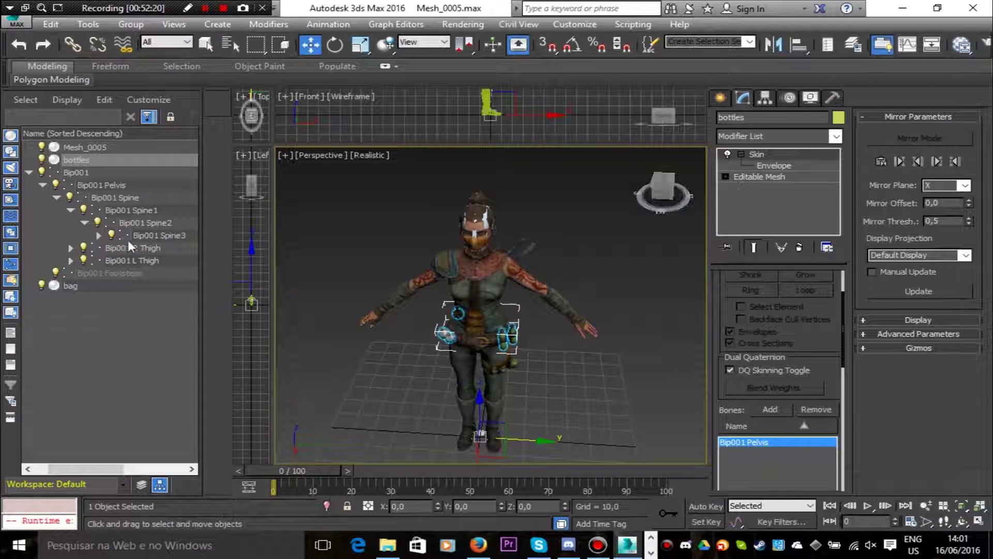
Freeze Mesh_0005 and select the Bip001 biped root
{"action": "left_click", "coordinate": [69, 147]}
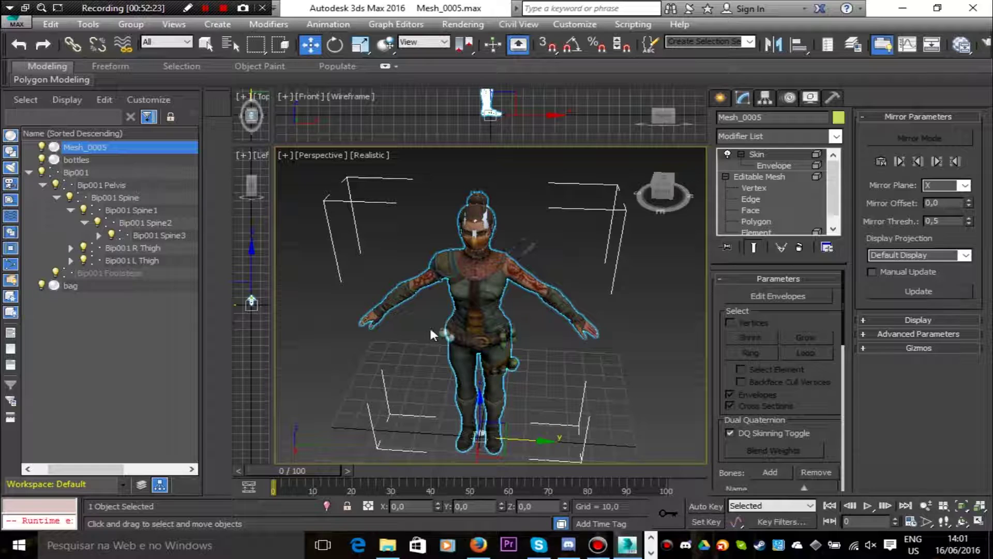
{"action": "right_click", "coordinate": [460, 272]}
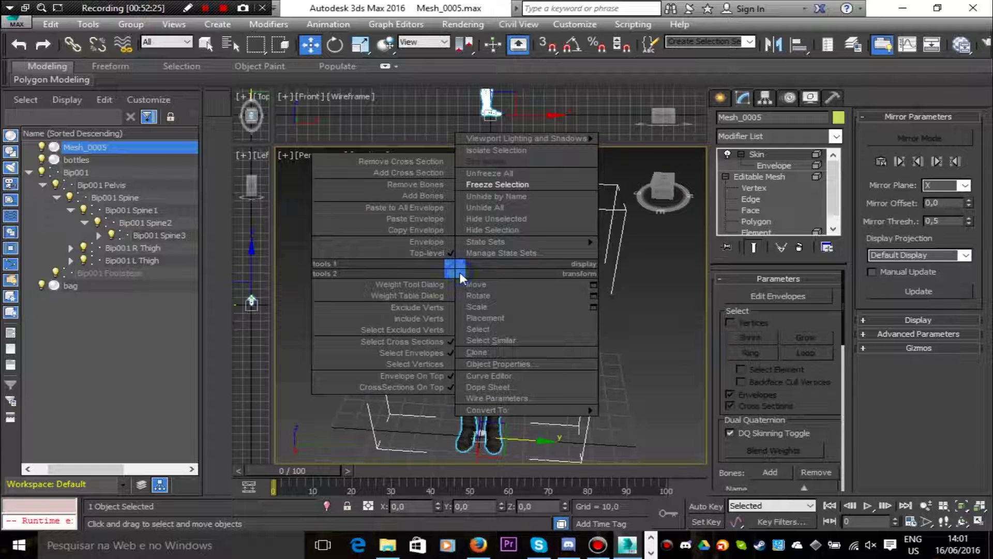
{"action": "left_click", "coordinate": [489, 183]}
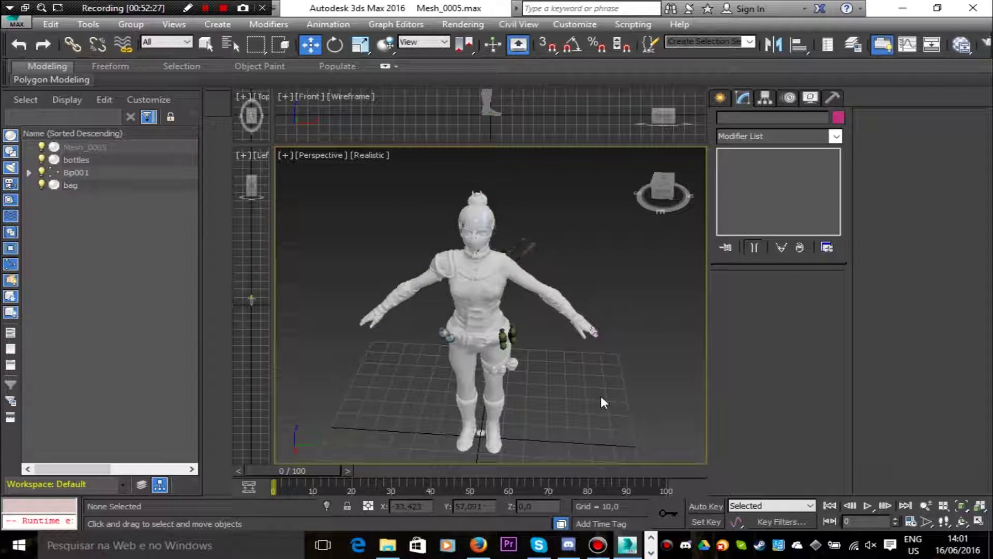
{"action": "left_click", "coordinate": [78, 173]}
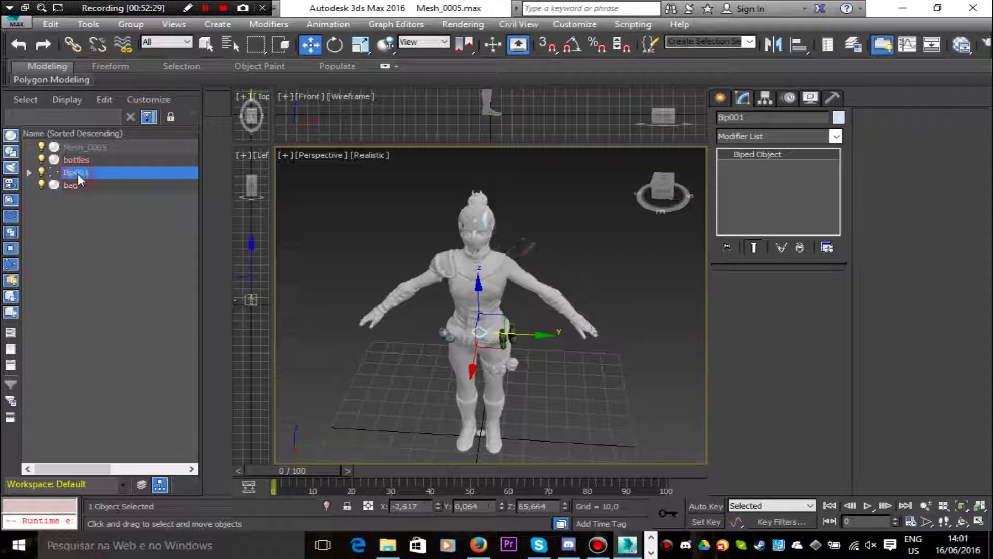